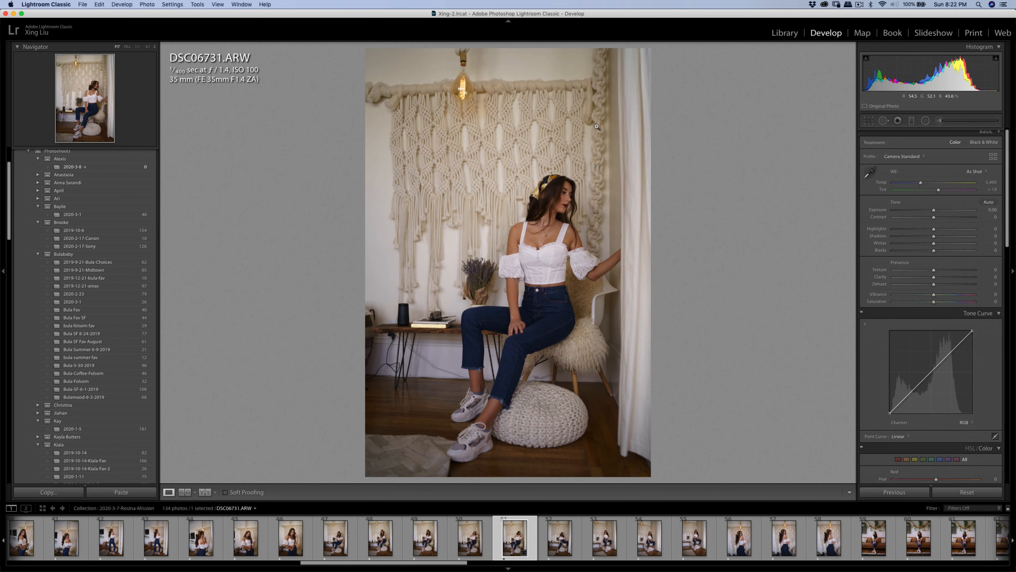
# Adjust the tone of DSC06731.ARW with Exposure +0.30, Contrast +32 and Highlights −17.
pyautogui.moveTo(934, 217)
pyautogui.mouseDown()
pyautogui.moveTo(945, 218)
pyautogui.moveTo(934, 211)
pyautogui.moveTo(928, 232)
pyautogui.moveTo(939, 213)
pyautogui.mouseUp()
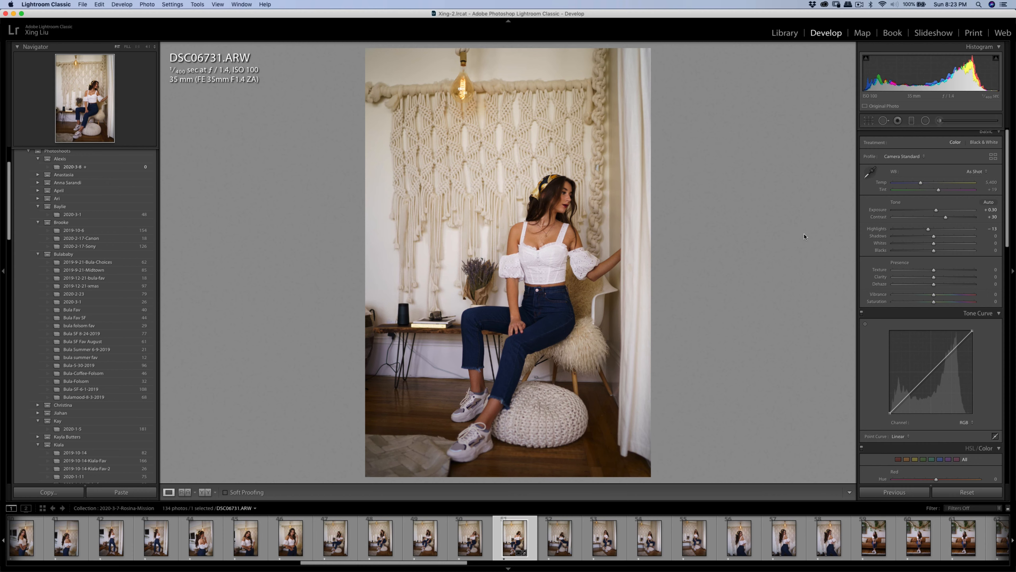
pyautogui.moveTo(945, 217); pyautogui.dragTo(924, 227)
pyautogui.click(868, 120)
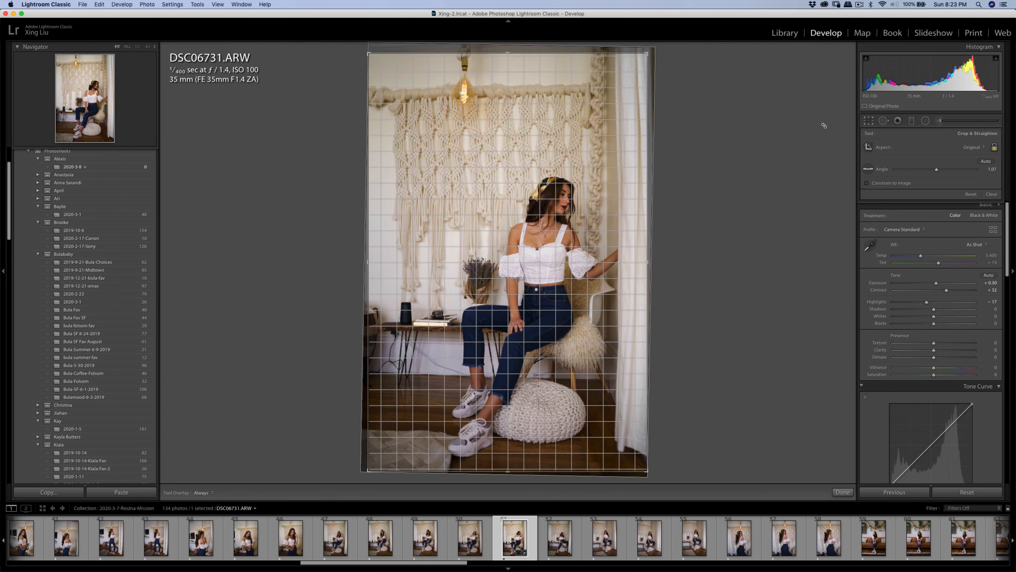
pyautogui.moveTo(699, 136); pyautogui.dragTo(698, 139)
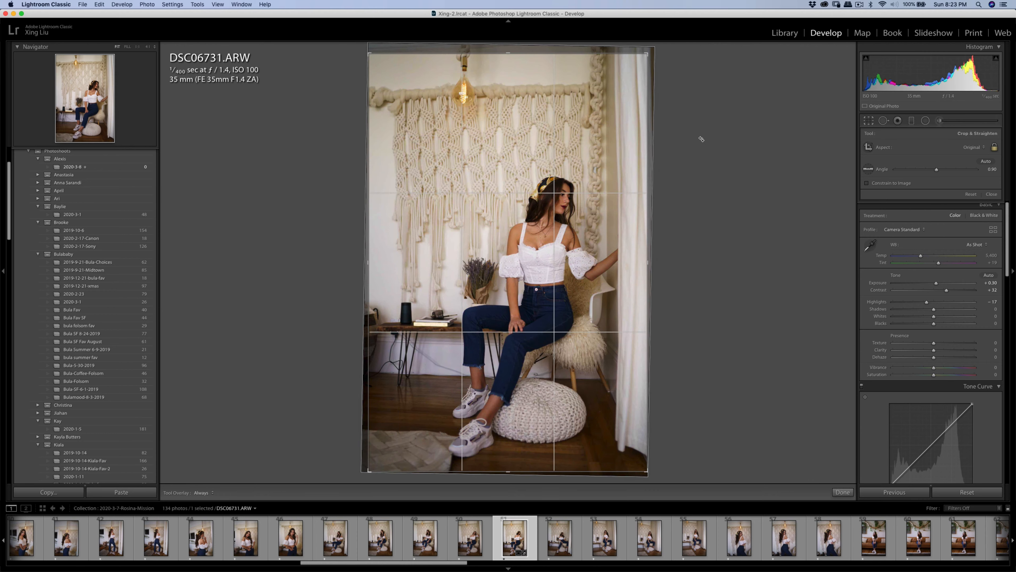
pyautogui.press('Return')
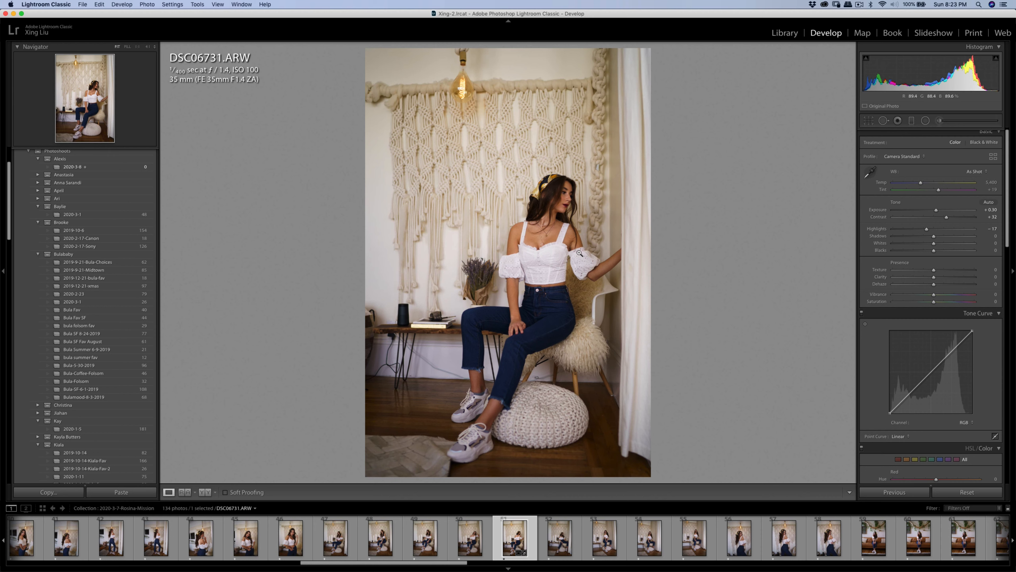
# Set Contrast to +33 and smooth the skin in Portraiture3 on a copy with Lightroom adjustments.
pyautogui.moveTo(946, 217); pyautogui.dragTo(947, 217)
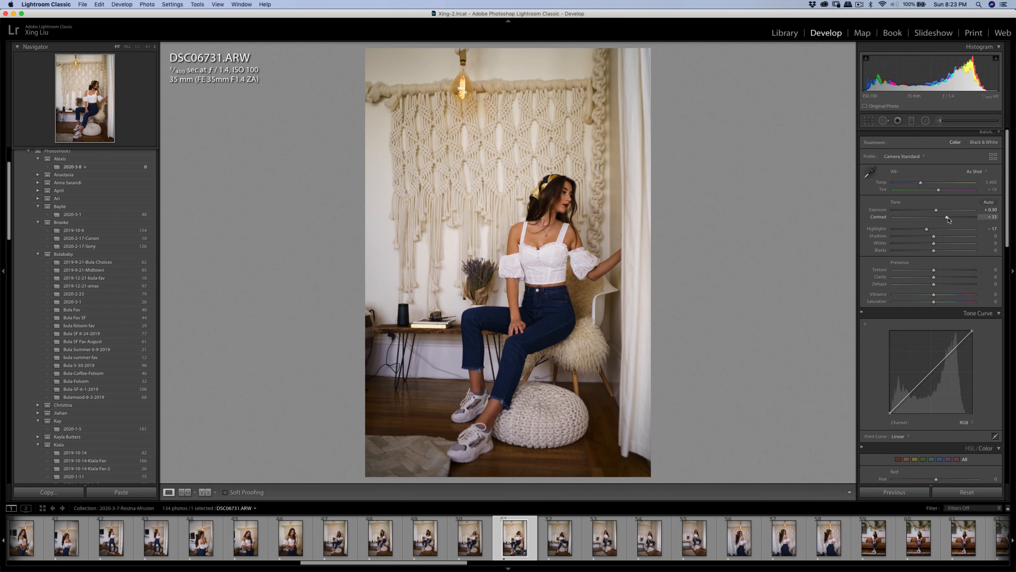
pyautogui.rightClick(583, 228)
pyautogui.moveTo(676, 294)
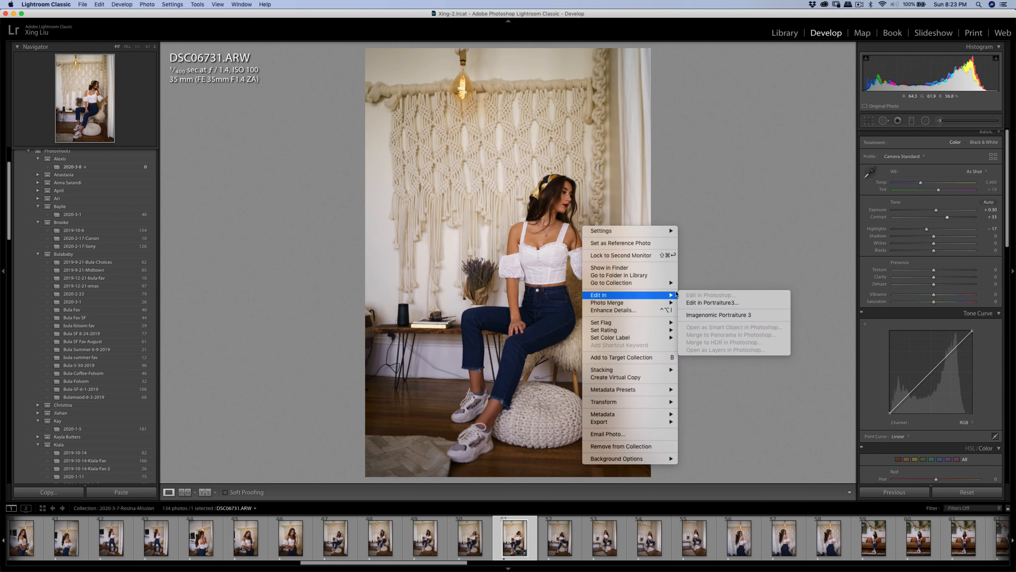
pyautogui.click(712, 303)
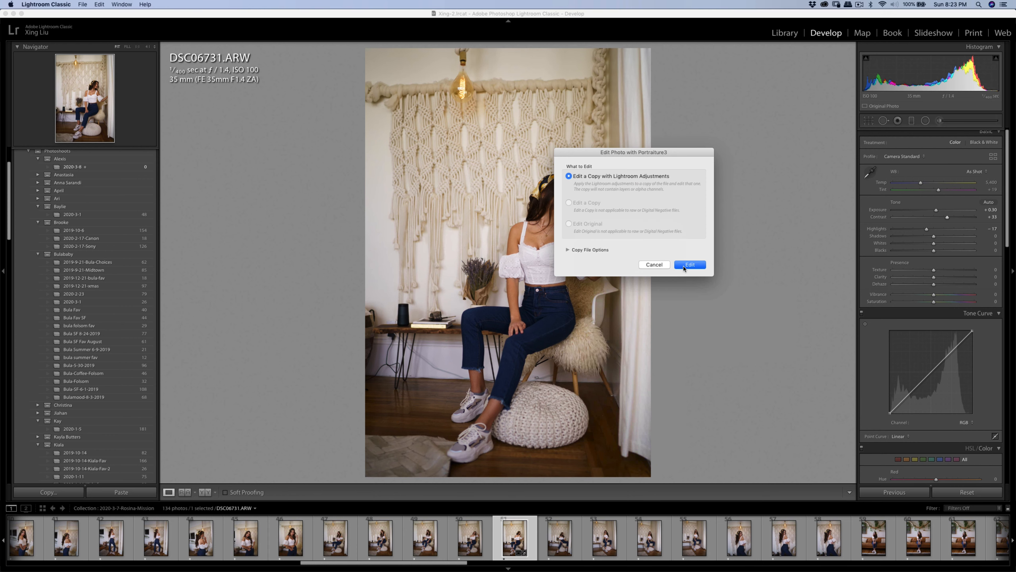
pyautogui.click(689, 265)
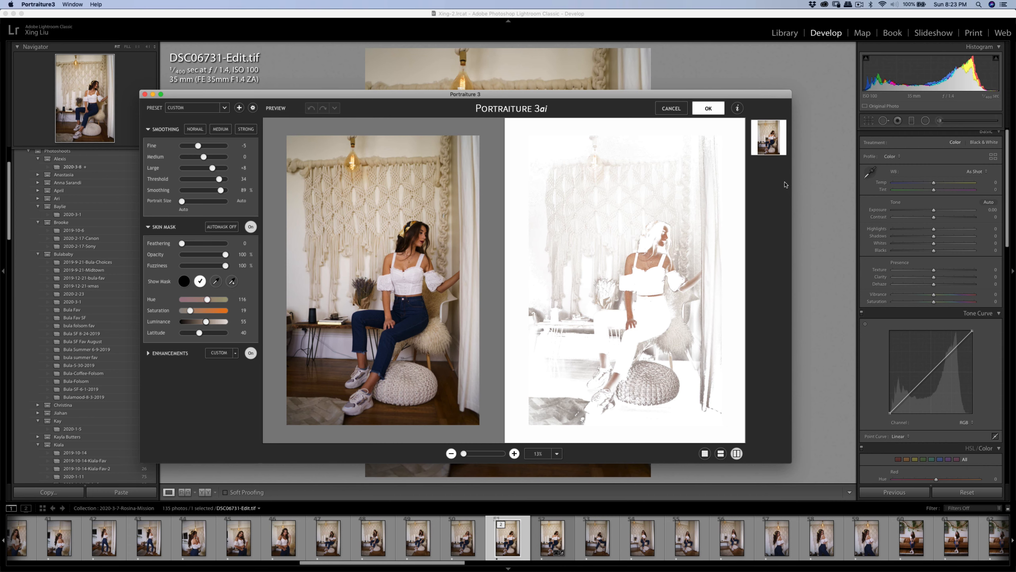
pyautogui.press('Return')
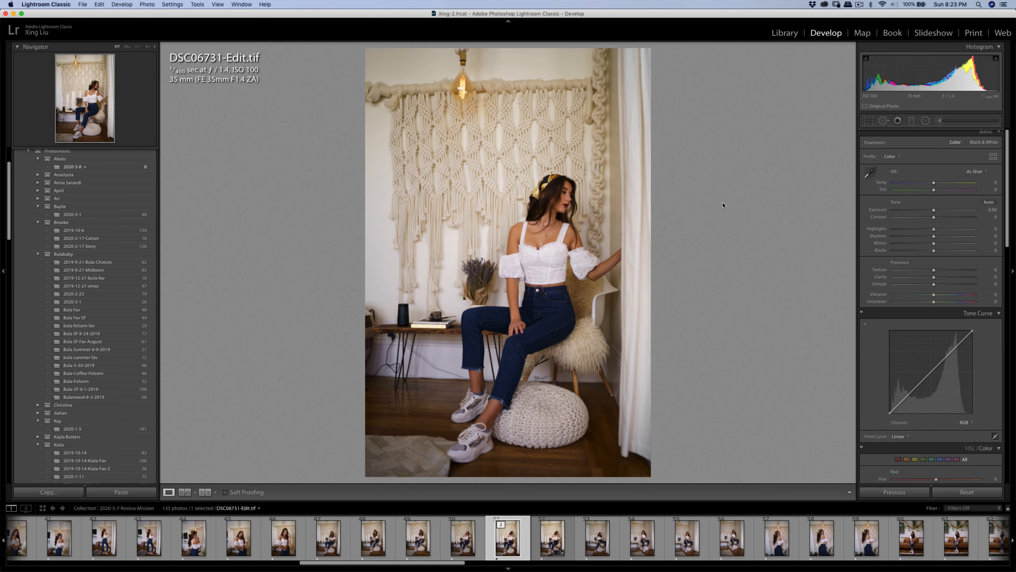
# Export the retouched photo DSC06731-Edit.tif.
pyautogui.press('super+shift+e')
pyautogui.click(652, 310)
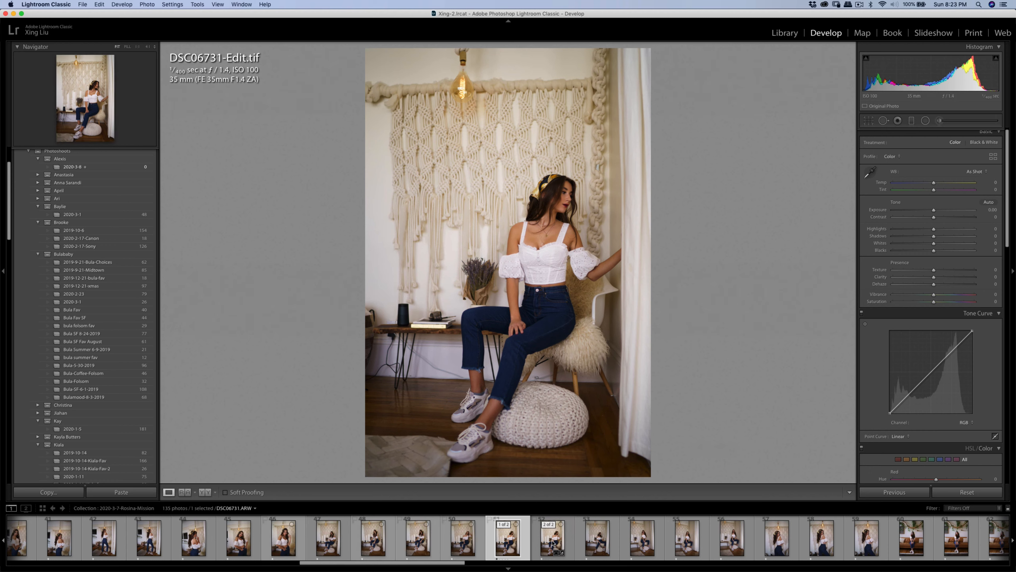
# Copy the develop settings of DSC06731.ARW and paste them onto DSC06749.ARW.
pyautogui.press('Right')
pyautogui.click(60, 492)
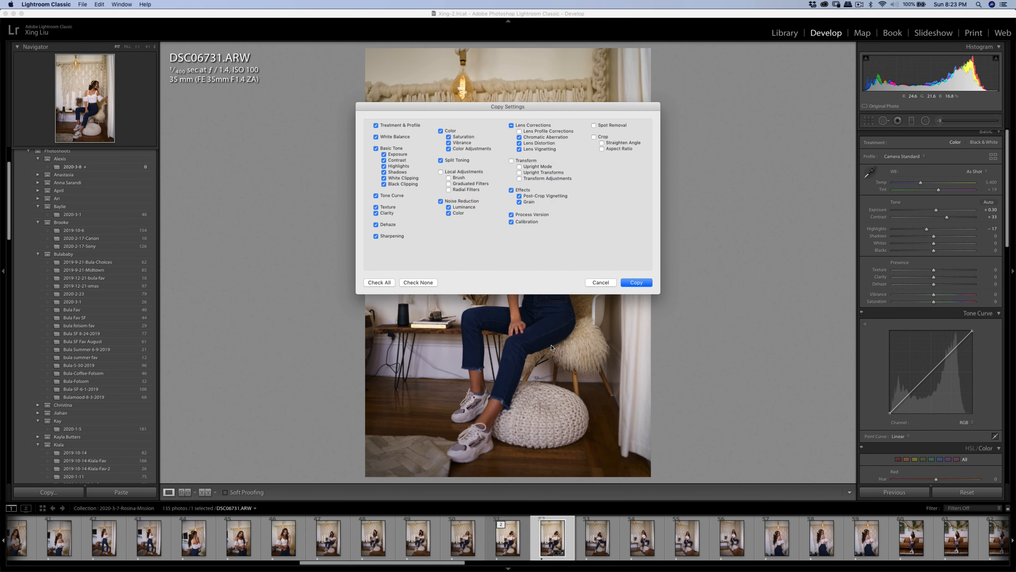
pyautogui.click(637, 282)
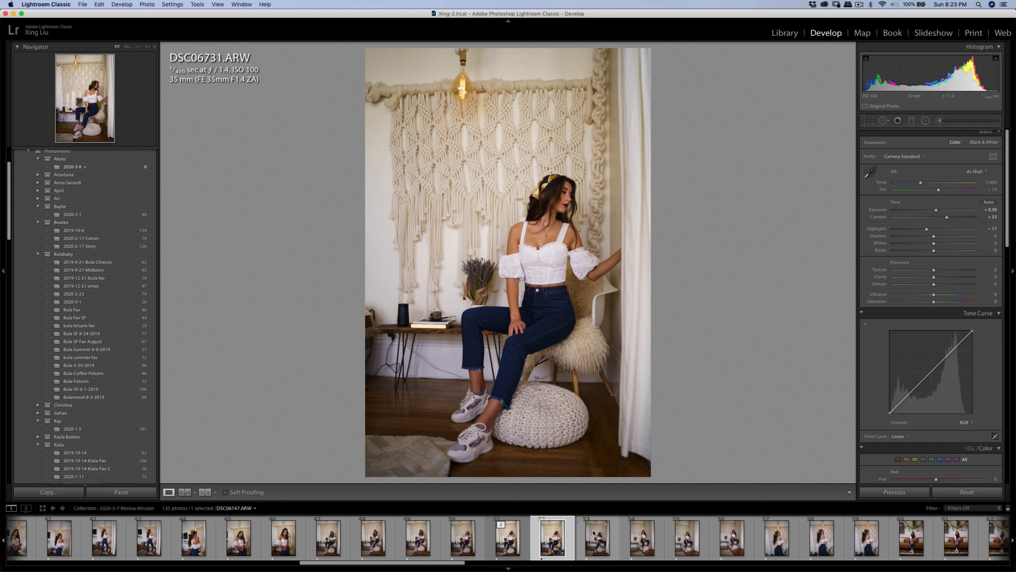
pyautogui.click(637, 537)
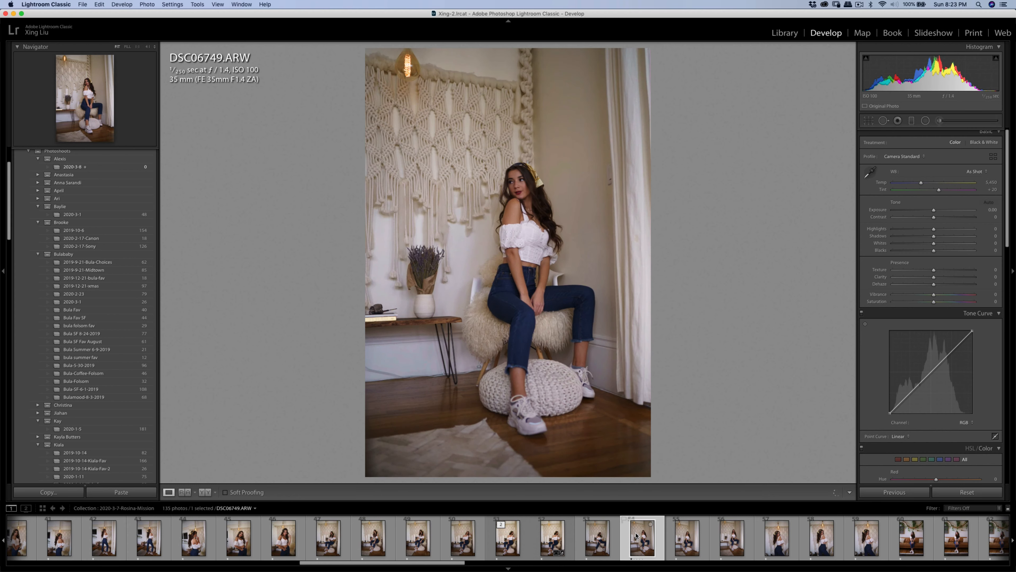
pyautogui.click(121, 492)
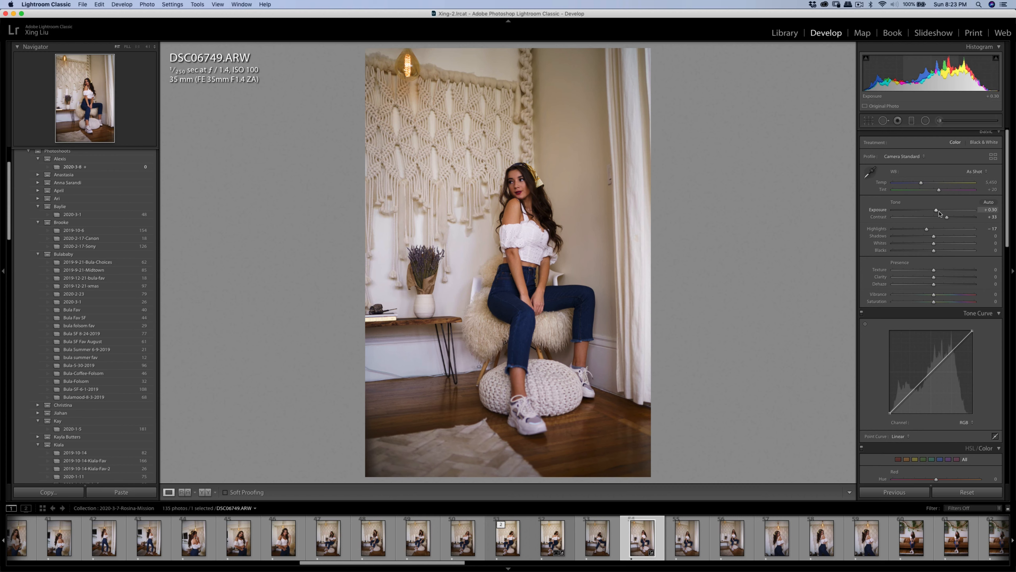
# Set the yellow Saturation to −47 and the yellow Hue to −13 in the color adjustments.
pyautogui.scroll(-10, 959, 291)
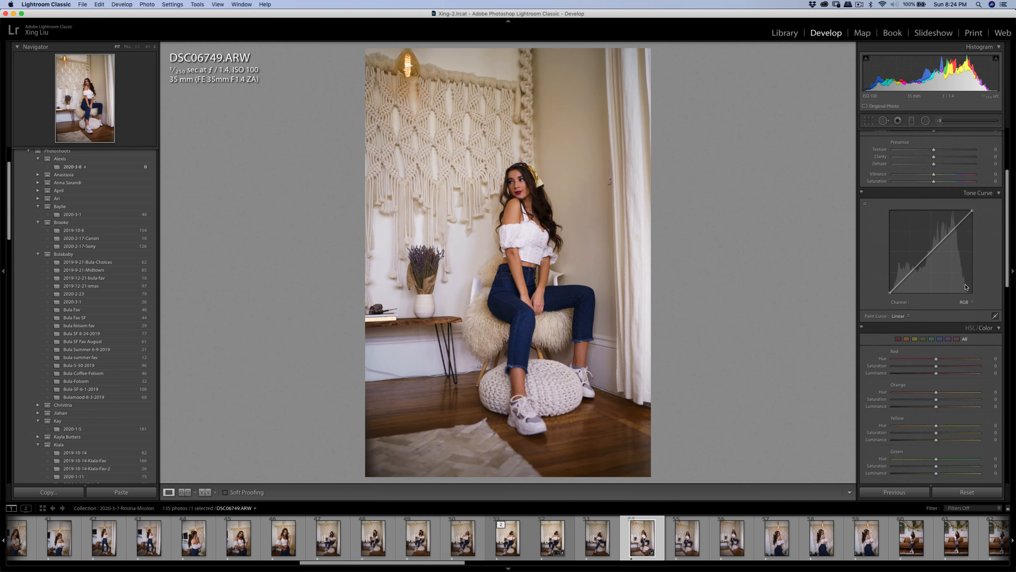
pyautogui.moveTo(937, 239); pyautogui.dragTo(907, 240)
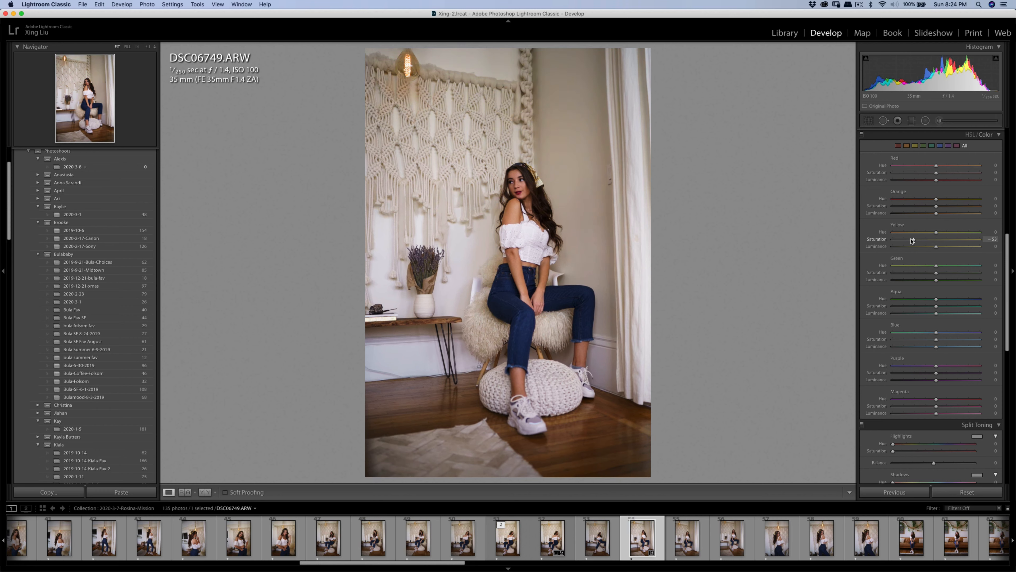
pyautogui.moveTo(935, 233); pyautogui.dragTo(931, 232)
# Straighten the photo with a crop angle of 0.66 and apply the crop.
pyautogui.click(868, 120)
pyautogui.moveTo(767, 134); pyautogui.dragTo(764, 132)
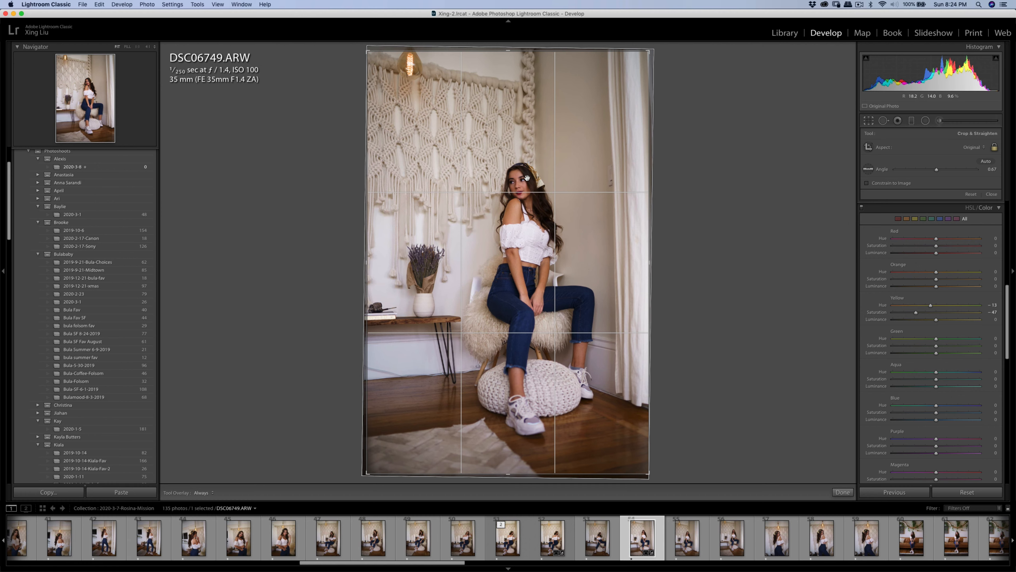
pyautogui.moveTo(689, 128); pyautogui.dragTo(690, 128)
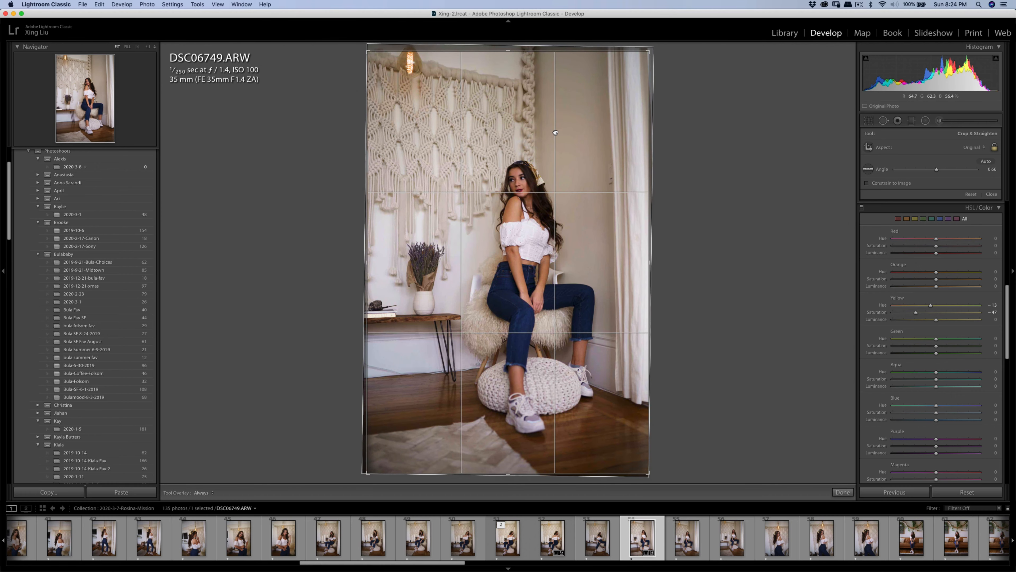
pyautogui.press('Return')
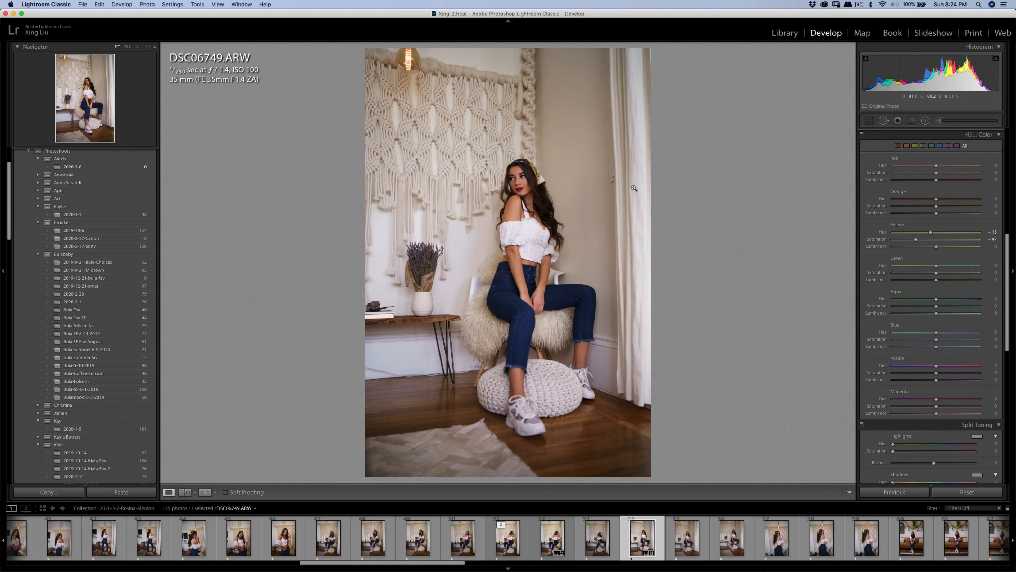
# Remove the light switch beside the curtain with a healing stroke, sampling the wall directly beneath it.
pyautogui.click(626, 174)
pyautogui.scroll(-5, 672, 184)
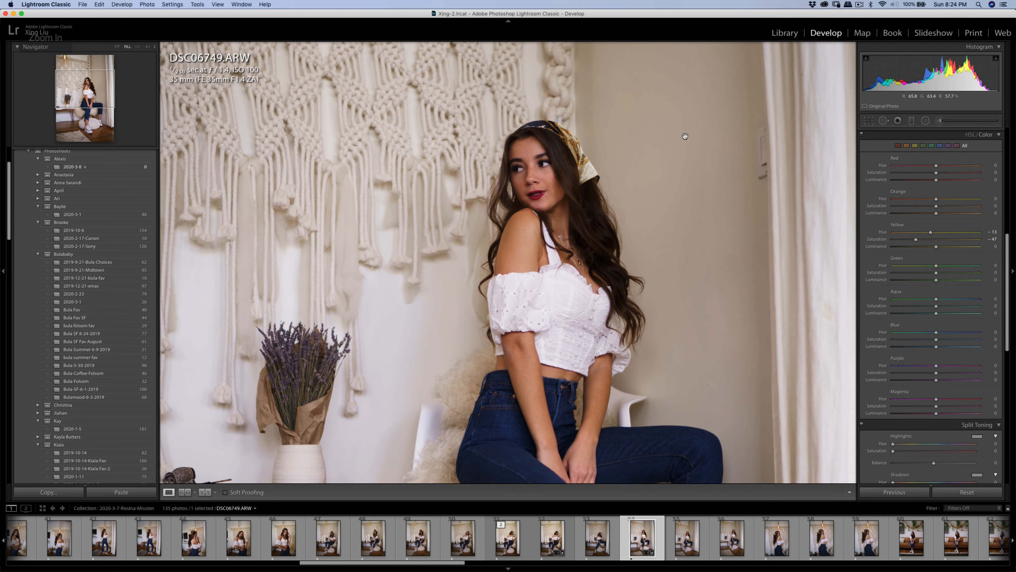
pyautogui.click(762, 149)
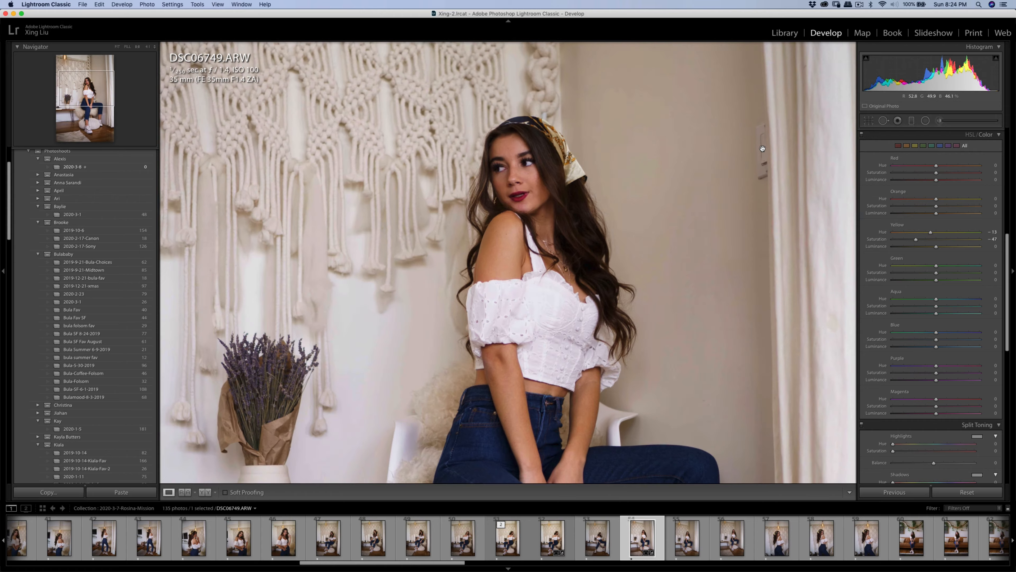
pyautogui.moveTo(762, 148); pyautogui.dragTo(578, 239)
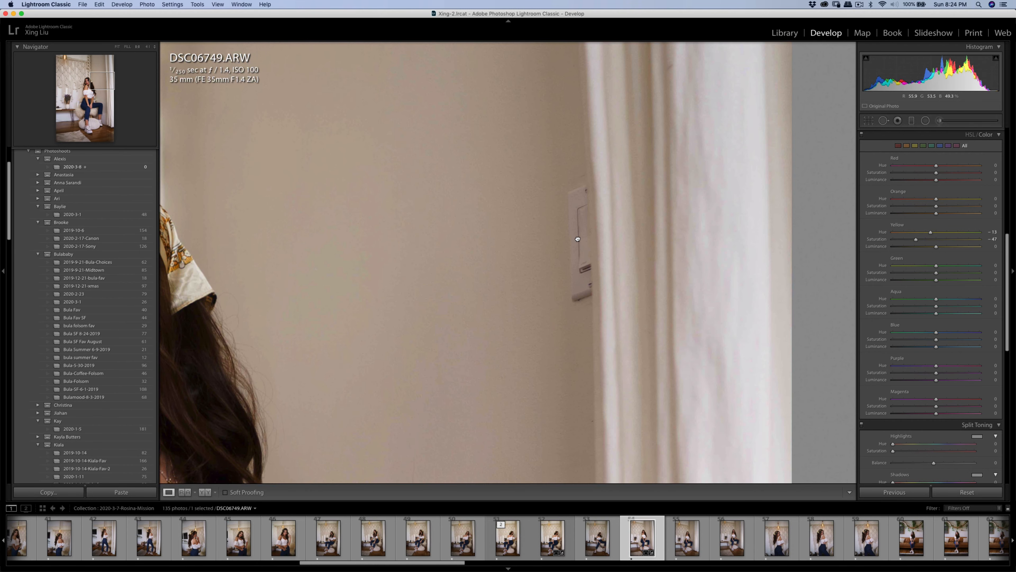
pyautogui.press('q')
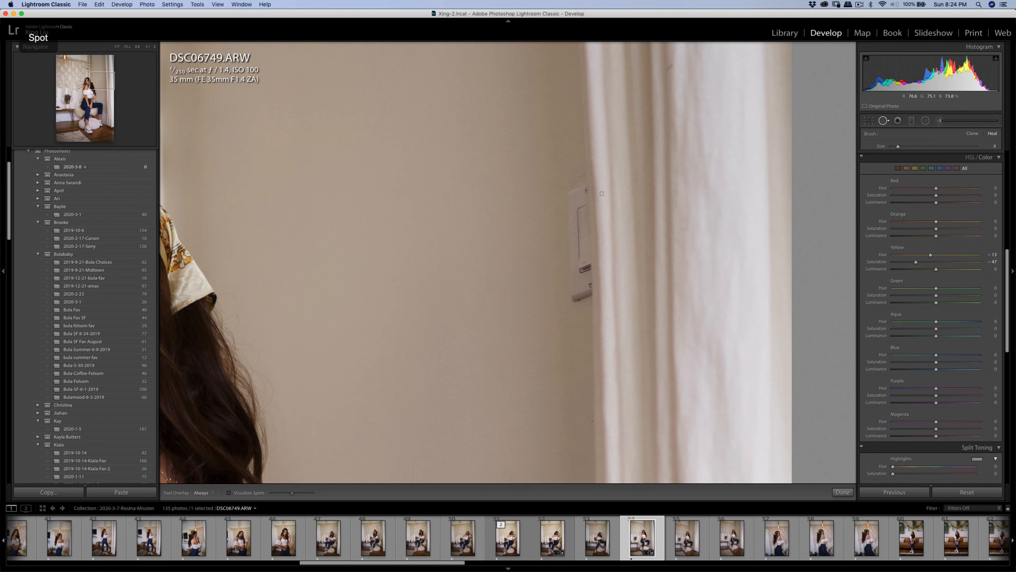
pyautogui.moveTo(585, 192)
pyautogui.mouseDown()
pyautogui.moveTo(568, 213)
pyautogui.moveTo(575, 296)
pyautogui.moveTo(589, 297)
pyautogui.moveTo(583, 202)
pyautogui.mouseUp()
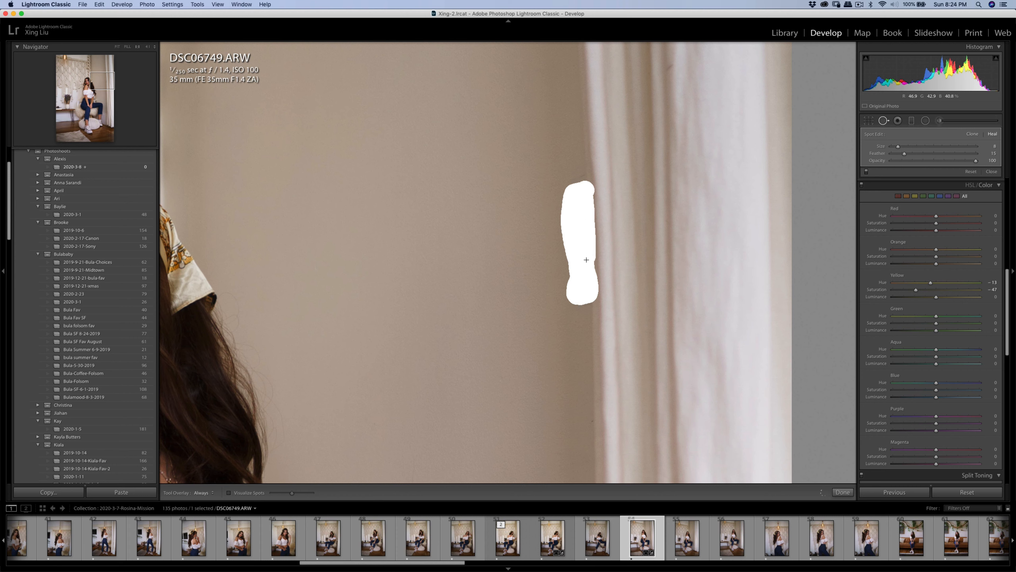
pyautogui.moveTo(585, 275); pyautogui.dragTo(582, 274)
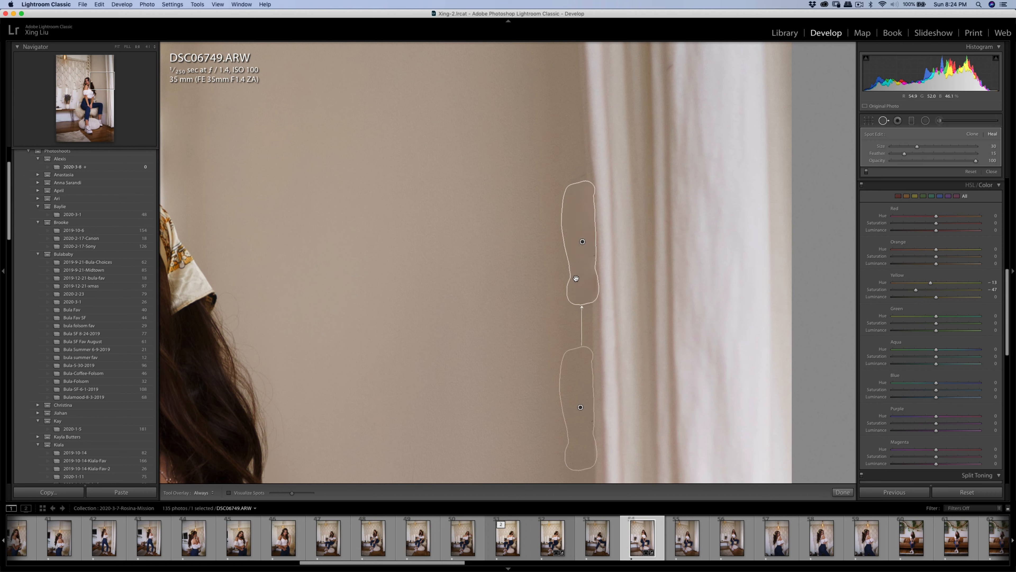
pyautogui.moveTo(578, 368); pyautogui.dragTo(583, 335)
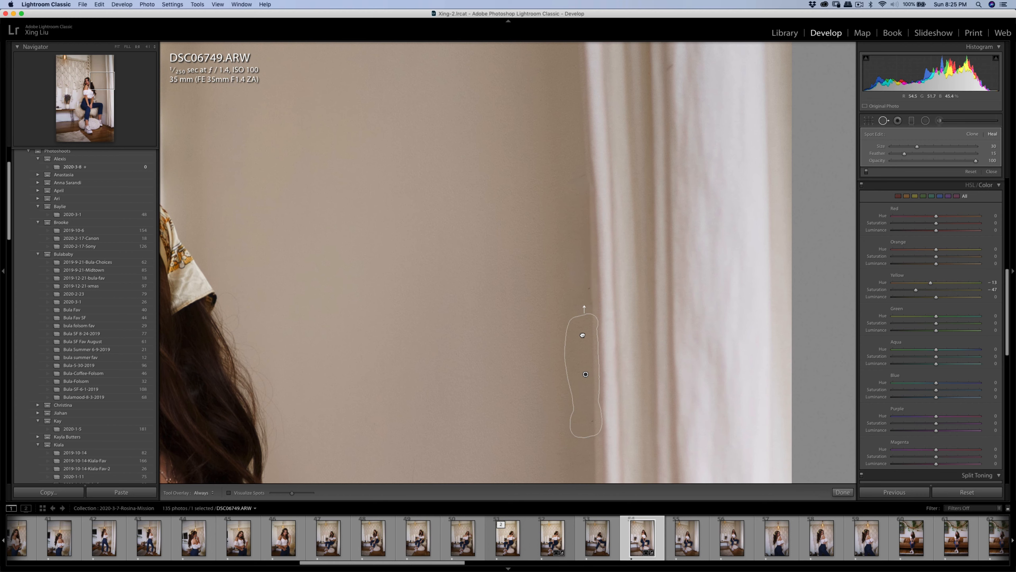
pyautogui.press('q')
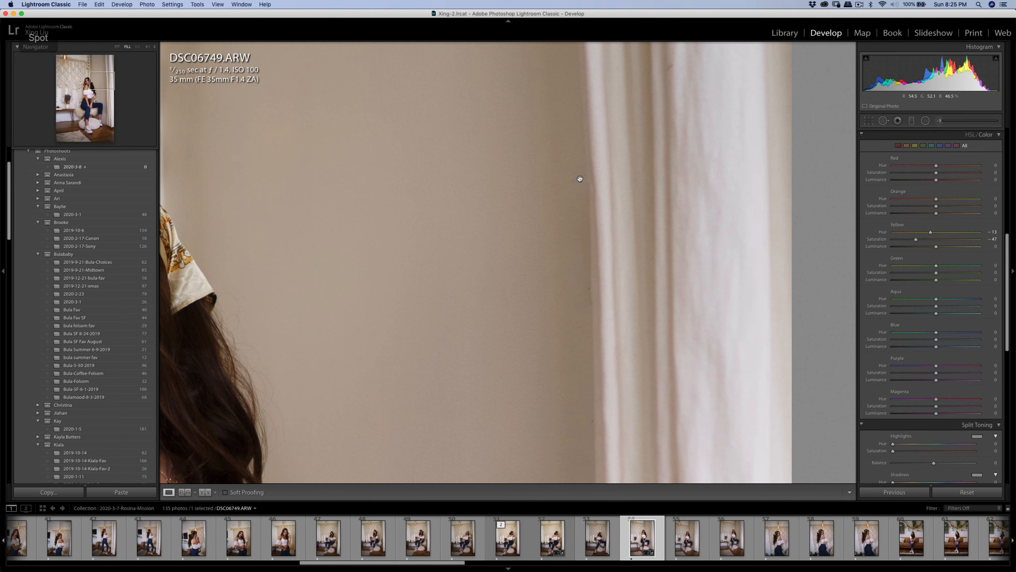
# Heal the leftover marks on the wall just above and below the removed light switch.
pyautogui.click(579, 178)
pyautogui.click(763, 182)
pyautogui.press('q')
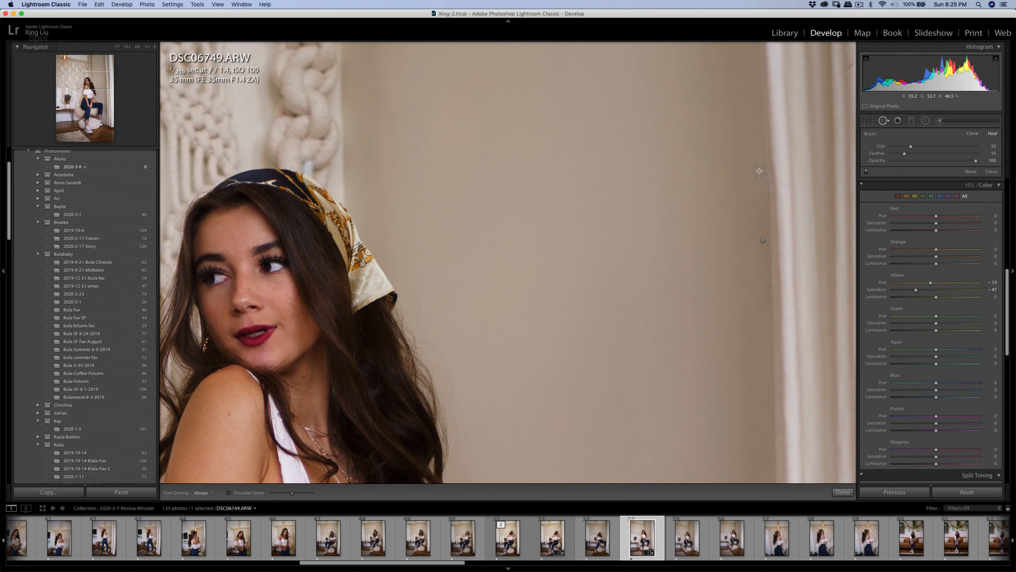
pyautogui.moveTo(759, 170); pyautogui.dragTo(759, 192)
pyautogui.press('q')
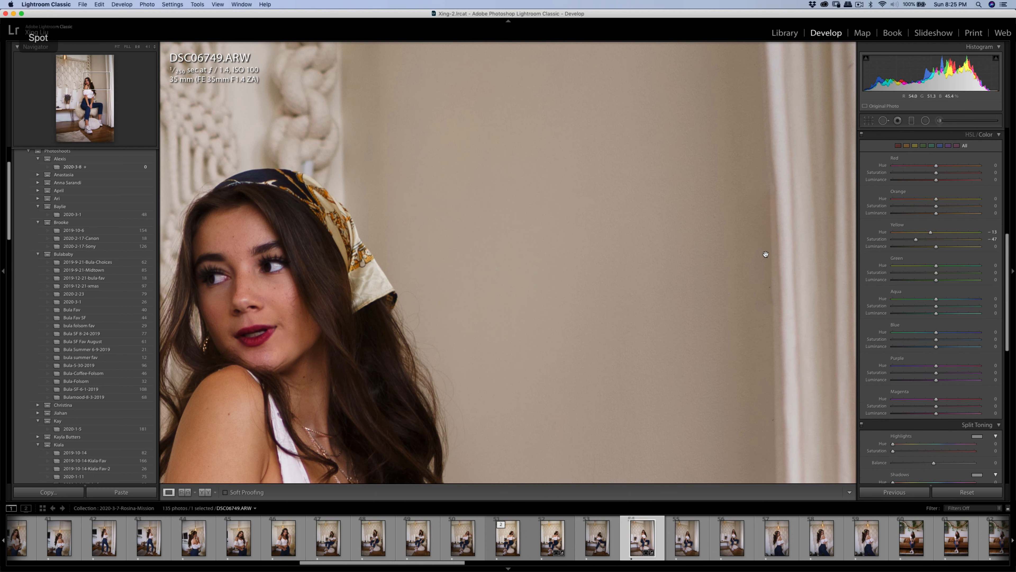
pyautogui.press('q')
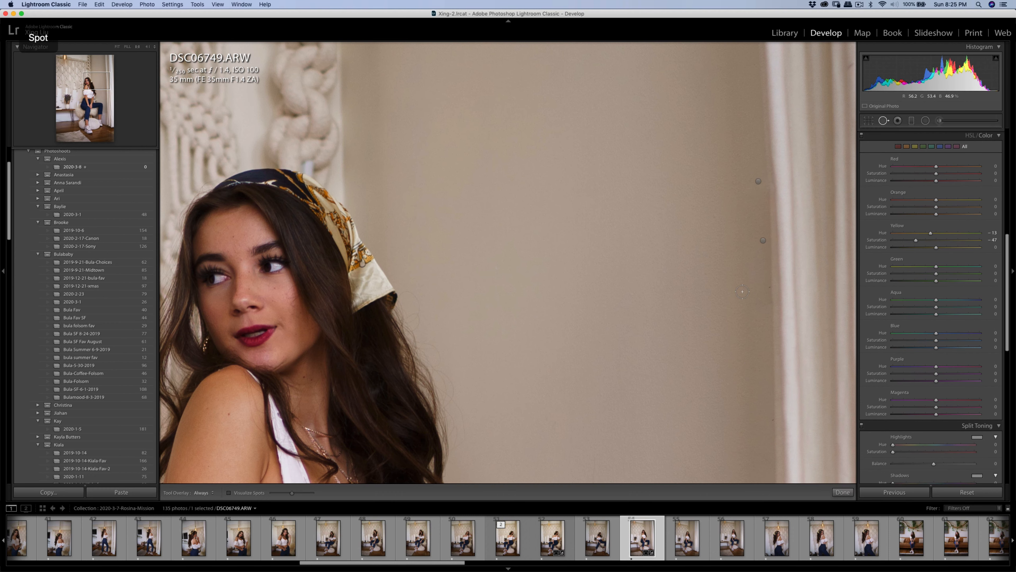
pyautogui.moveTo(746, 291); pyautogui.dragTo(765, 290)
pyautogui.press('q')
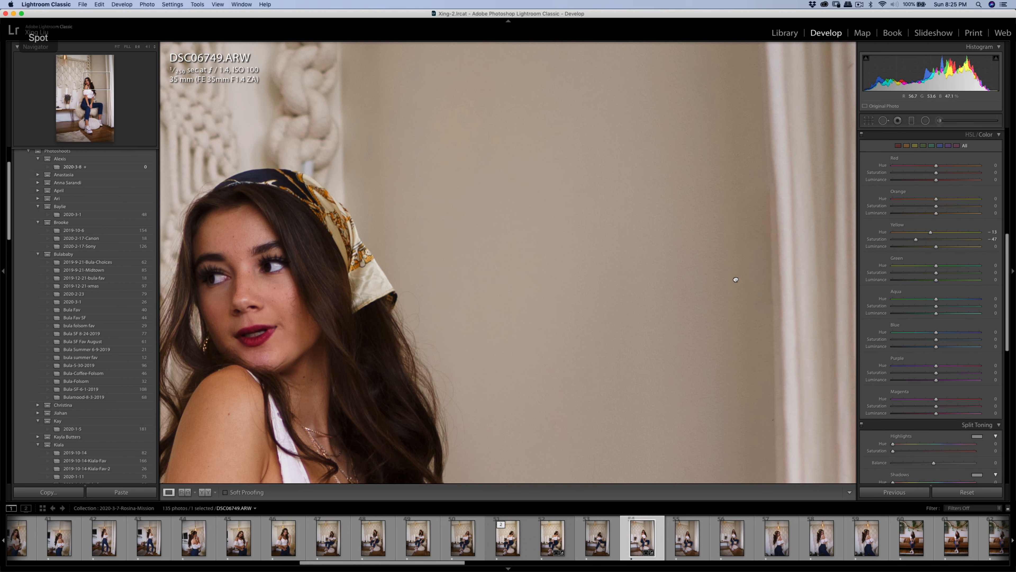
# Move the source area of the uppermost wall heal closer, onto the wall just beneath that spot.
pyautogui.click(735, 279)
pyautogui.press('q')
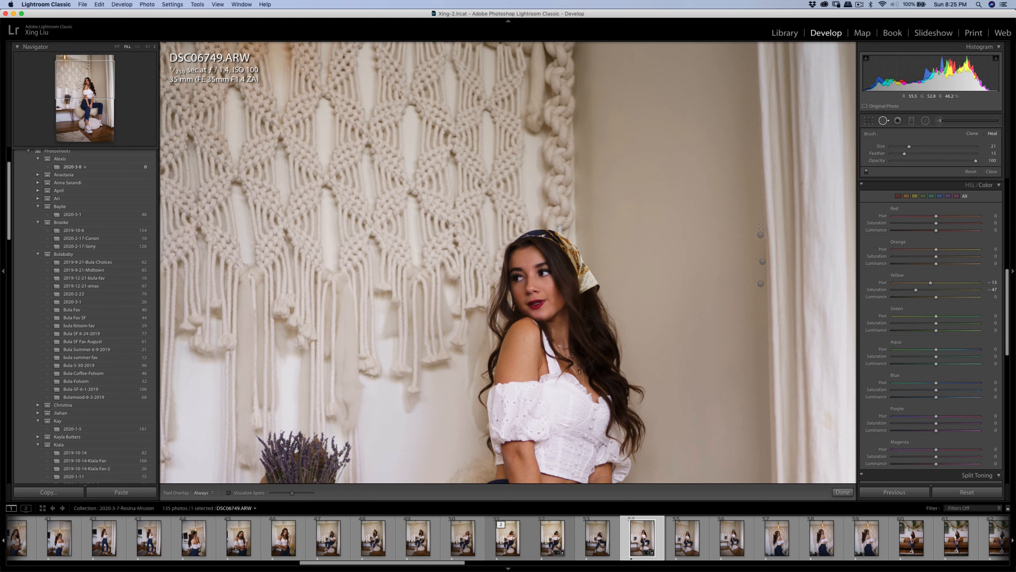
pyautogui.click(761, 227)
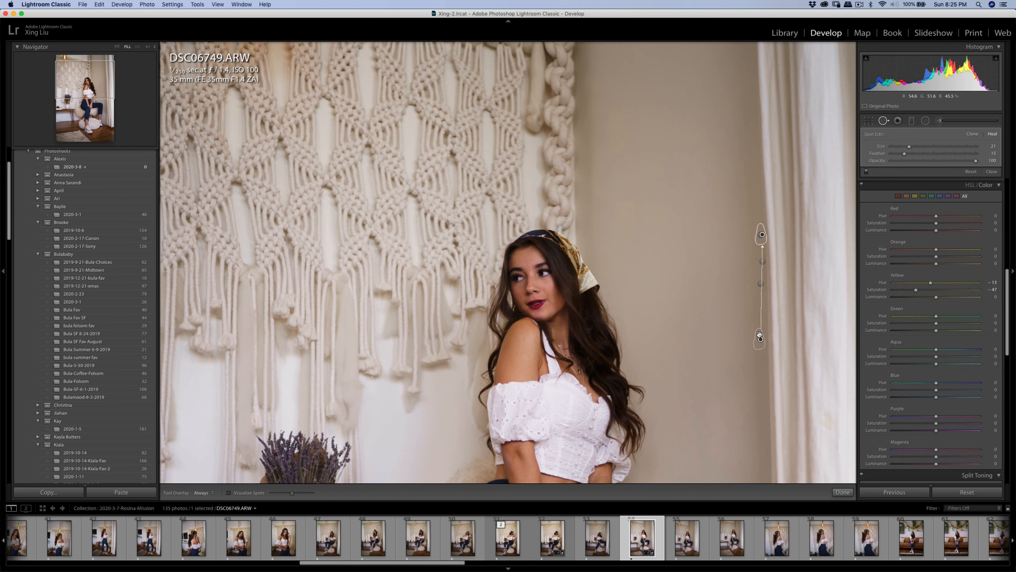
pyautogui.moveTo(760, 335); pyautogui.dragTo(763, 256)
pyautogui.press('q')
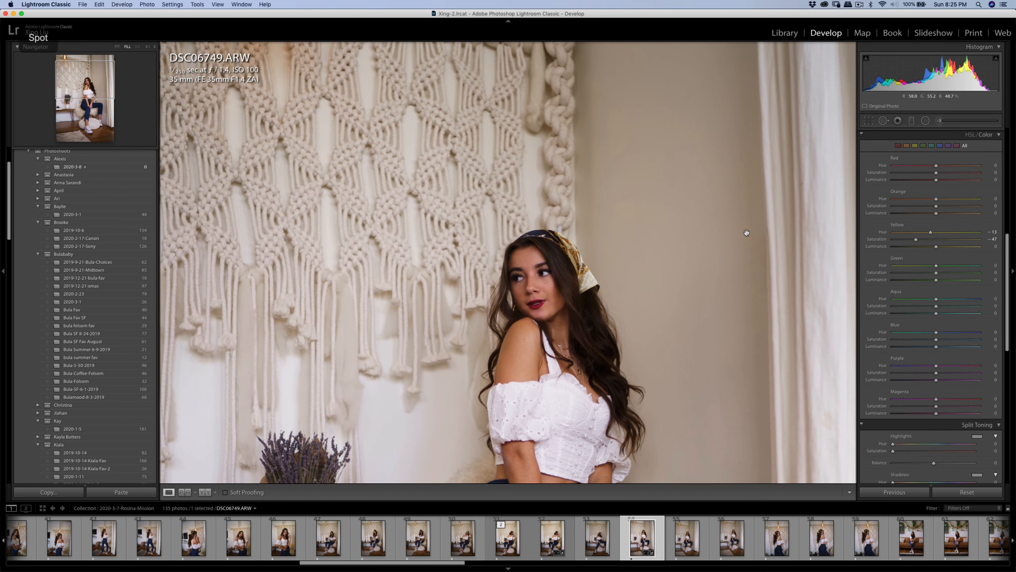
pyautogui.press('k')
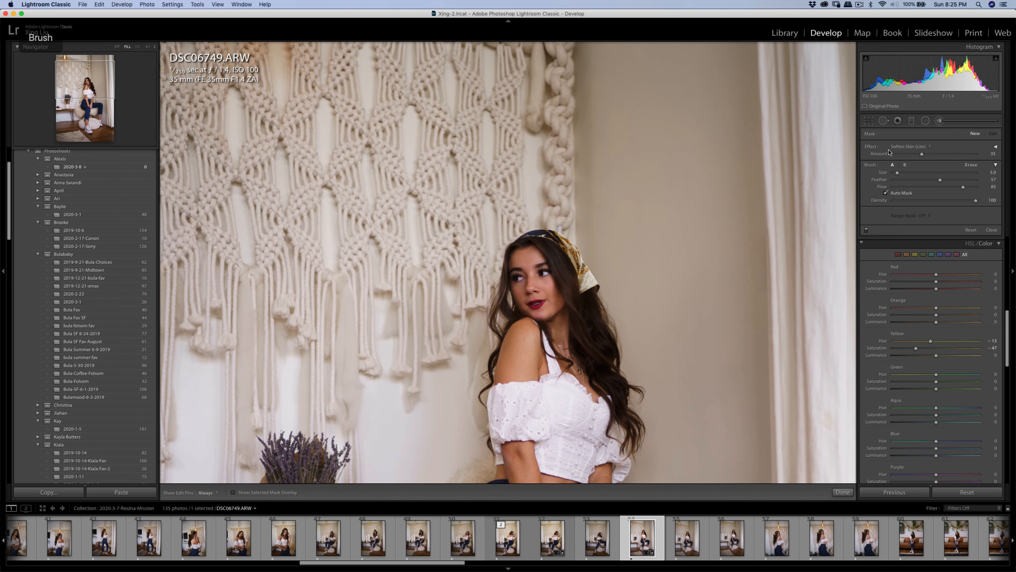
pyautogui.press('[')
pyautogui.press('[')
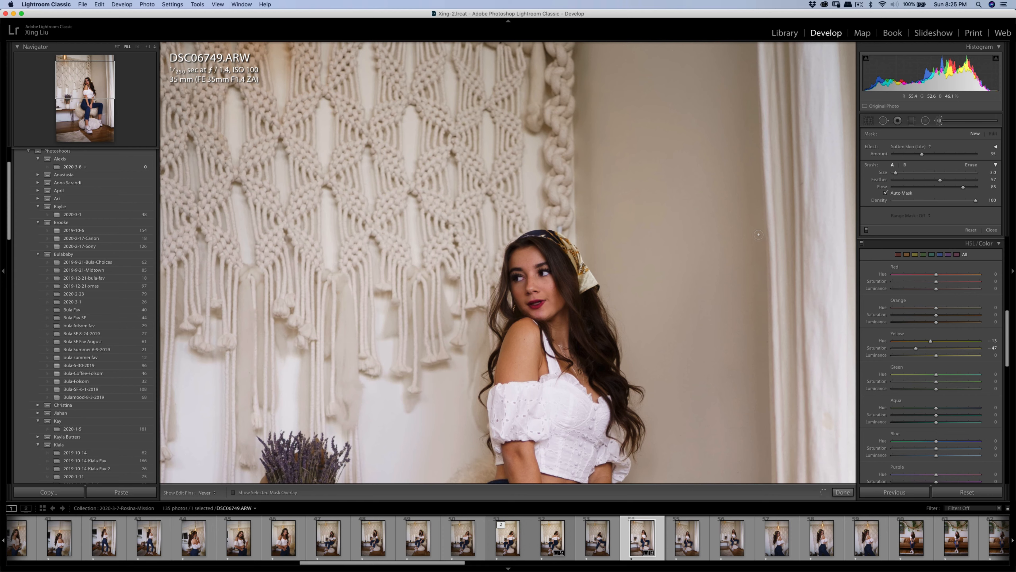
pyautogui.press('k')
pyautogui.click(682, 243)
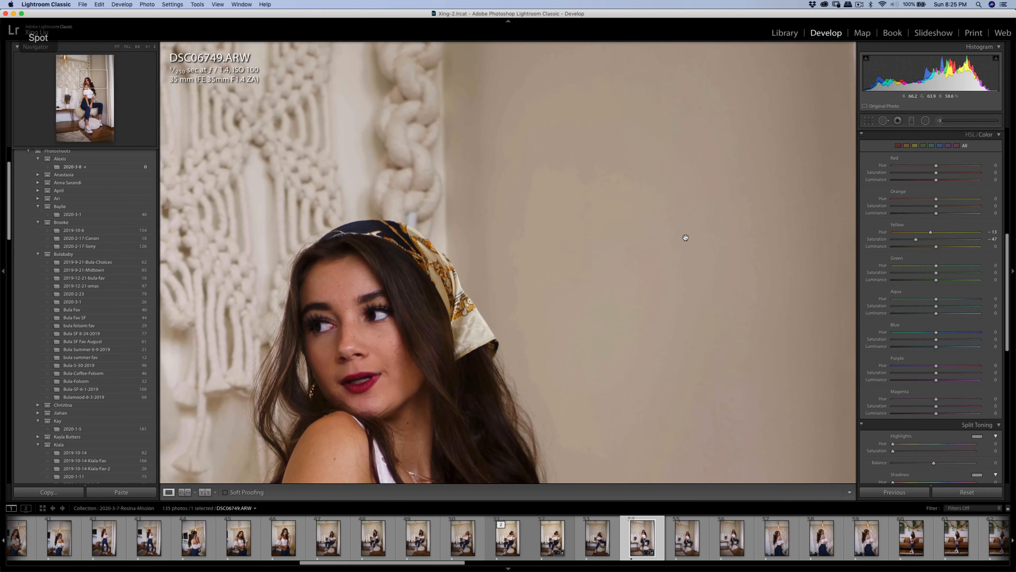
pyautogui.press('super+minus')
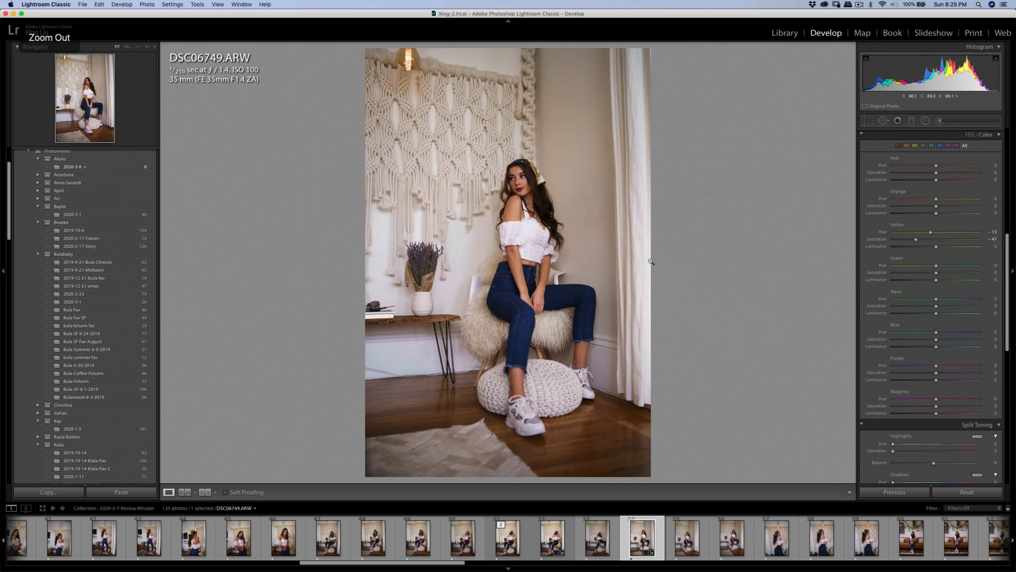
# Smooth the woman's facial skin by painting over it with the adjustment brush using the Soften Skin (Lite) effect.
pyautogui.click(525, 192)
pyautogui.moveTo(533, 145); pyautogui.dragTo(542, 202)
pyautogui.press('q')
pyautogui.scroll(-3, 543, 211)
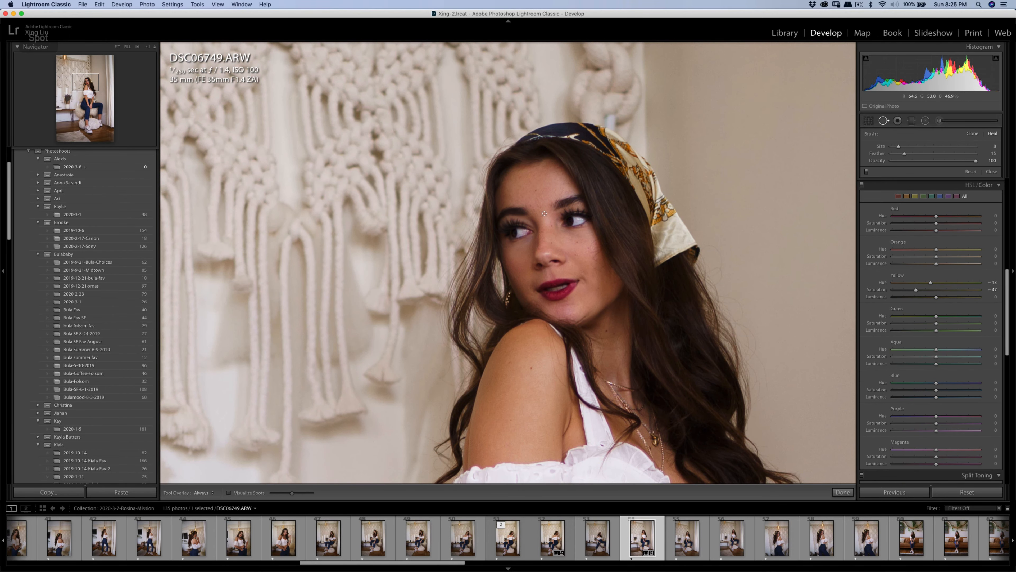
pyautogui.press('q')
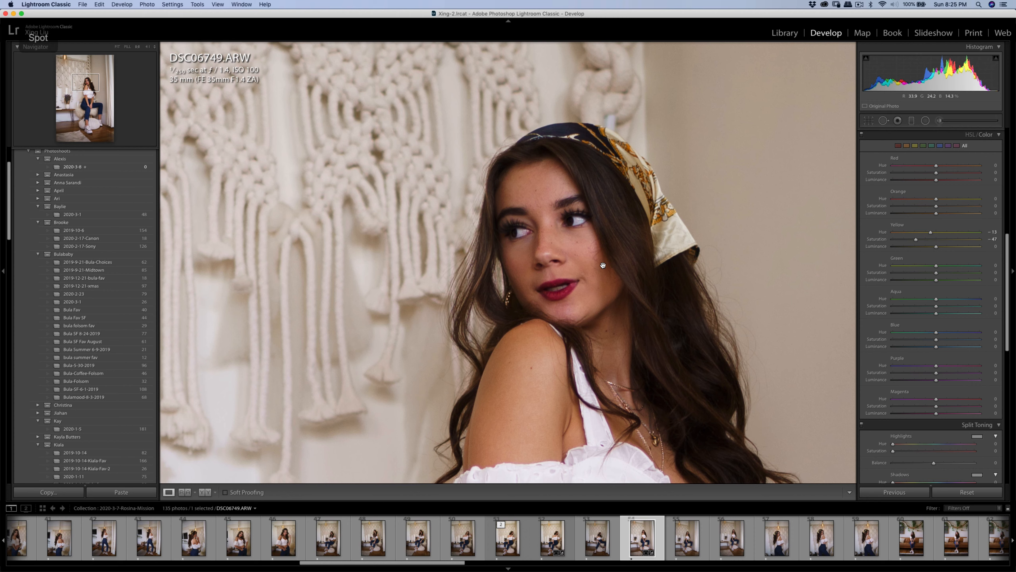
pyautogui.click(940, 121)
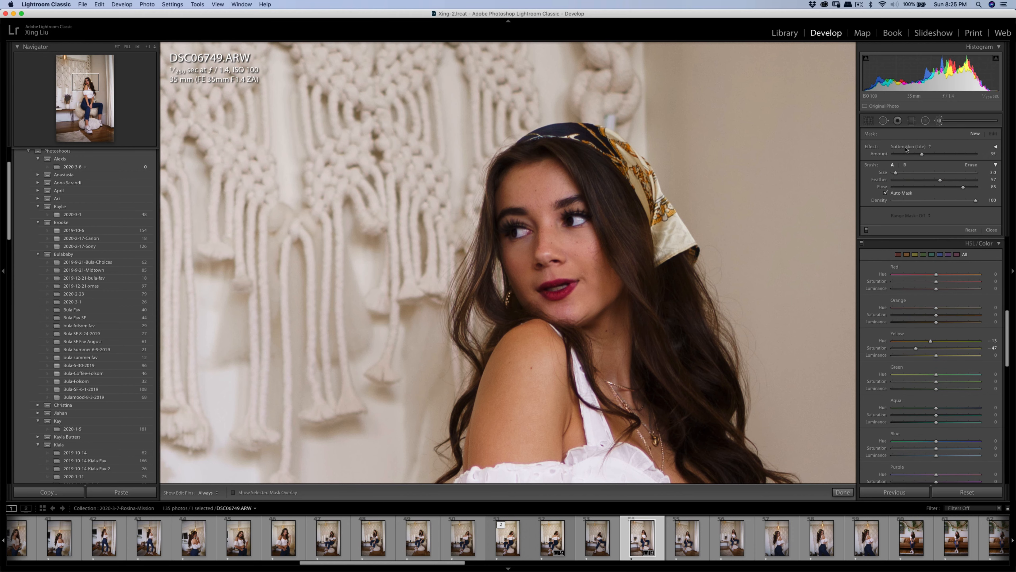
pyautogui.click(907, 146)
pyautogui.click(913, 146)
pyautogui.moveTo(547, 184); pyautogui.dragTo(576, 239)
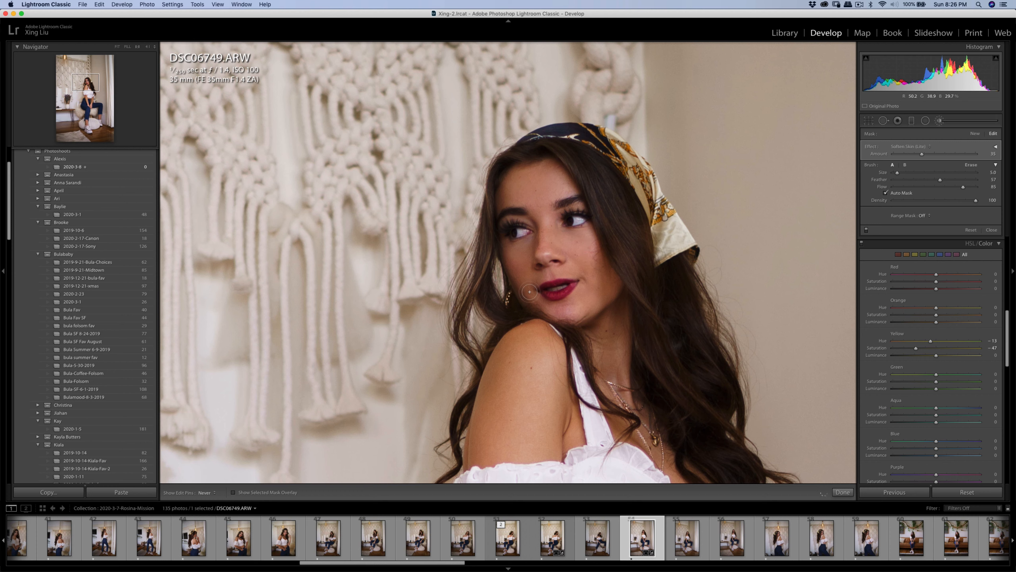
pyautogui.press('[')
pyautogui.press('[')
pyautogui.press('q')
pyautogui.press('q')
pyautogui.click(590, 306)
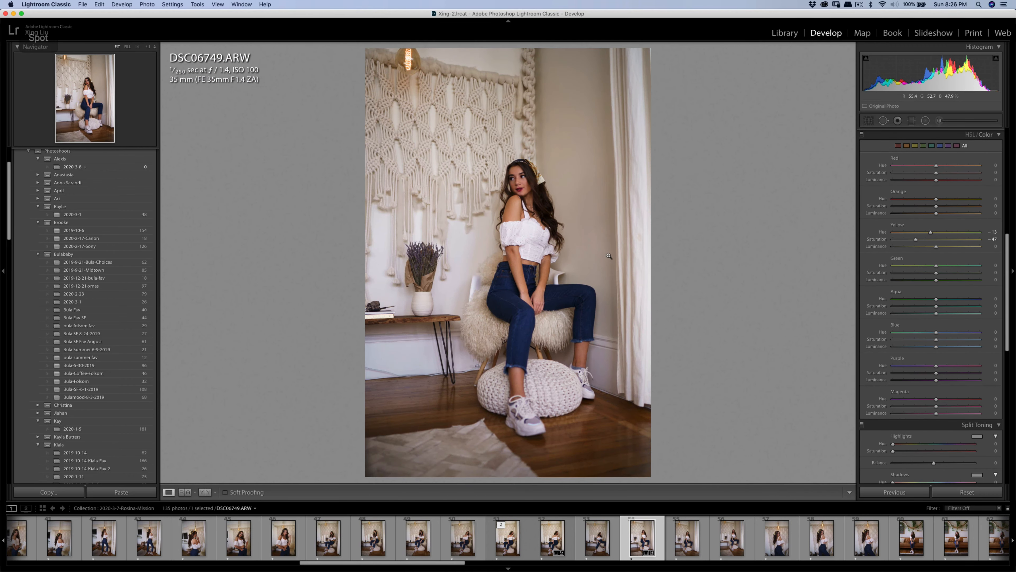
# Set the contrast of DSC06749.ARW to +39 and check the framing with the crop overlay.
pyautogui.scroll(2, 945, 254)
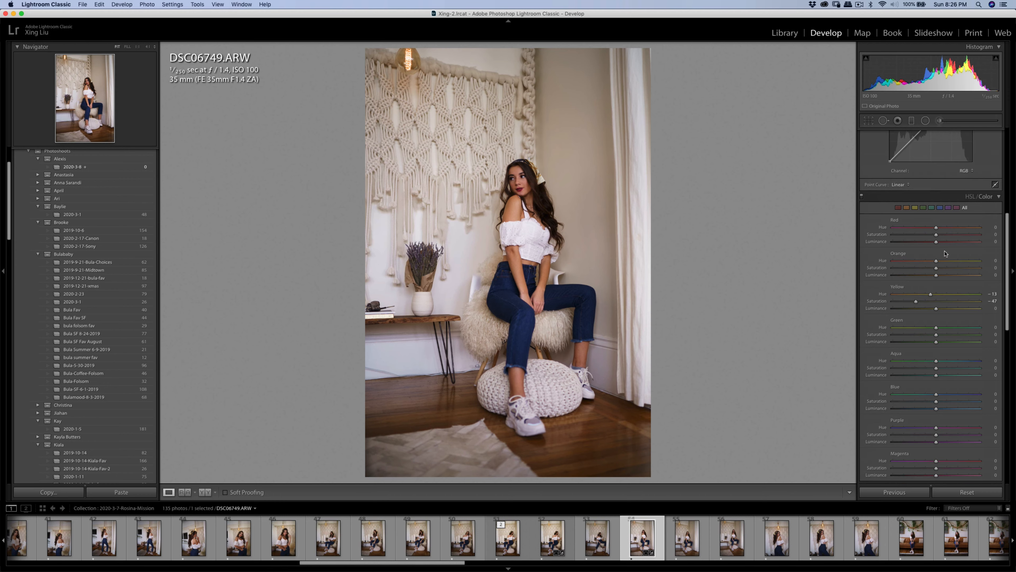
pyautogui.scroll(5, 945, 254)
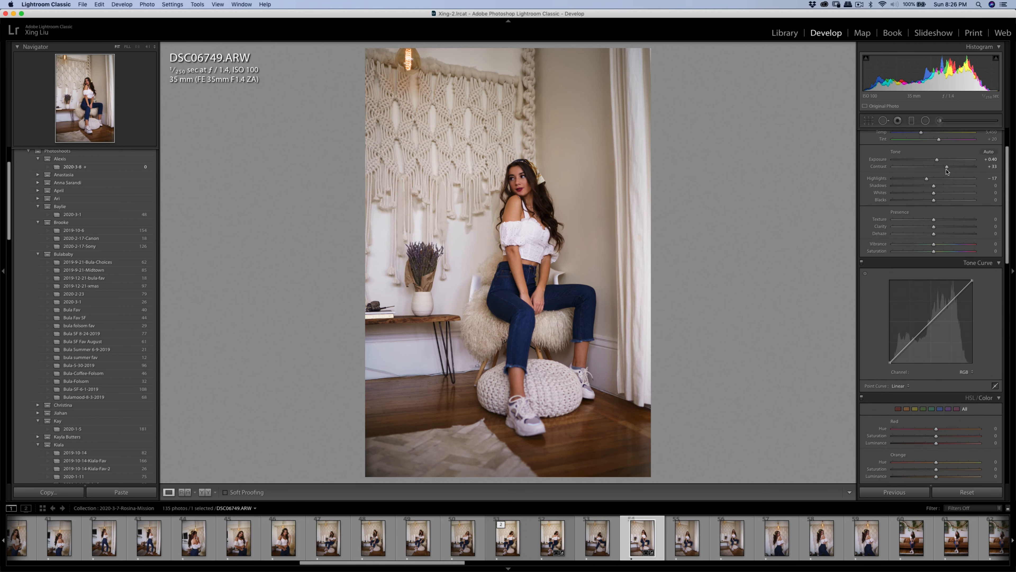
pyautogui.moveTo(946, 167); pyautogui.dragTo(950, 168)
pyautogui.click(867, 121)
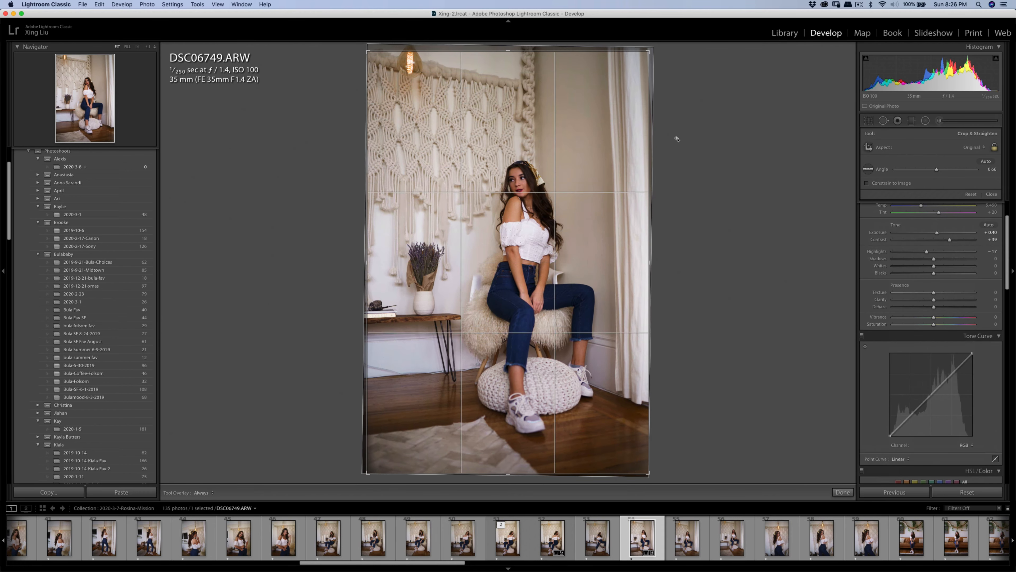
pyautogui.press('r')
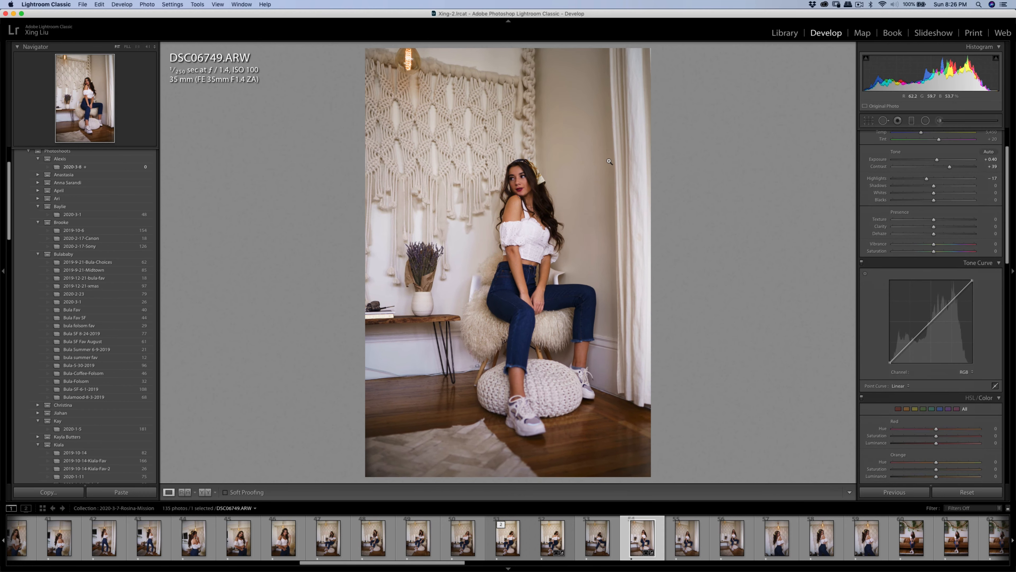
# Send a copy with Lightroom adjustments to Portraiture 3, sample a tone for the skin mask and apply the smoothing.
pyautogui.rightClick(503, 220)
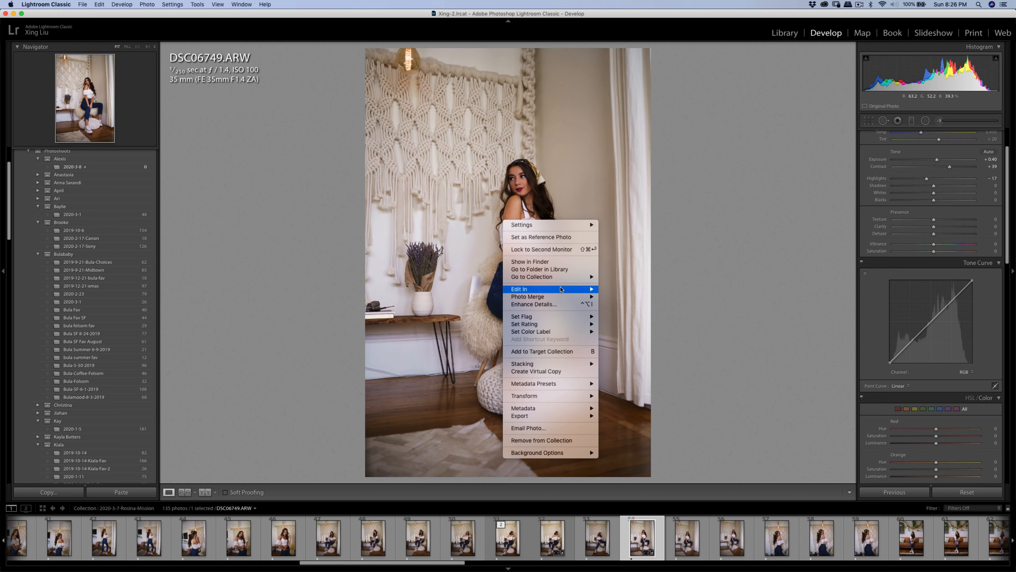
pyautogui.moveTo(562, 289)
pyautogui.click(622, 309)
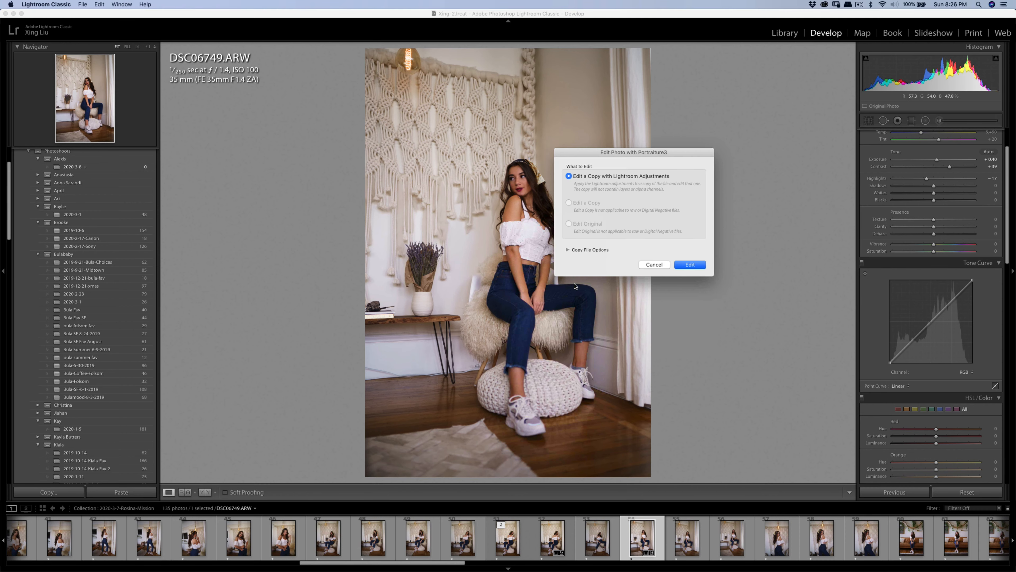
pyautogui.click(690, 265)
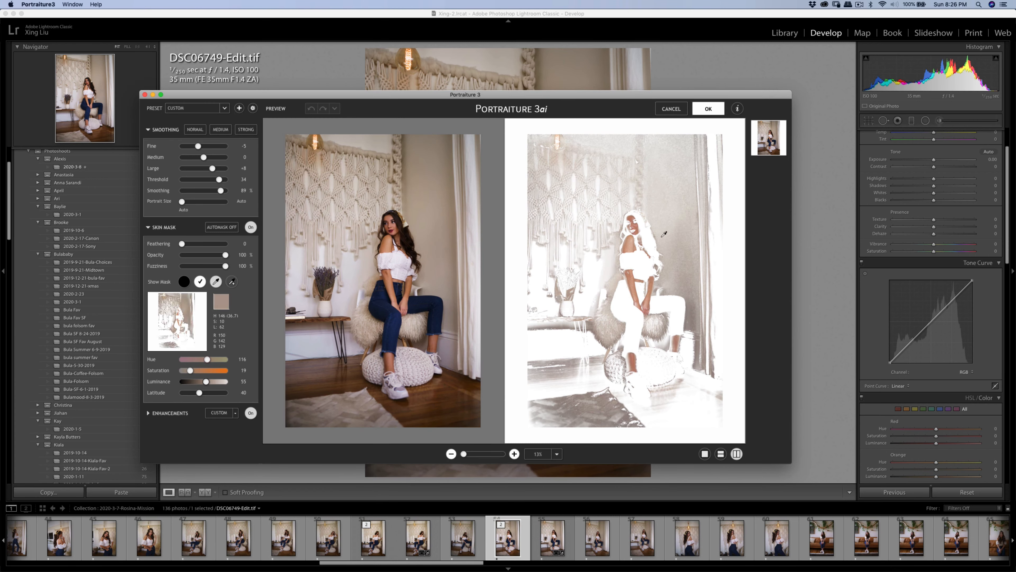
pyautogui.click(665, 233)
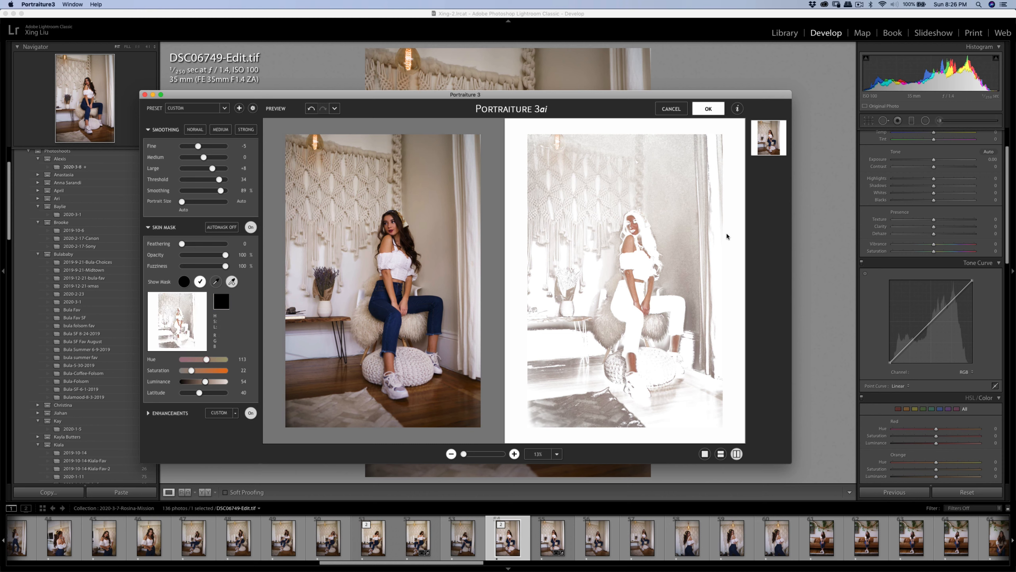
pyautogui.press('Return')
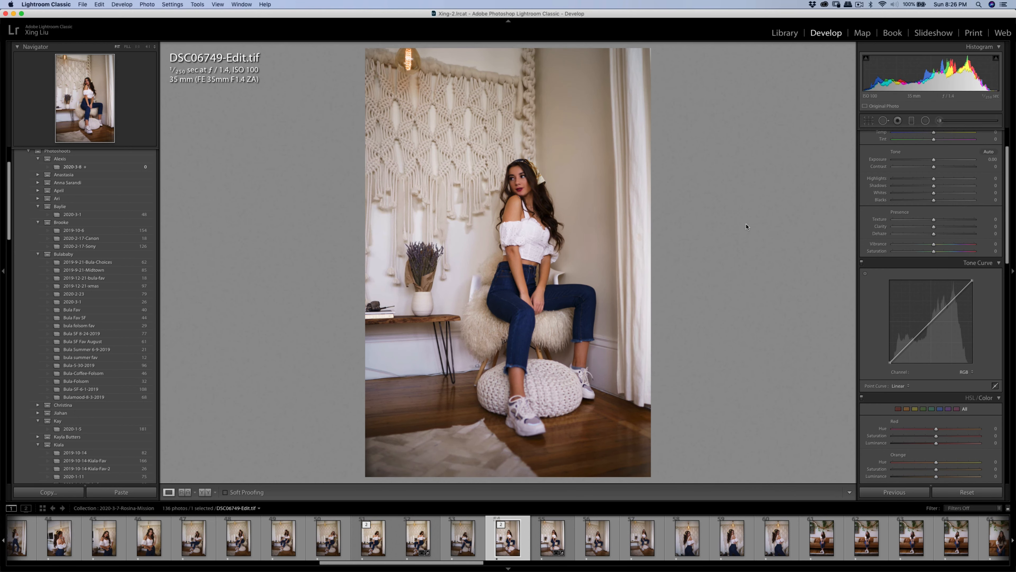
# Export the retouched photo DSC06749-Edit.tif.
pyautogui.press('super+shift+e')
pyautogui.click(654, 311)
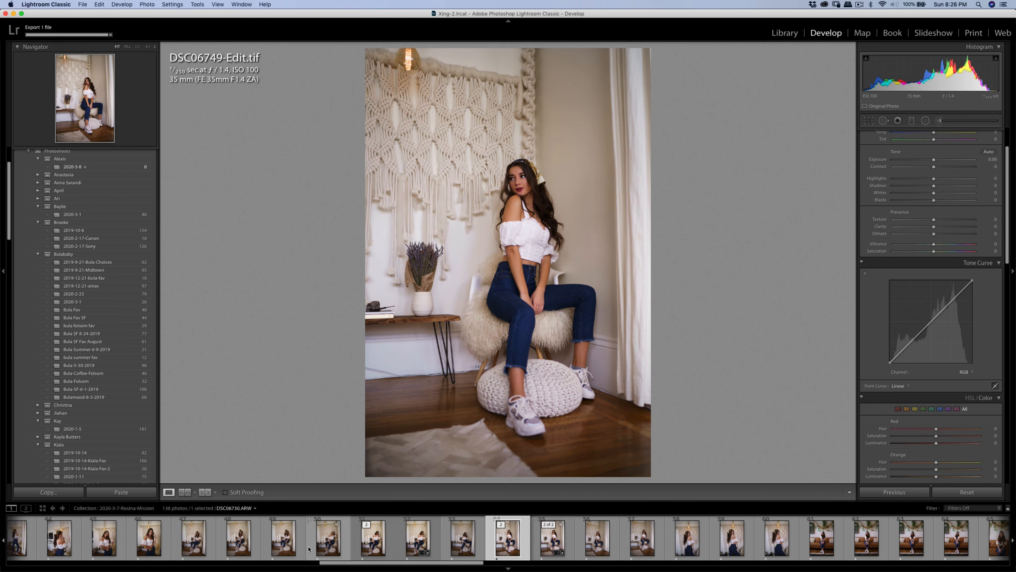
# Open DSC06700.ARW for developing and straighten it with a crop angle of 3.39.
pyautogui.moveTo(333, 563); pyautogui.dragTo(295, 564)
pyautogui.click(354, 545)
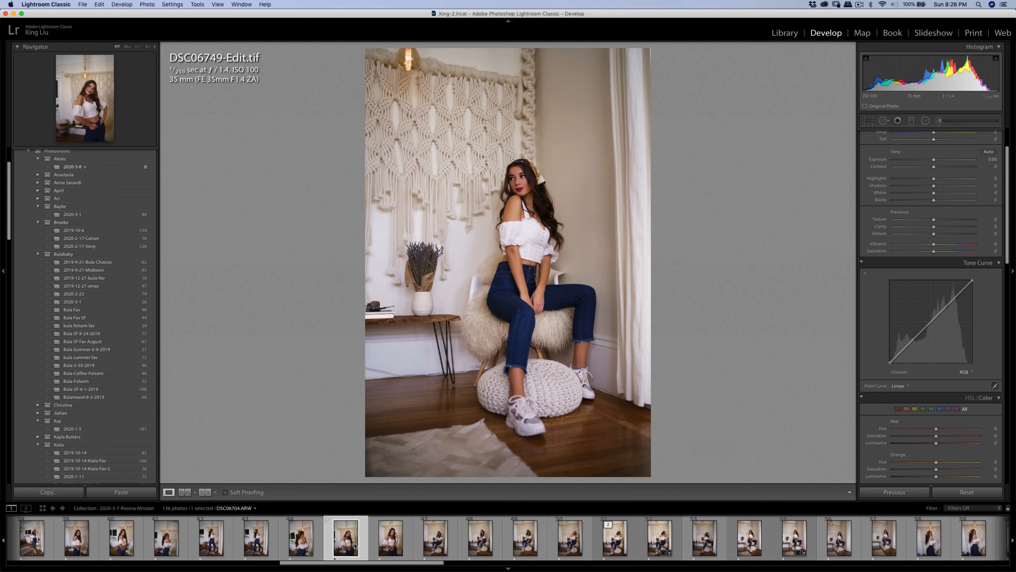
pyautogui.click(304, 545)
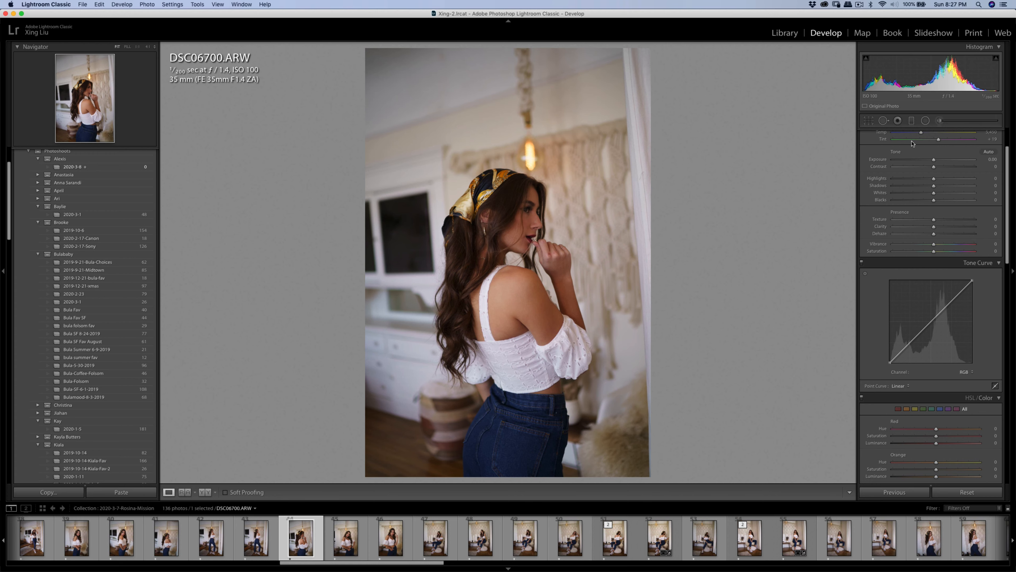
pyautogui.click(863, 121)
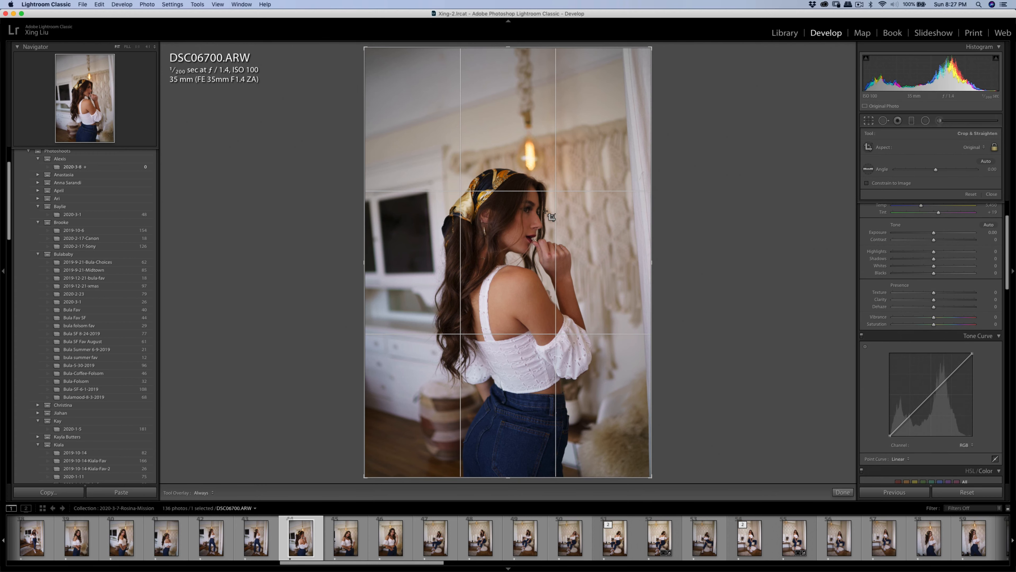
pyautogui.moveTo(702, 157); pyautogui.dragTo(697, 168)
pyautogui.moveTo(556, 173); pyautogui.dragTo(556, 163)
pyautogui.moveTo(716, 126); pyautogui.dragTo(717, 129)
# Set the crop aspect to 4 x 5 / 8 x 10, reposition the frame around the woman and apply the crop.
pyautogui.click(972, 147)
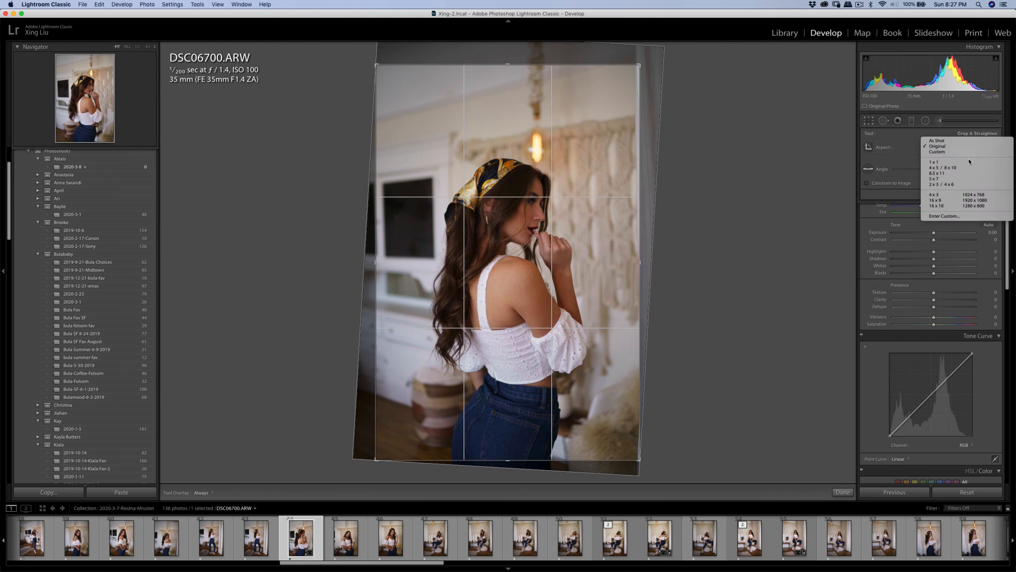
pyautogui.moveTo(514, 281); pyautogui.dragTo(514, 262)
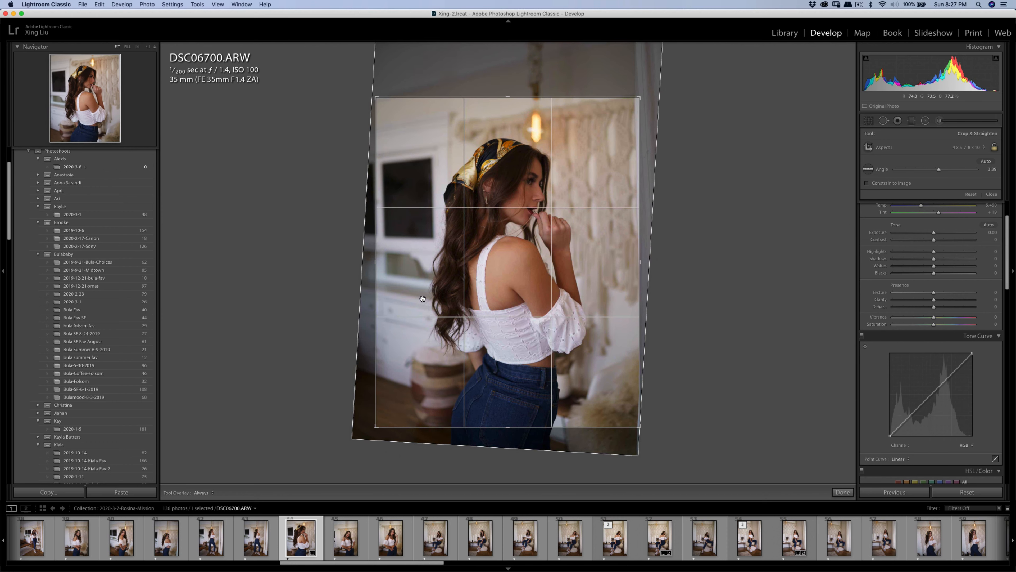
pyautogui.moveTo(464, 282); pyautogui.dragTo(463, 284)
pyautogui.moveTo(379, 417); pyautogui.dragTo(374, 419)
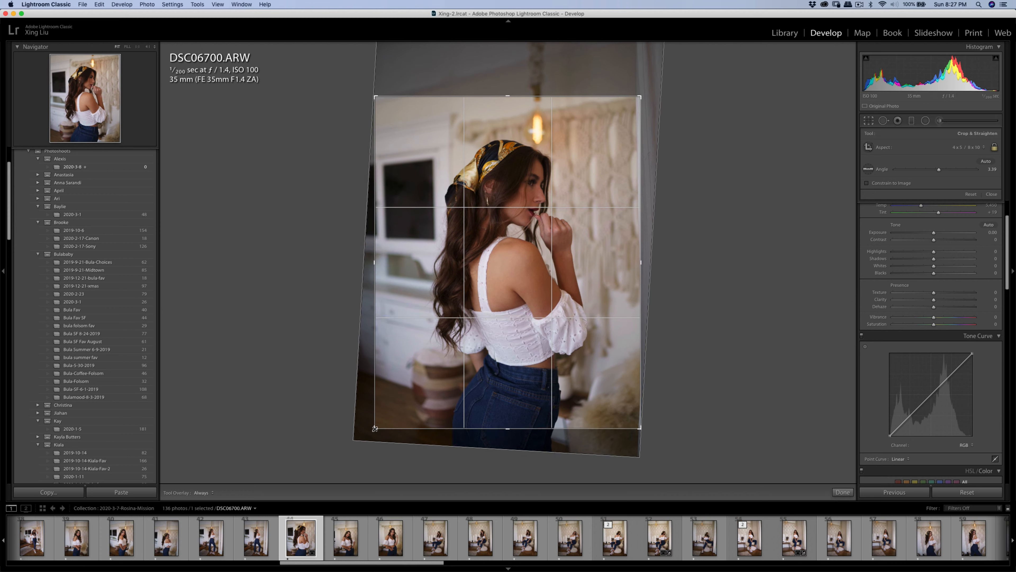
pyautogui.moveTo(382, 159); pyautogui.dragTo(353, 159)
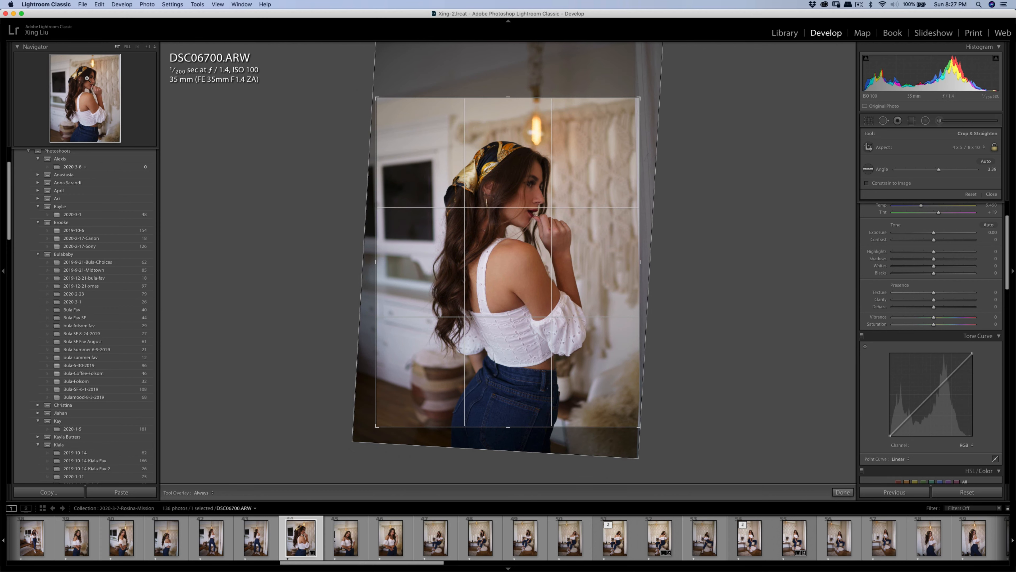
pyautogui.moveTo(519, 183); pyautogui.dragTo(522, 183)
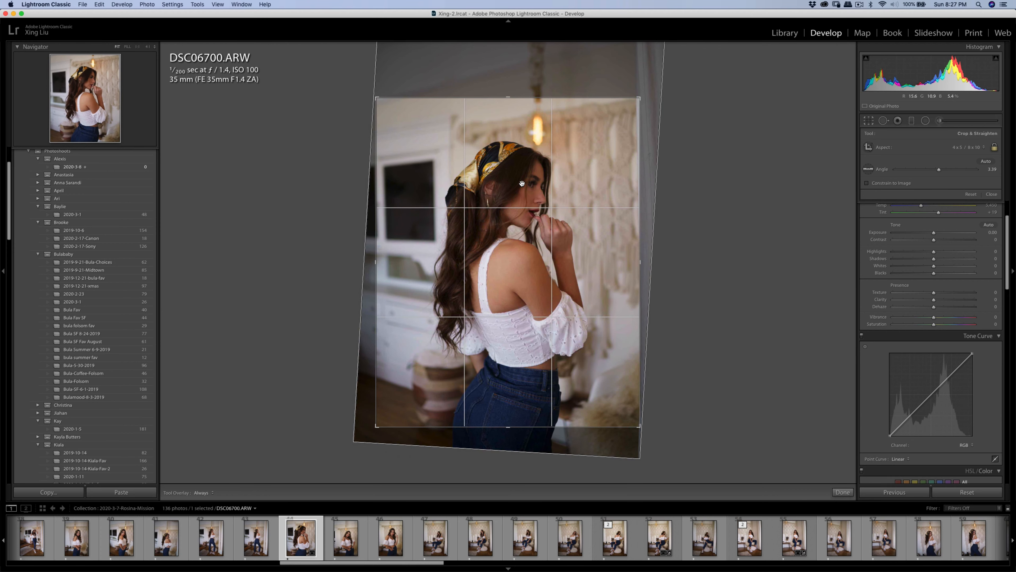
pyautogui.press('Return')
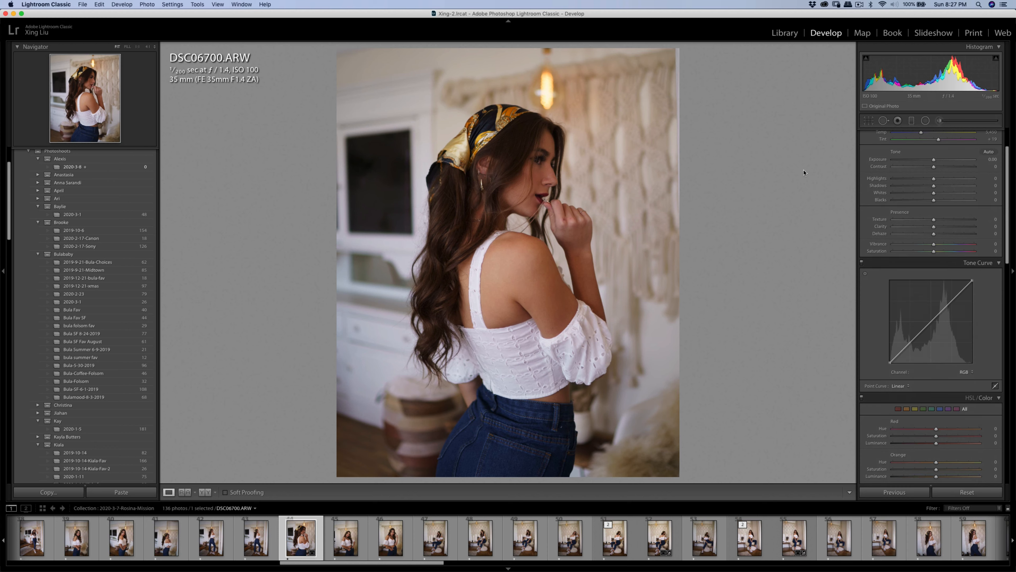
# Set exposure to +0.25, contrast to +21, highlights to −40 and yellow saturation to −12.
pyautogui.scroll(2, 984, 193)
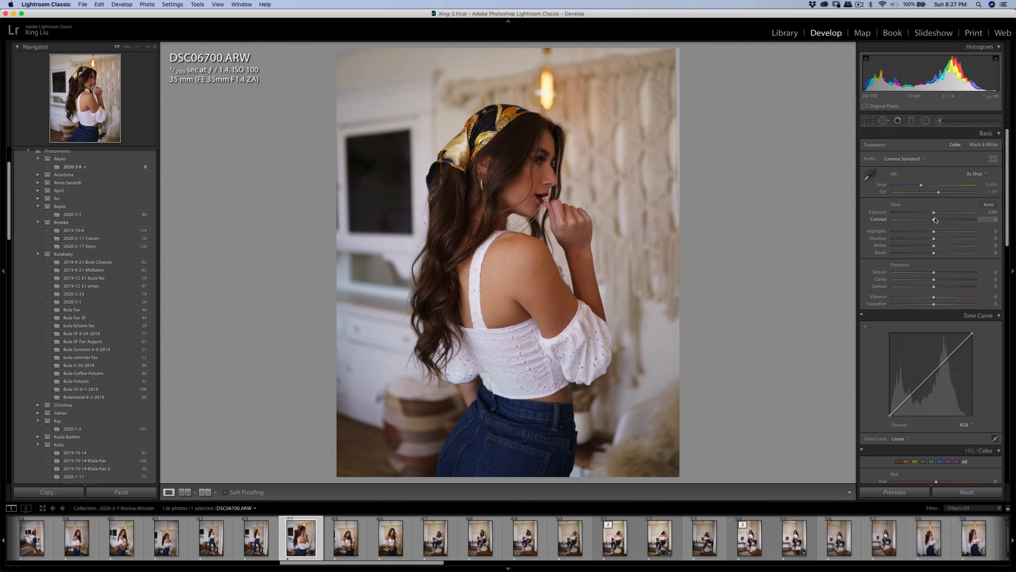
pyautogui.moveTo(935, 216); pyautogui.dragTo(919, 231)
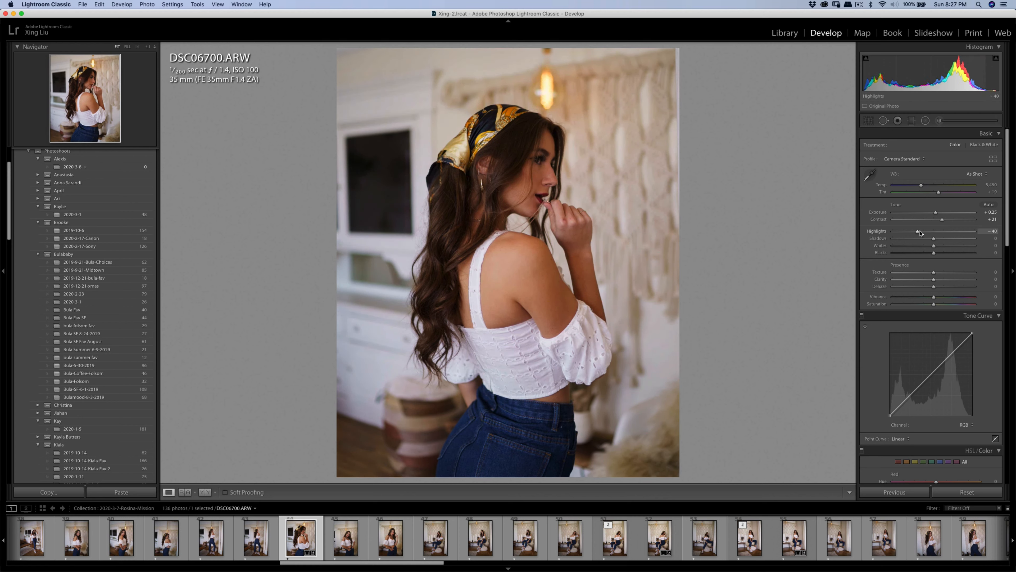
pyautogui.scroll(-6, 941, 281)
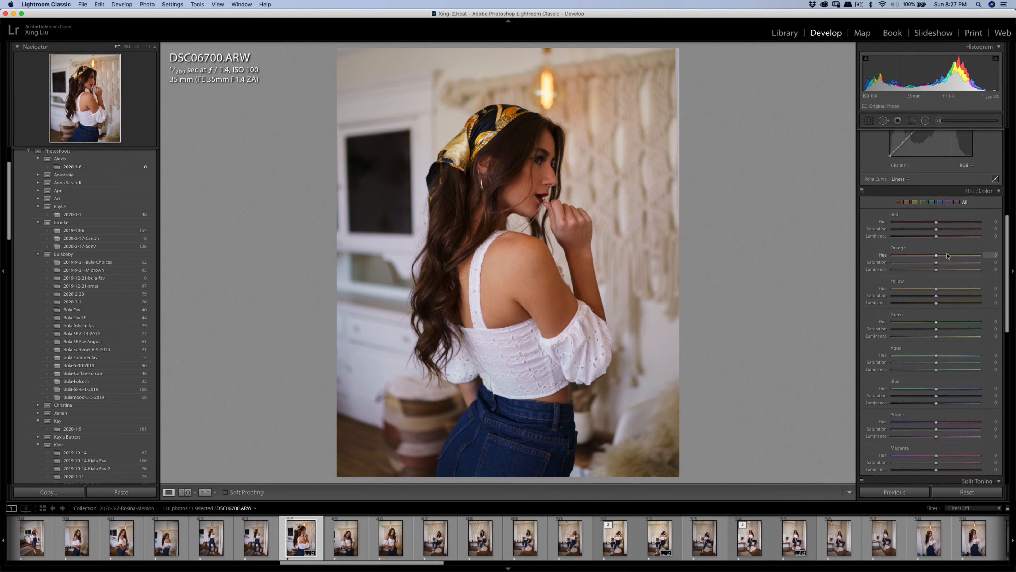
pyautogui.moveTo(937, 295)
pyautogui.mouseDown()
pyautogui.moveTo(903, 296)
pyautogui.moveTo(931, 298)
pyautogui.mouseUp()
# Lift the shadows on the woman's face and hand with the adjustment brush, using the Shadows effect at amount 14.
pyautogui.click(940, 120)
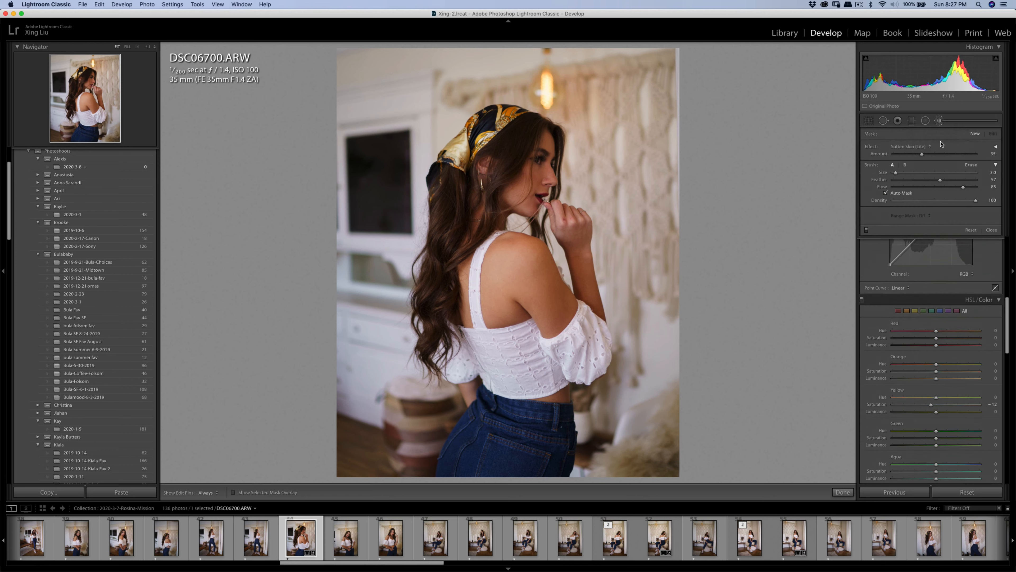
pyautogui.click(923, 147)
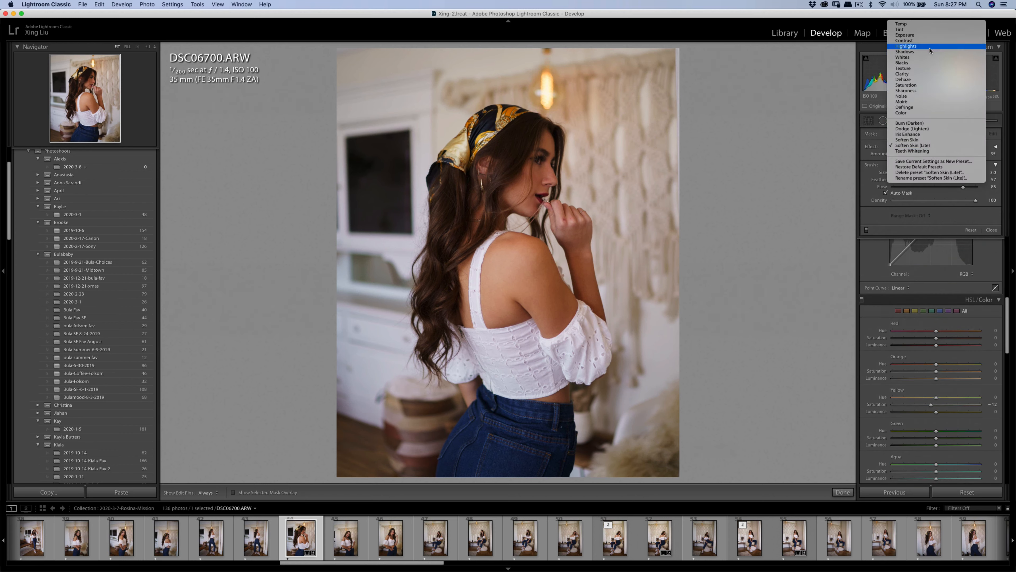
pyautogui.click(902, 56)
pyautogui.scroll(5, 535, 218)
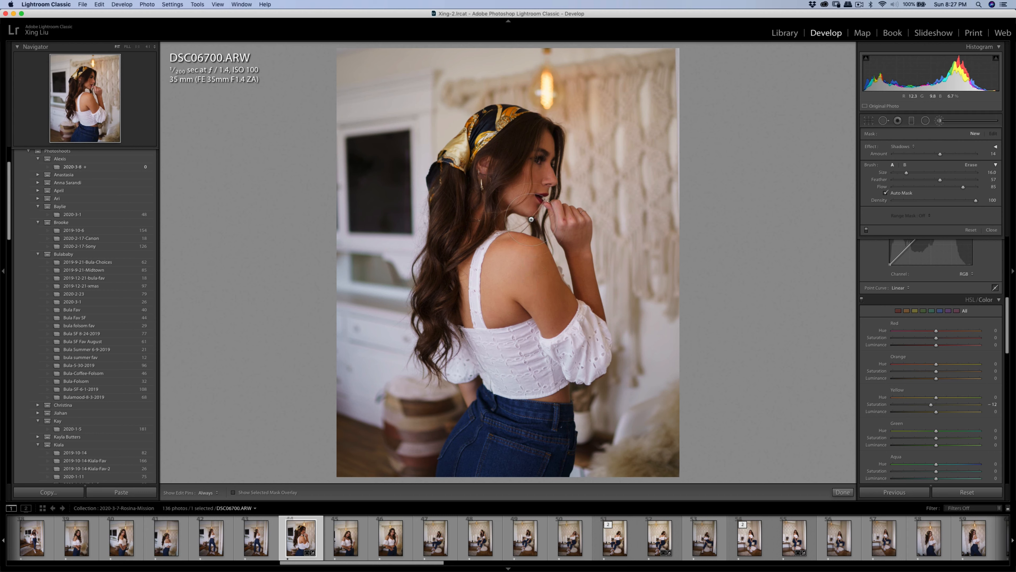
pyautogui.press('h')
pyautogui.scroll(-3, 536, 163)
pyautogui.moveTo(519, 200); pyautogui.dragTo(584, 233)
# Heal the blemish on the woman's knuckles with the Spot Removal tool.
pyautogui.press('q')
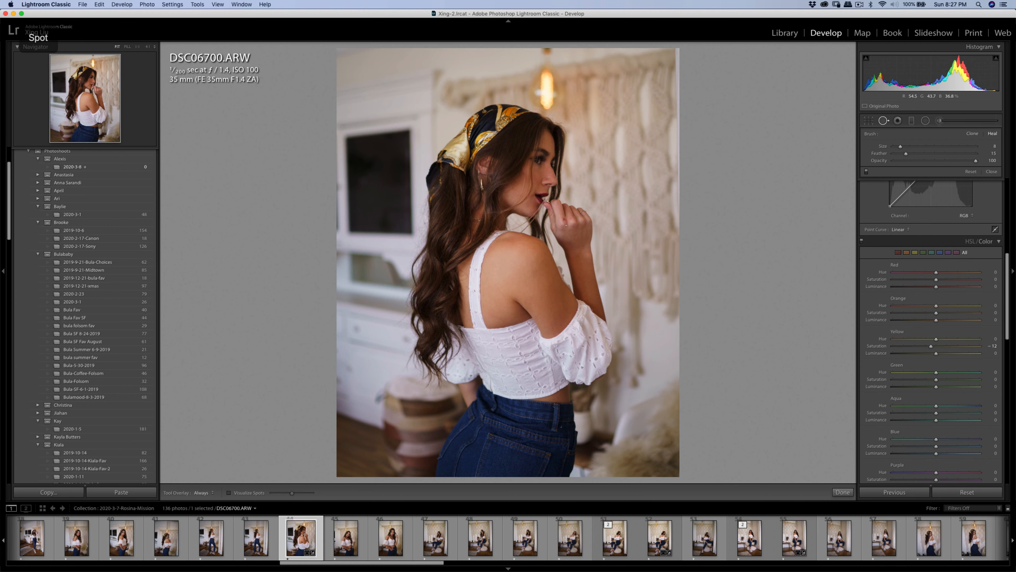
pyautogui.press('super+equal')
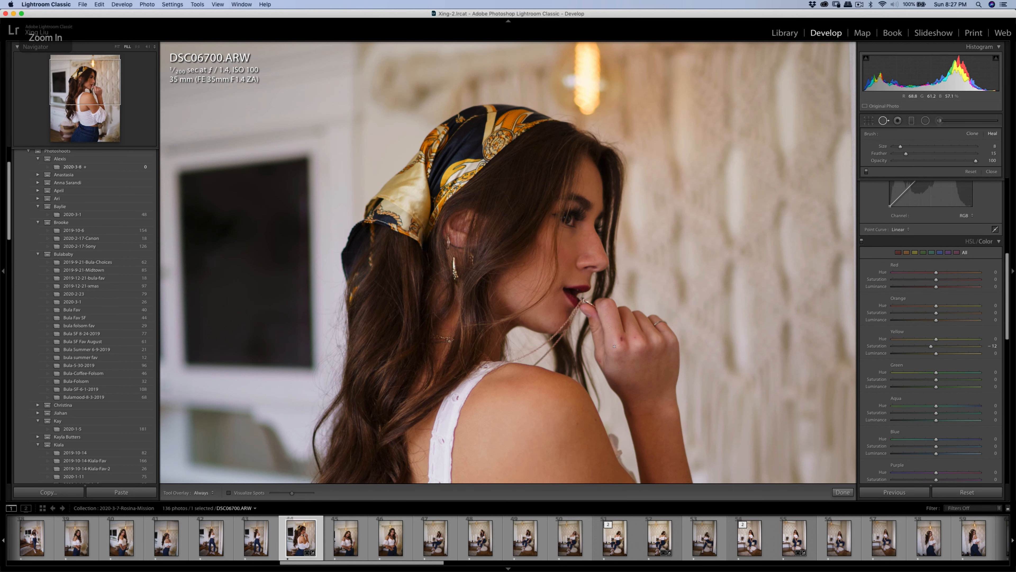
pyautogui.click(621, 339)
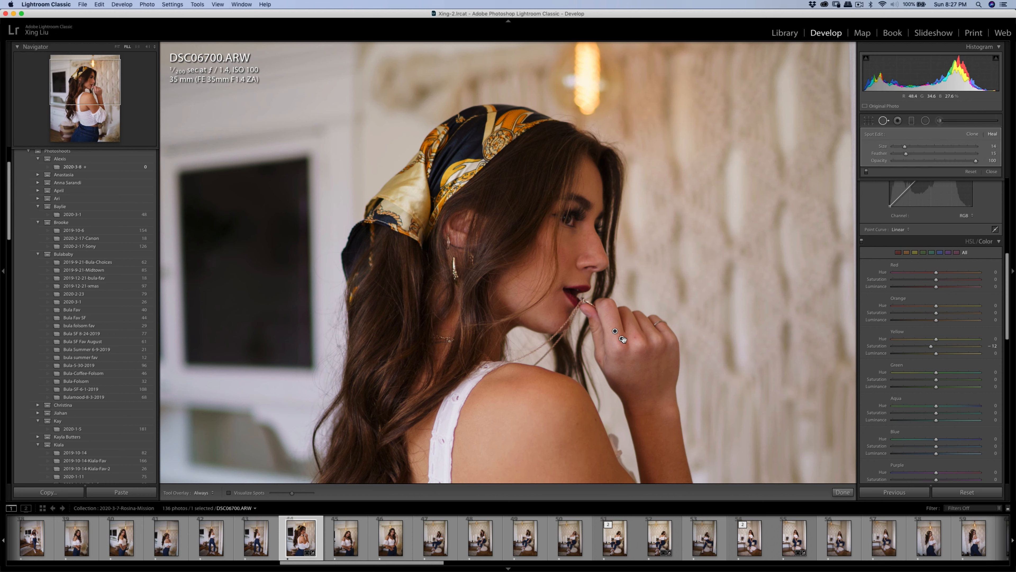
pyautogui.press('q')
# Soften the skin on the woman's knuckles with the adjustment brush, using the Soften Skin (Lite) effect.
pyautogui.press('k')
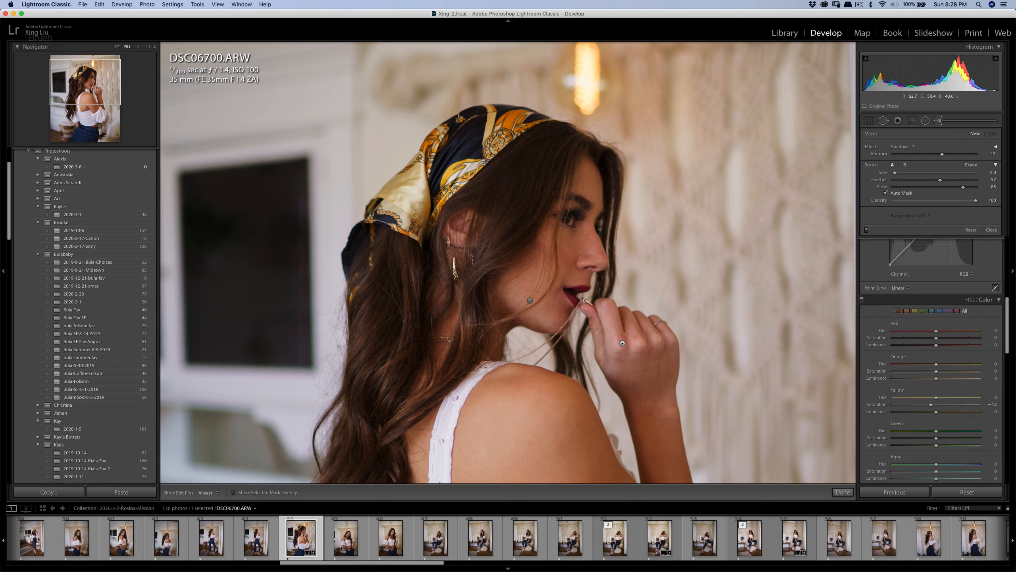
pyautogui.click(901, 149)
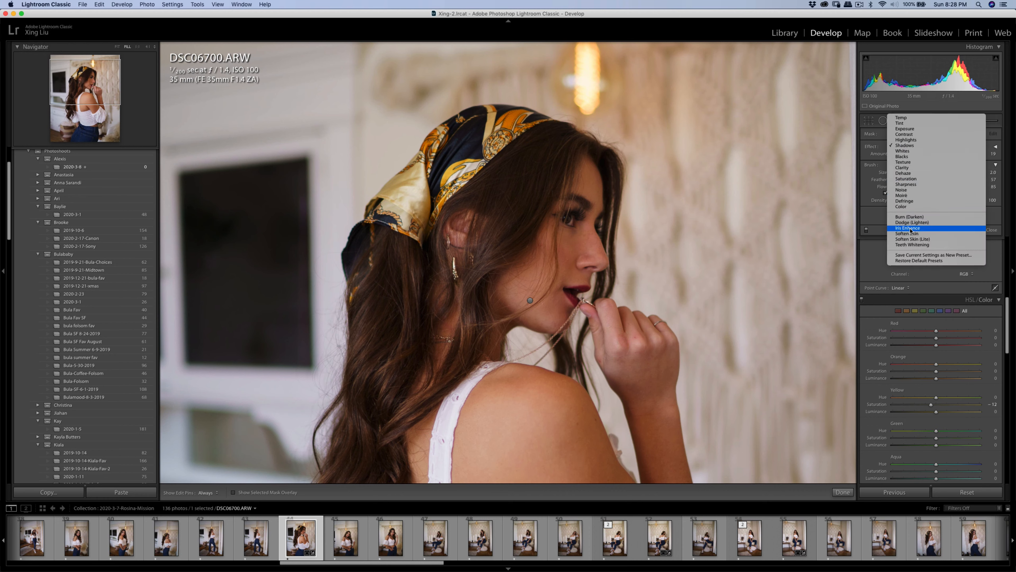
pyautogui.click(909, 241)
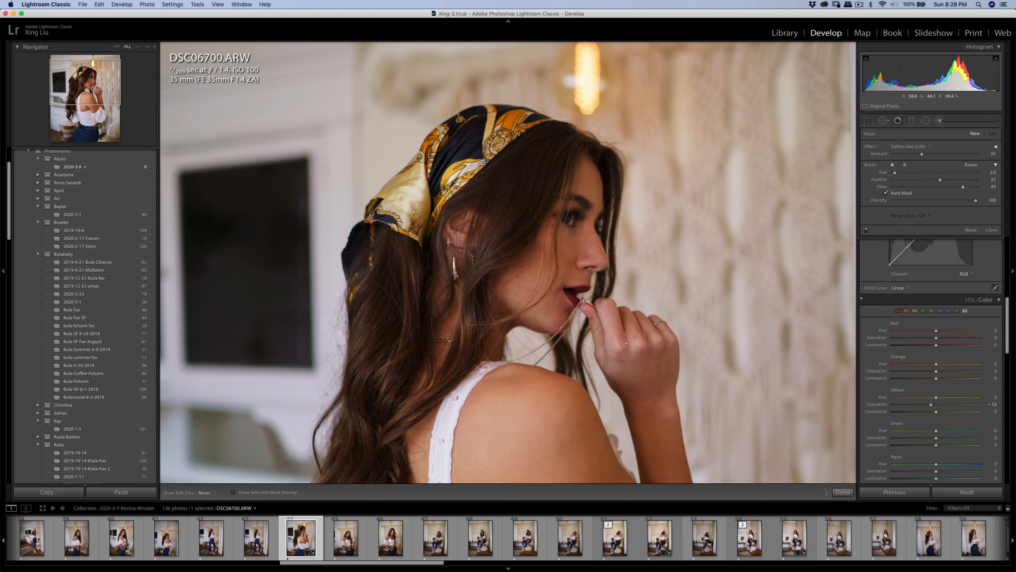
pyautogui.press('q')
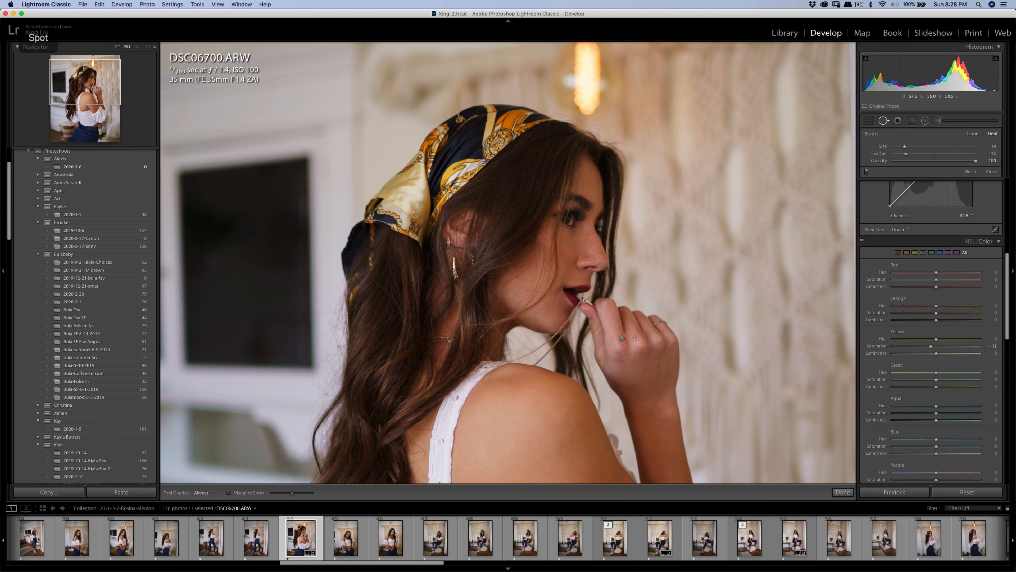
pyautogui.press('k')
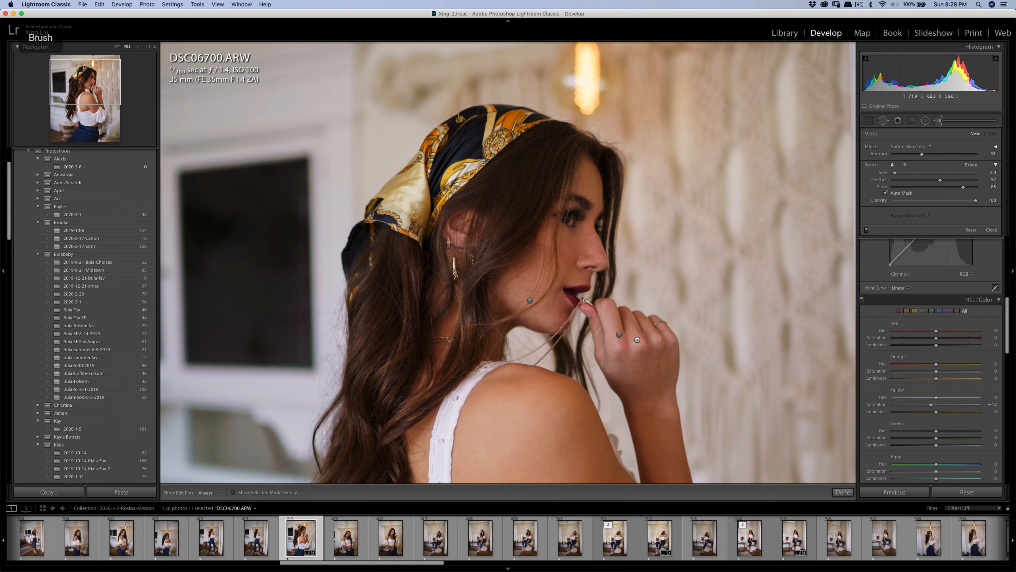
pyautogui.click(634, 335)
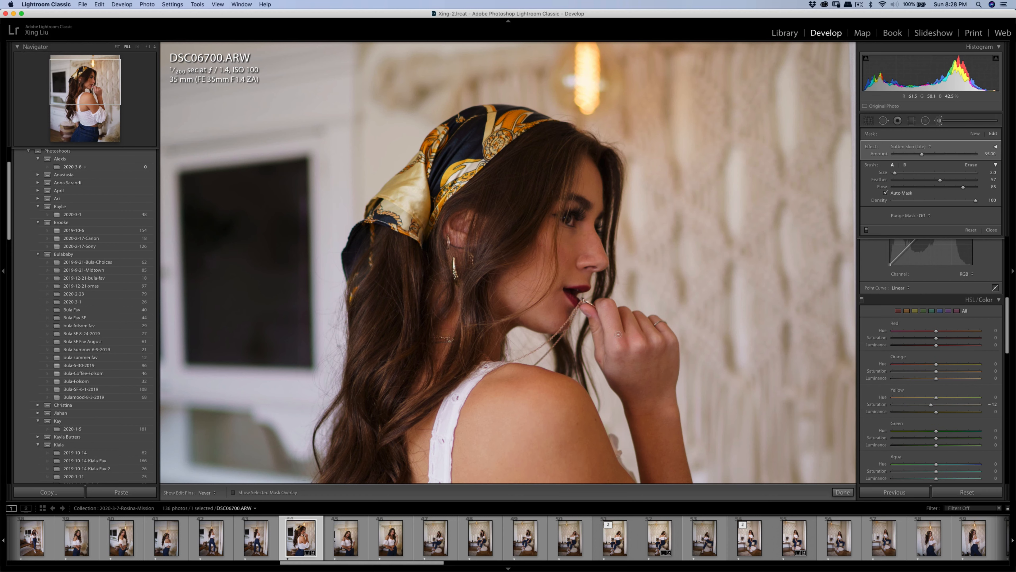
# Examine the woman's raised hand and wrist up close for remaining skin blemishes.
pyautogui.press('q')
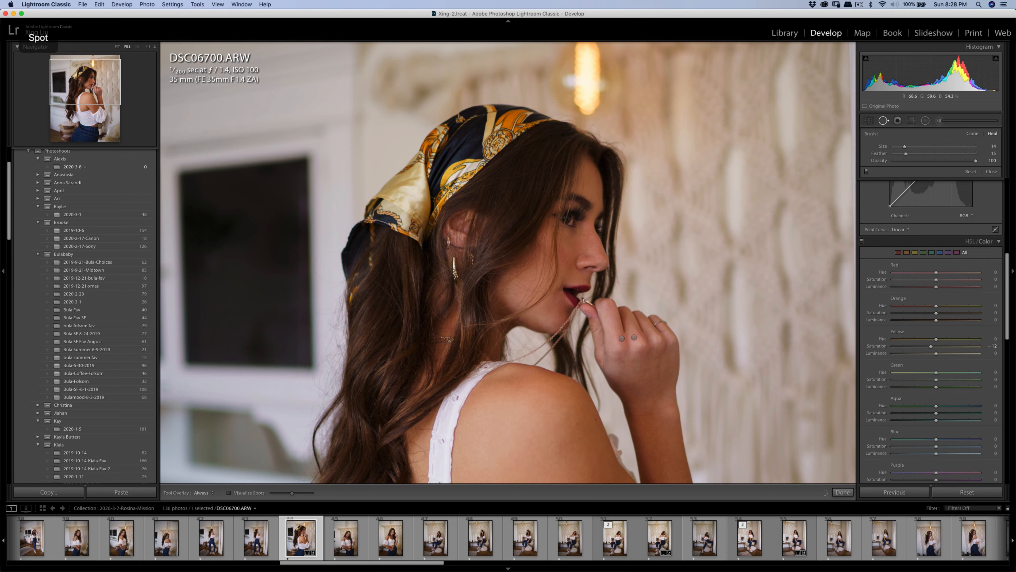
pyautogui.click(660, 391)
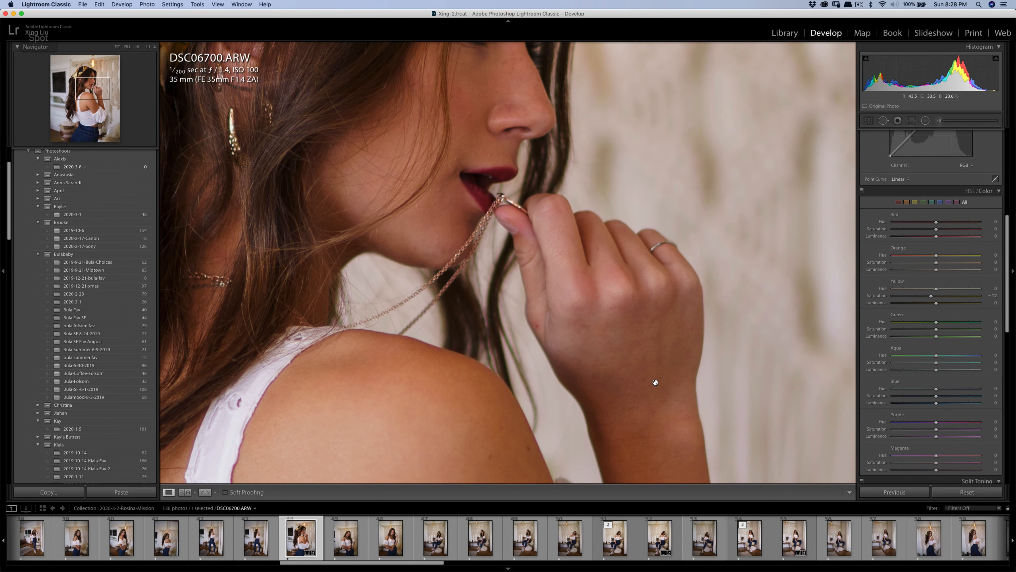
pyautogui.click(939, 120)
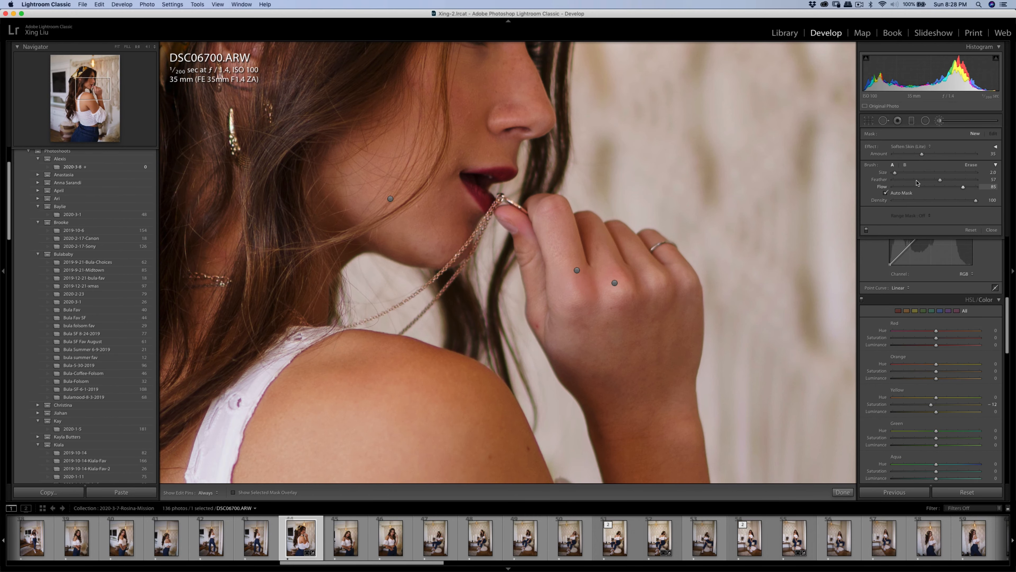
pyautogui.press('h')
pyautogui.press('q')
pyautogui.press('q')
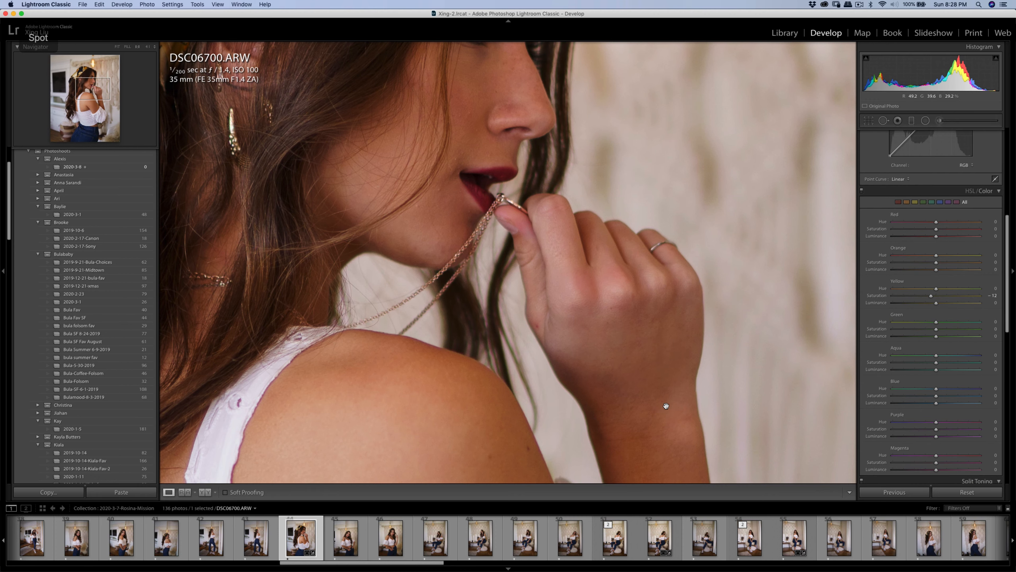
pyautogui.click(664, 407)
pyautogui.press('super+minus')
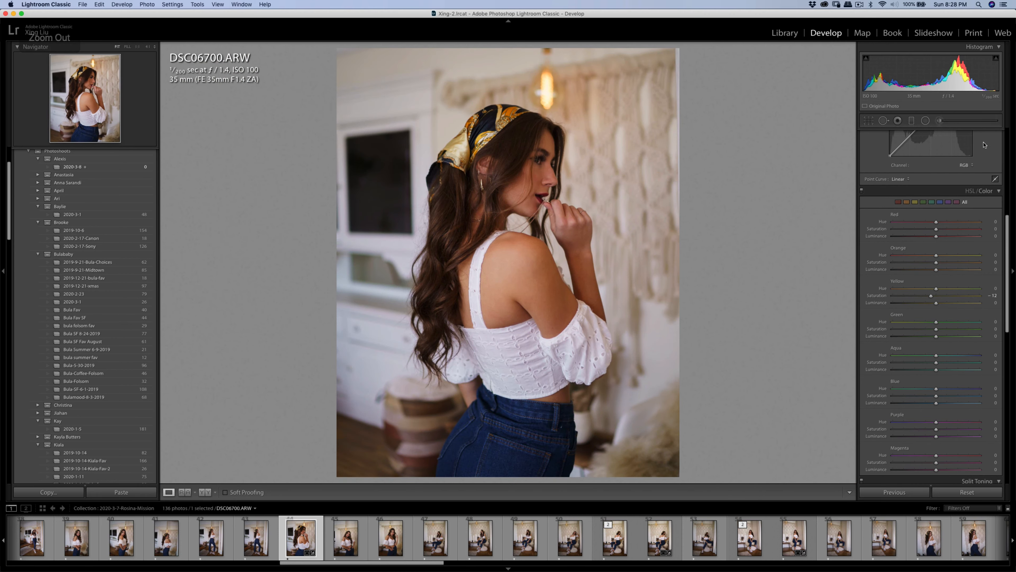
# Set contrast to +27 and exposure to +0.30, and refine the straightened crop around the woman.
pyautogui.scroll(10, 970, 218)
pyautogui.moveTo(940, 223); pyautogui.dragTo(936, 215)
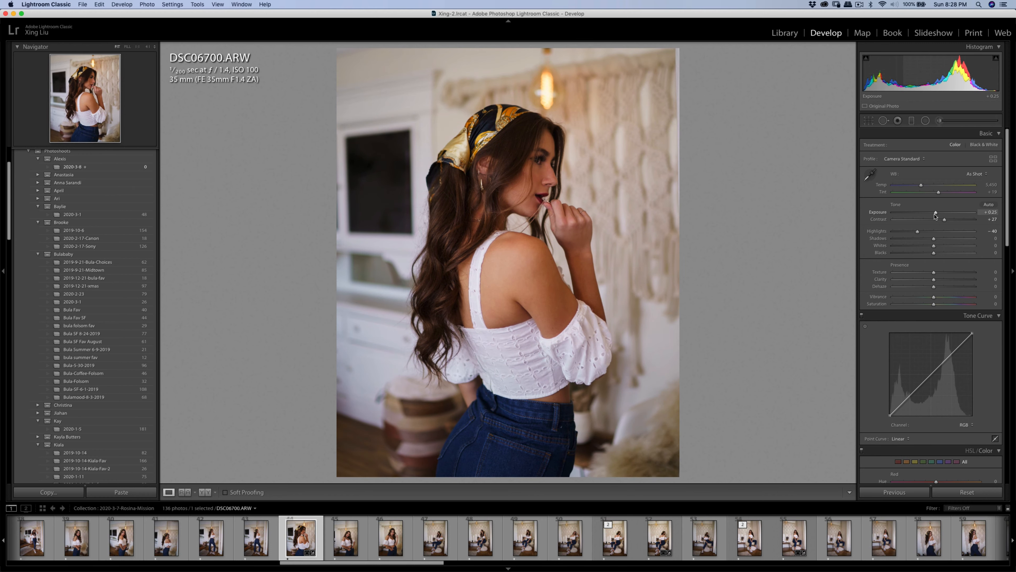
pyautogui.click(868, 121)
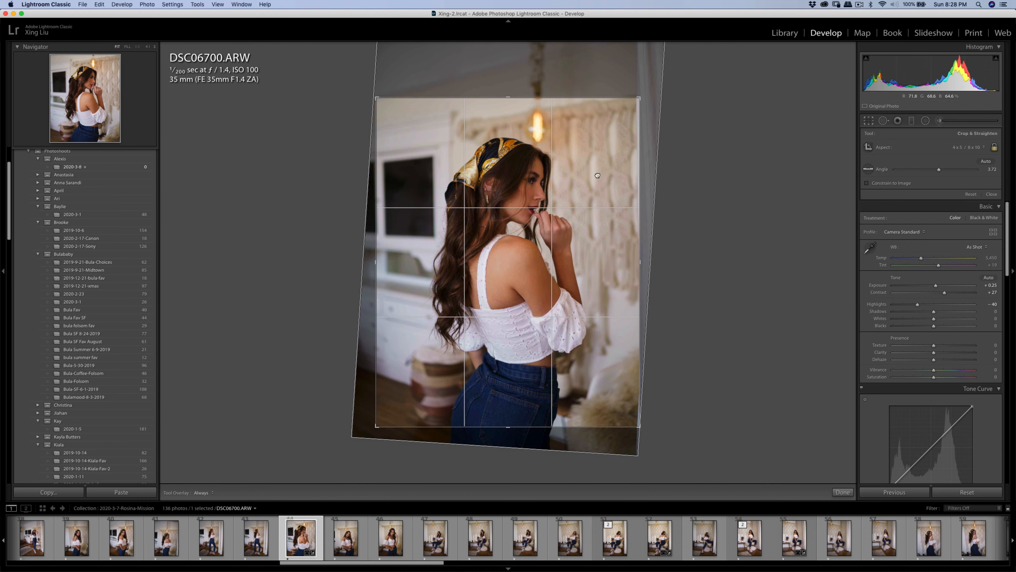
pyautogui.press('Return')
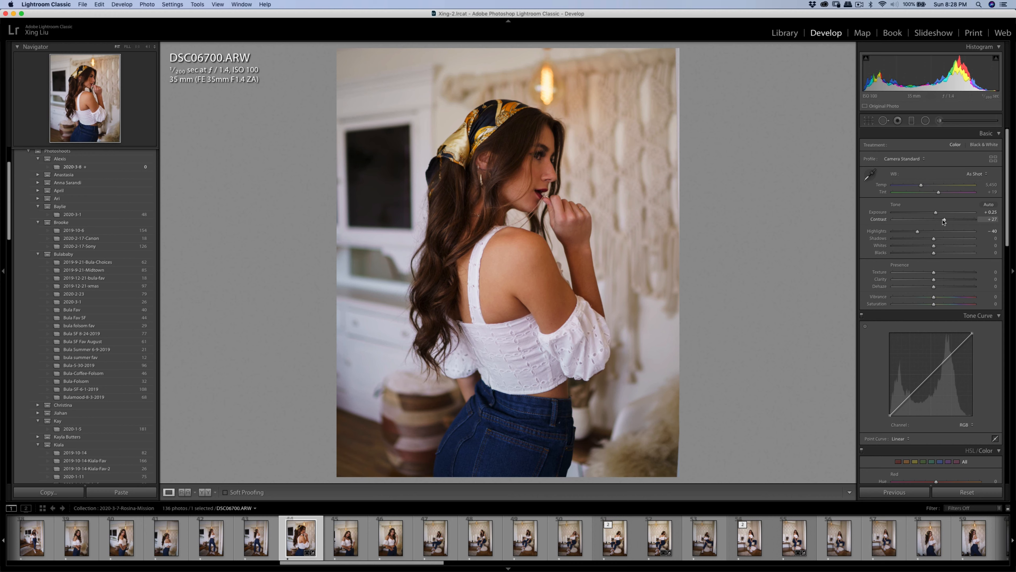
pyautogui.moveTo(935, 212); pyautogui.dragTo(936, 212)
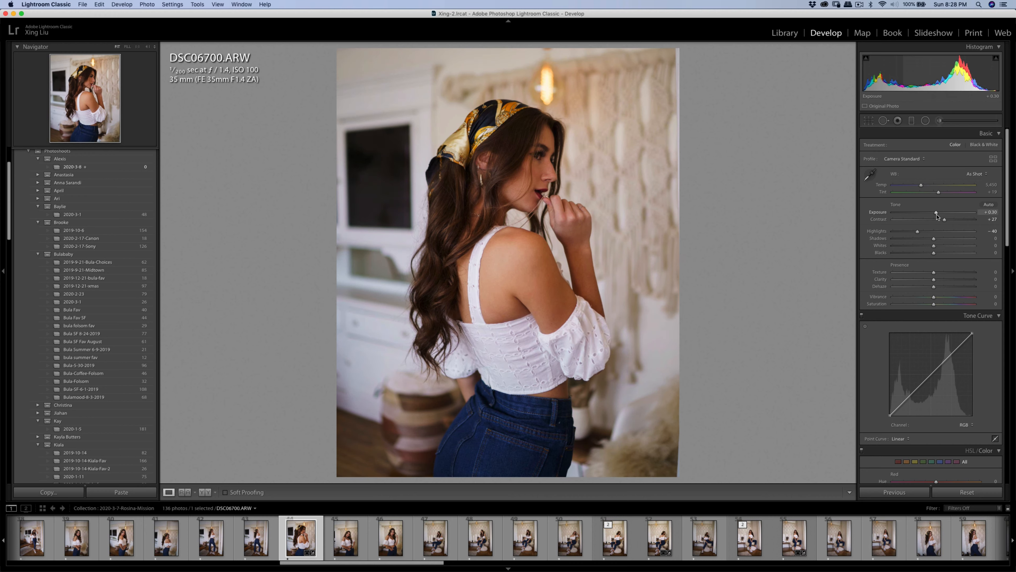
# Open an edit copy of DSC06700.ARW in Portraiture3 for skin smoothing.
pyautogui.rightClick(592, 217)
pyautogui.moveTo(687, 288)
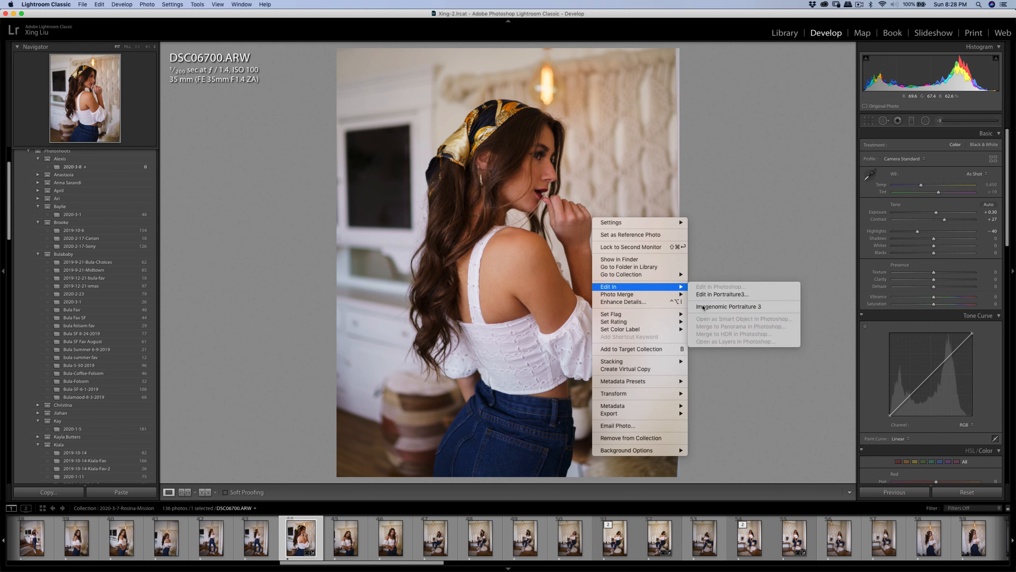
pyautogui.click(718, 294)
pyautogui.click(679, 265)
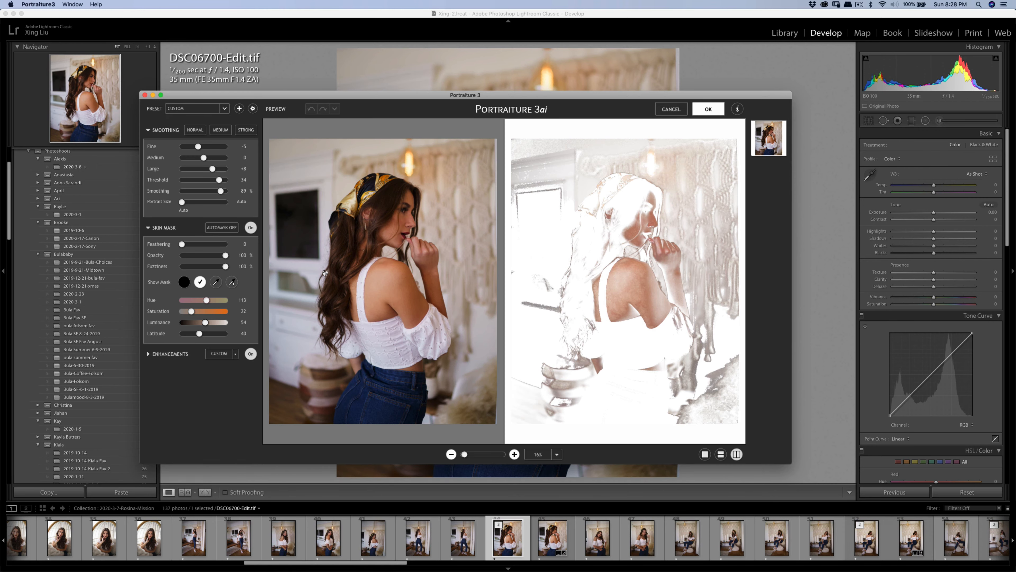
# Sample the woman's skin tone for the skin mask and apply the Portraiture smoothing.
pyautogui.click(216, 282)
pyautogui.click(328, 240)
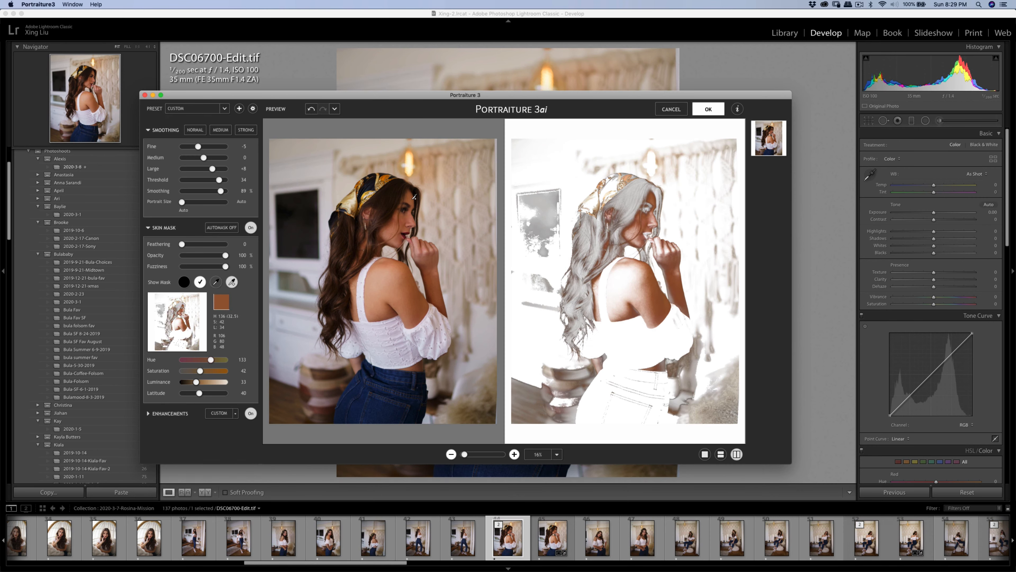
pyautogui.click(717, 114)
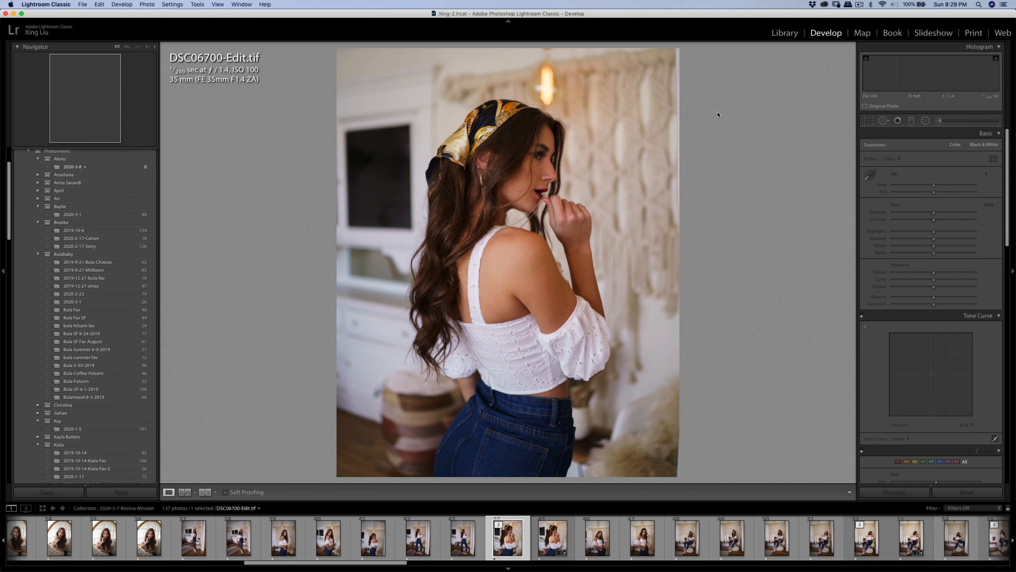
# Crop DSC06700-Edit.tif slightly inward from its corners at the Original aspect to trim the uneven borders.
pyautogui.click(869, 121)
pyautogui.moveTo(680, 48); pyautogui.dragTo(675, 54)
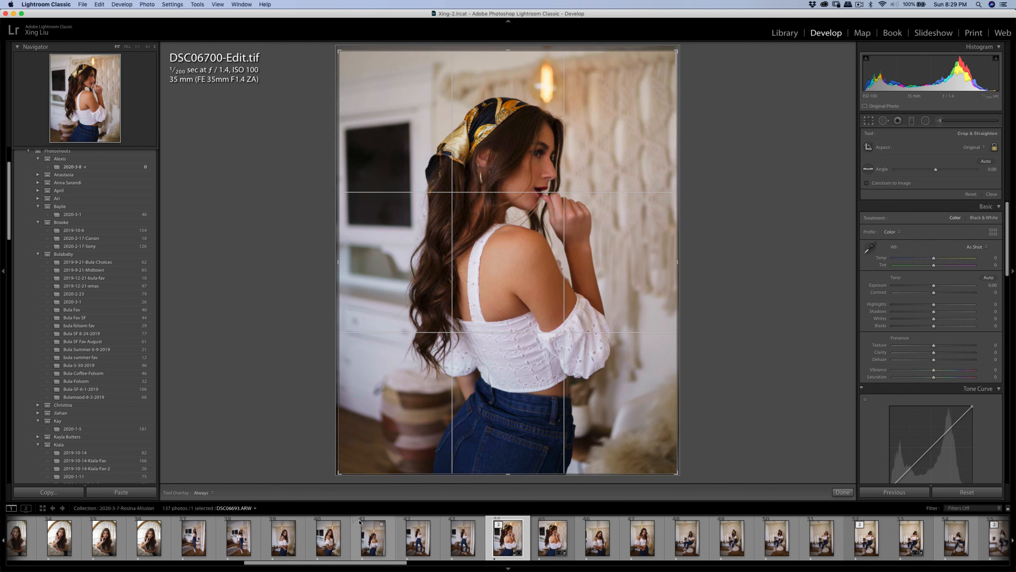
pyautogui.moveTo(339, 474); pyautogui.dragTo(341, 471)
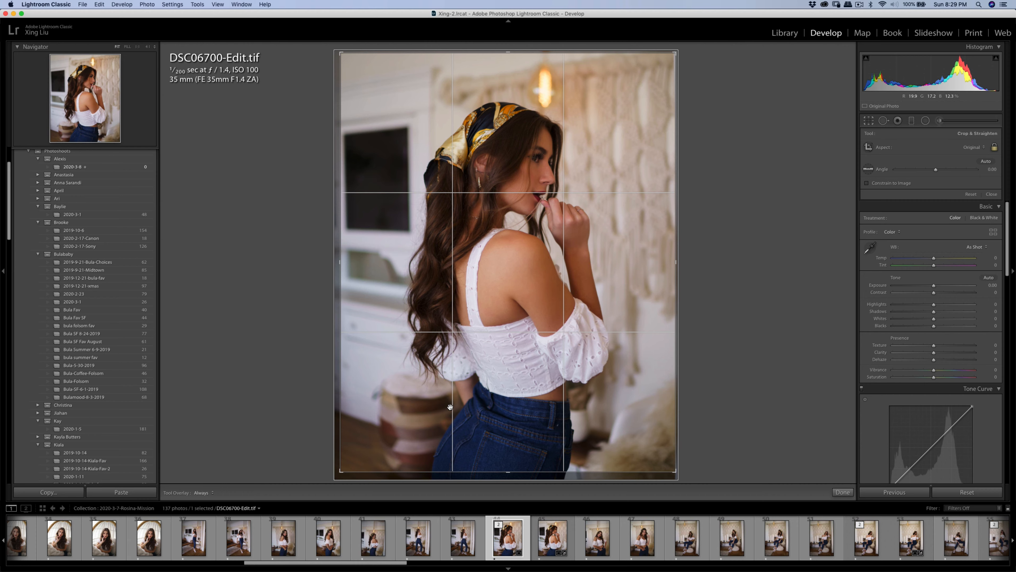
pyautogui.press('Return')
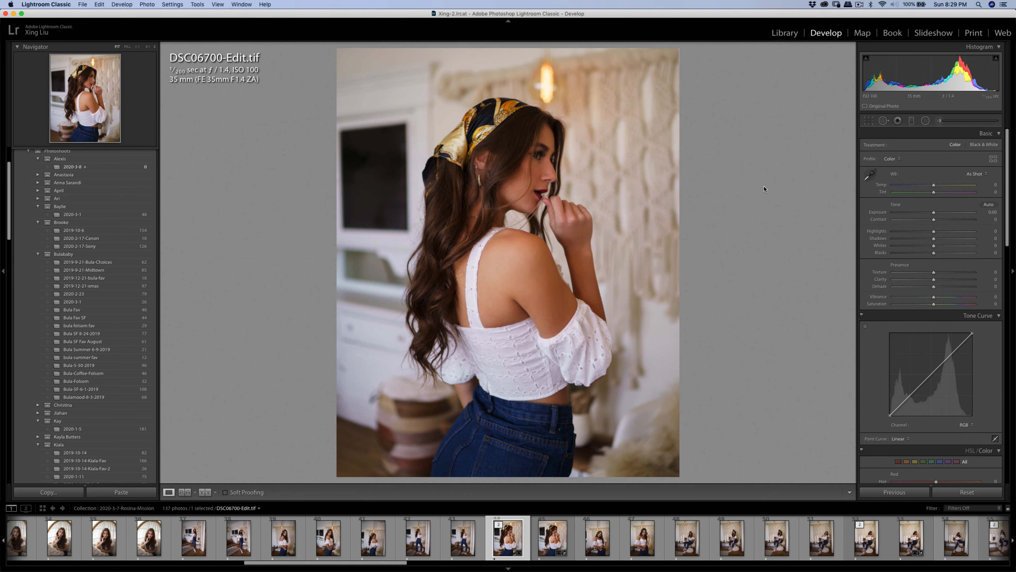
# Lift the shadows on the woman's face and neck with the adjustment brush, using the Shadows effect.
pyautogui.click(940, 121)
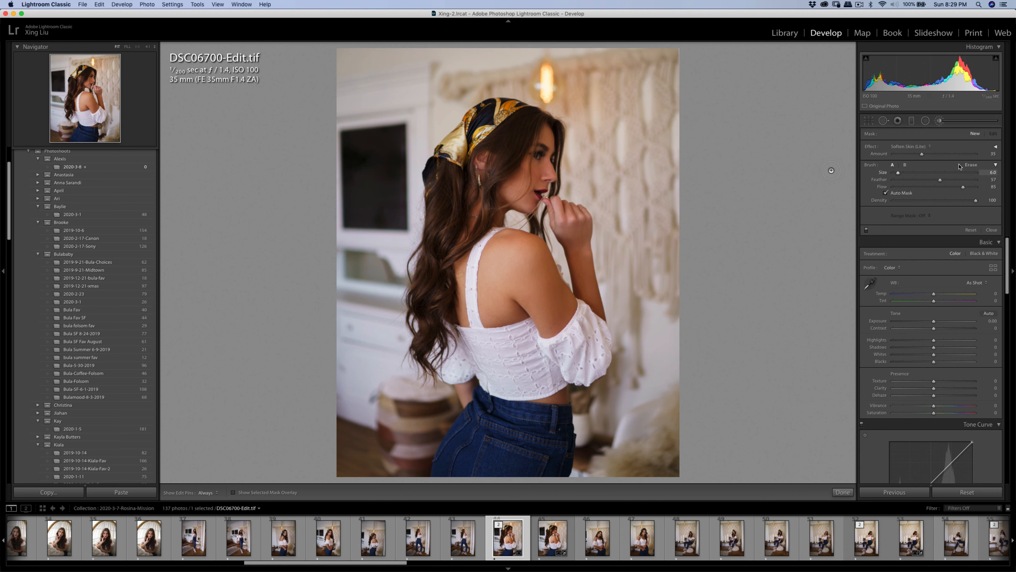
pyautogui.click(924, 146)
pyautogui.click(928, 52)
pyautogui.moveTo(532, 195)
pyautogui.mouseDown()
pyautogui.moveTo(527, 161)
pyautogui.moveTo(481, 228)
pyautogui.mouseUp()
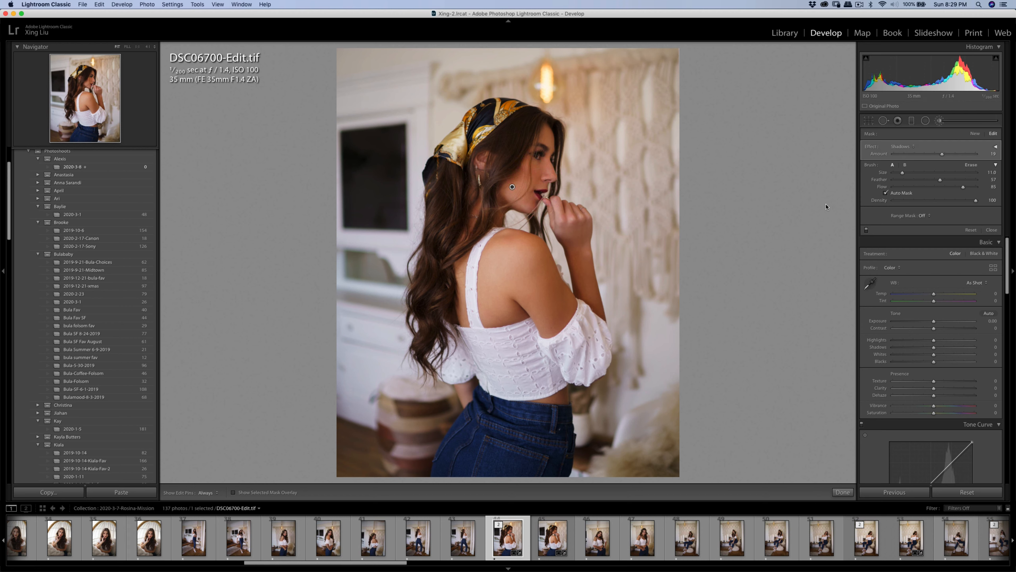
pyautogui.press('h')
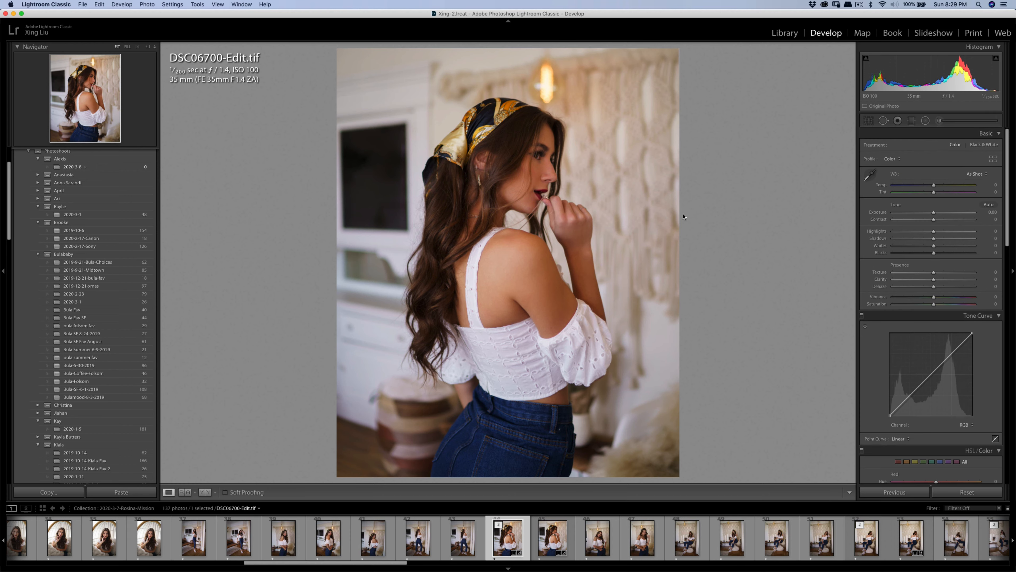
# Export the finished DSC06700-Edit.tif.
pyautogui.press('k')
pyautogui.press('super+shift+e')
pyautogui.click(645, 311)
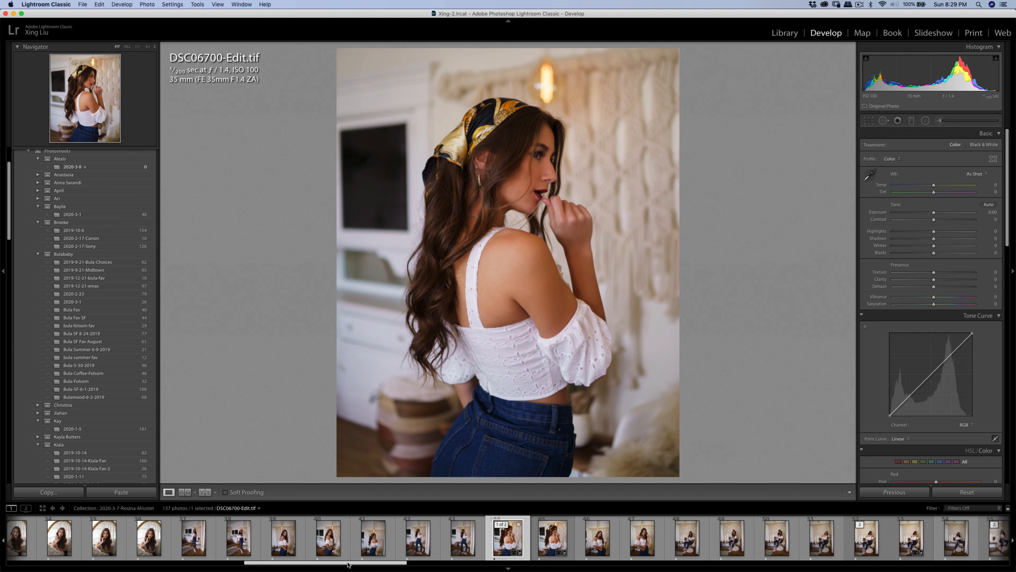
# Open DSC07171.ARW, the photo of the woman in the red dress, for developing.
pyautogui.moveTo(353, 563); pyautogui.dragTo(699, 570)
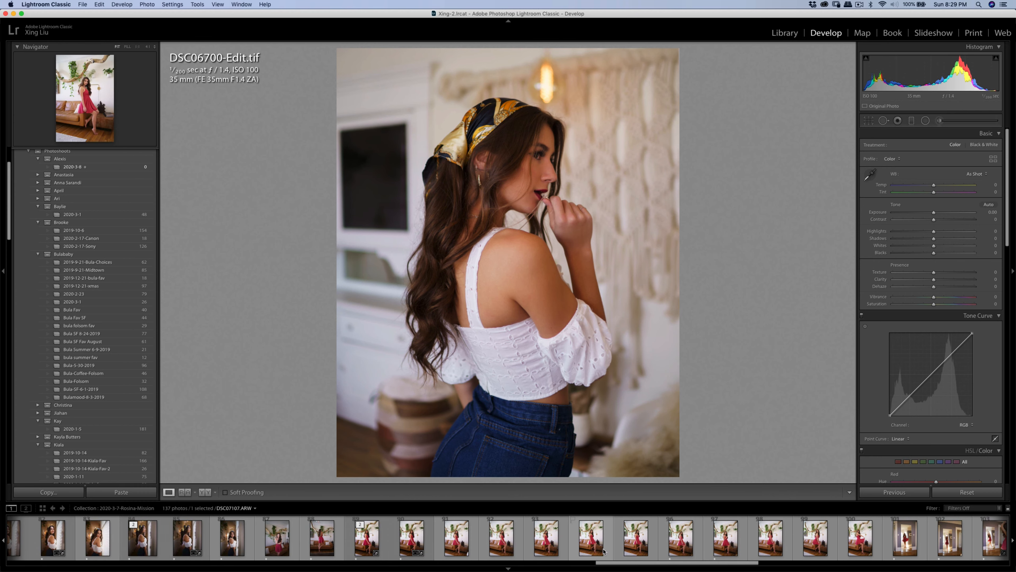
pyautogui.scroll(-5, 605, 550)
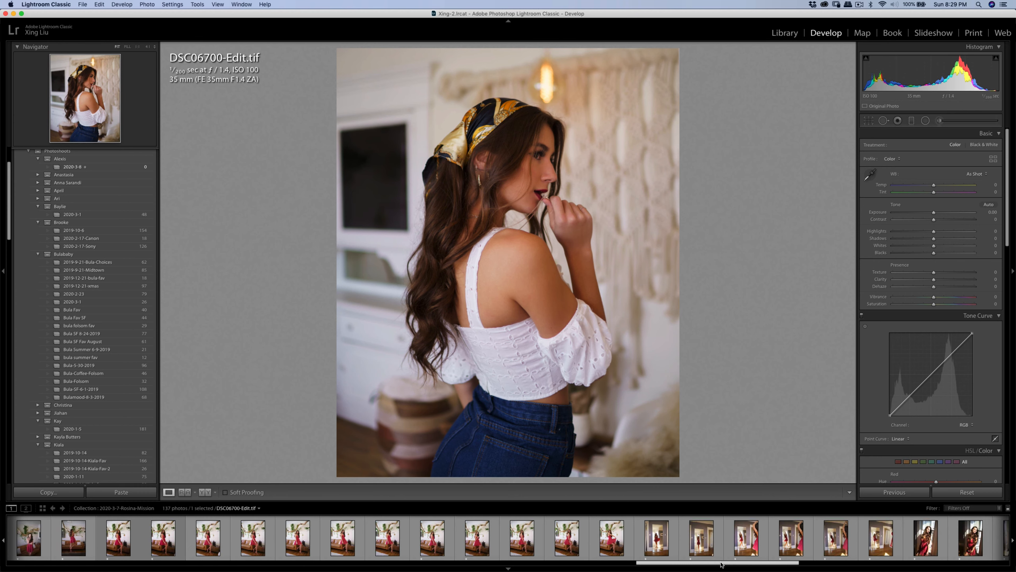
pyautogui.click(609, 547)
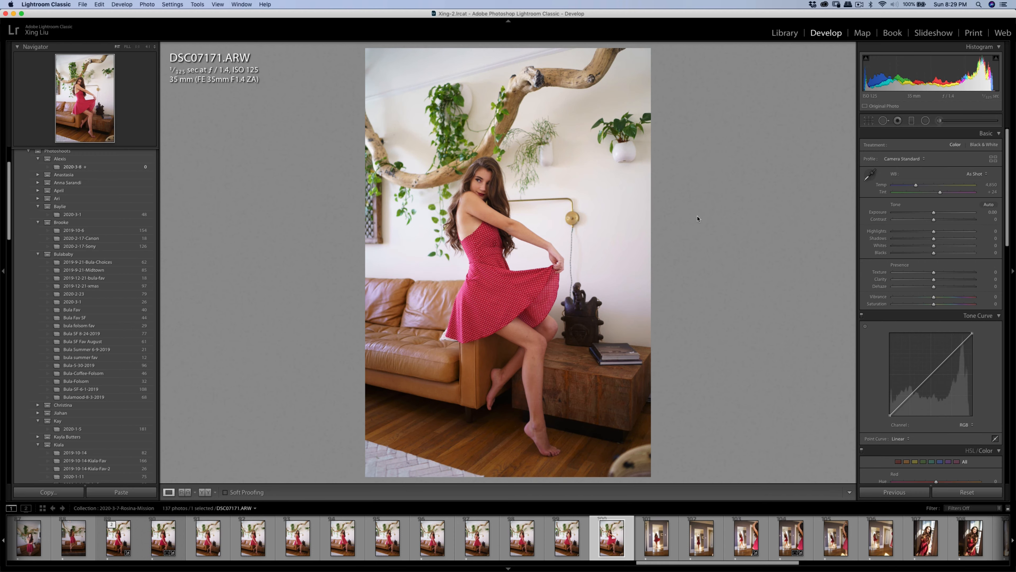
# Heal the blemish on the woman's front shin with the spot removal tool.
pyautogui.click(536, 361)
pyautogui.press('q')
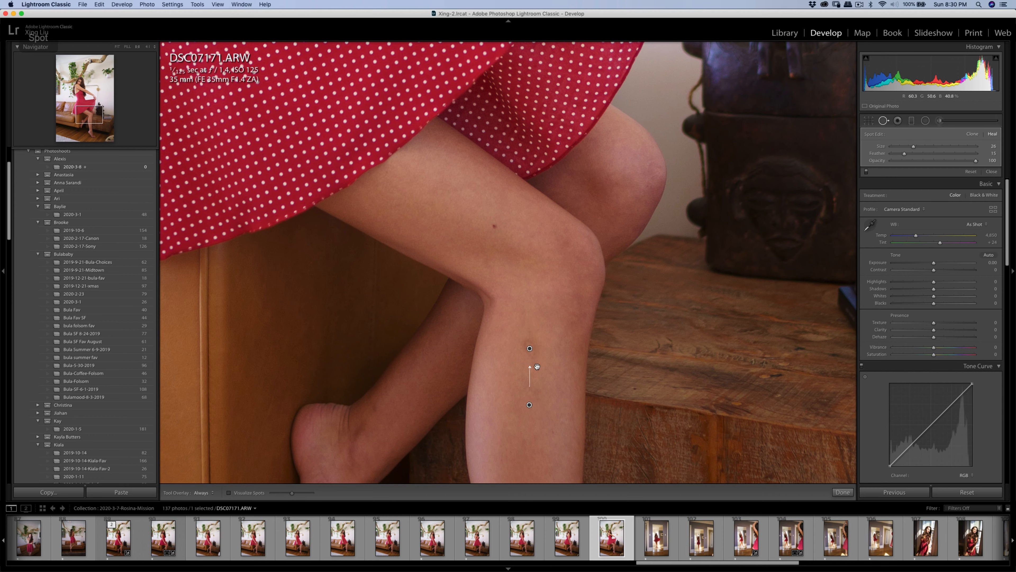
# Smooth the skin on the woman's legs with the adjustment brush, using the Soften Skin (Lite) effect.
pyautogui.press('k')
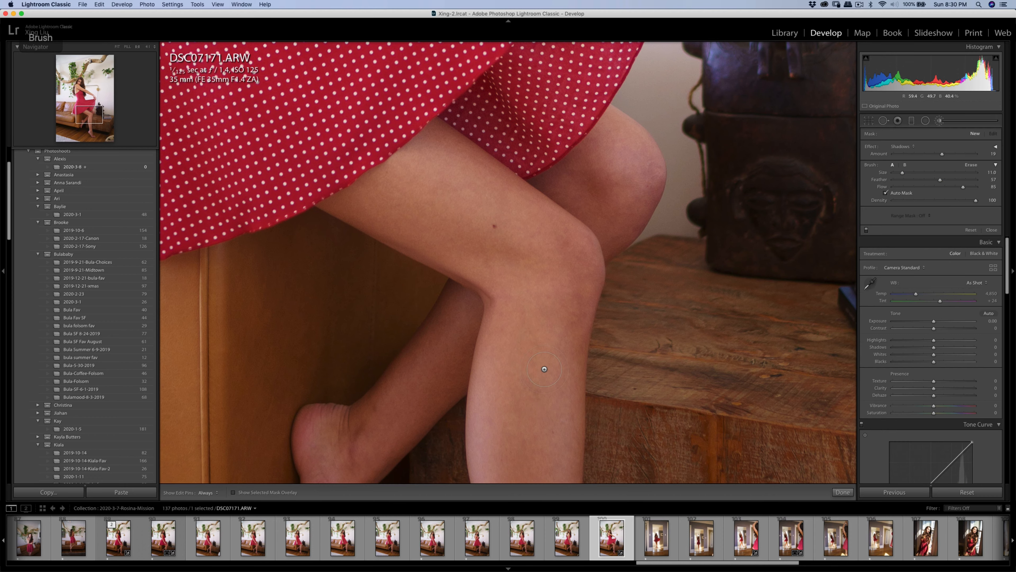
pyautogui.press('cmd+minus')
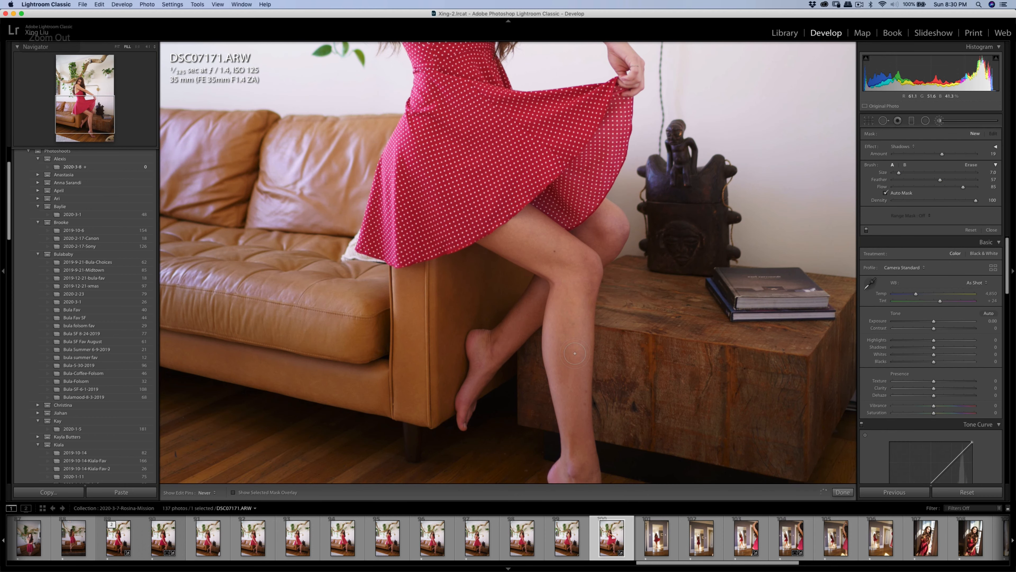
pyautogui.click(575, 287)
pyautogui.click(911, 145)
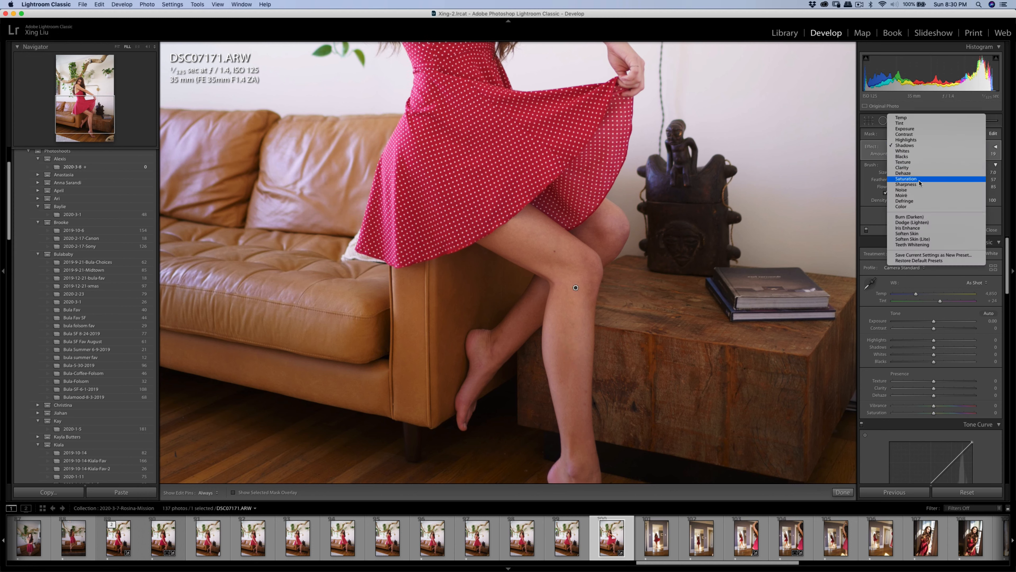
pyautogui.click(920, 242)
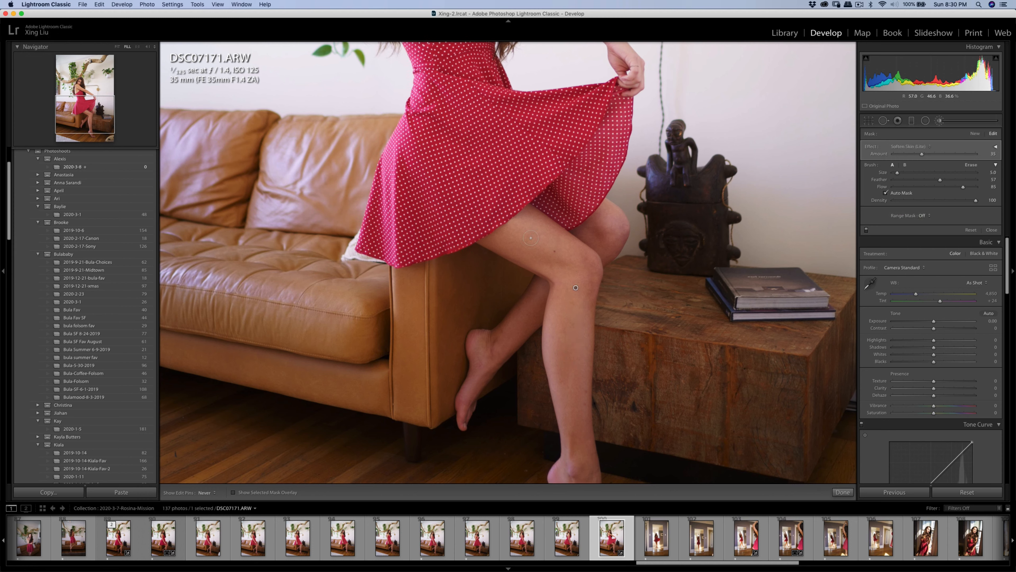
pyautogui.press('h')
pyautogui.press('h')
pyautogui.press('super+minus')
pyautogui.press('h')
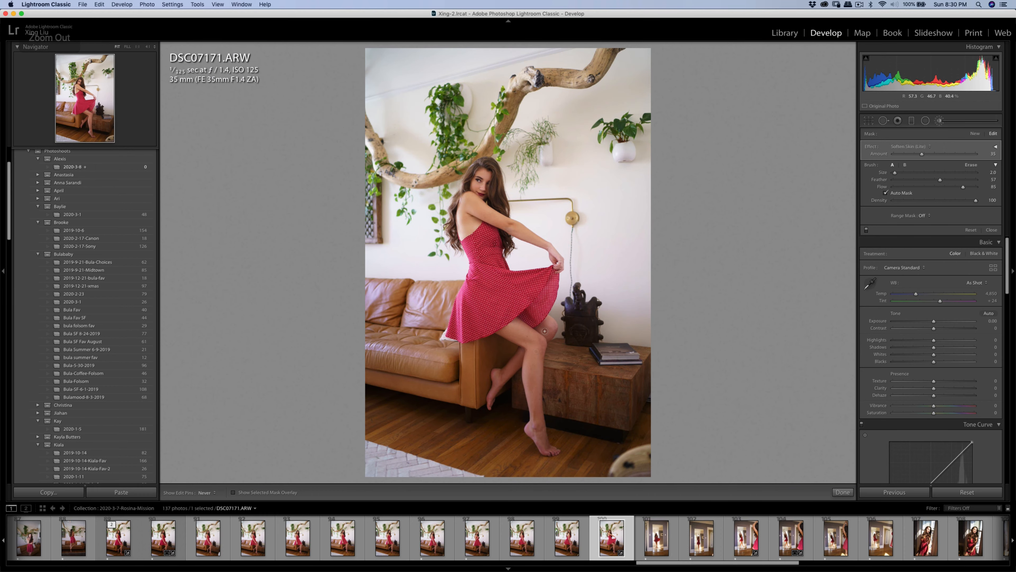
pyautogui.press('h')
pyautogui.press(']')
pyautogui.press('h')
# Smooth the skin on the woman's forehead and cheeks with a new Soften Skin (Lite) brush adjustment.
pyautogui.press('q')
pyautogui.press('q')
pyautogui.click(482, 185)
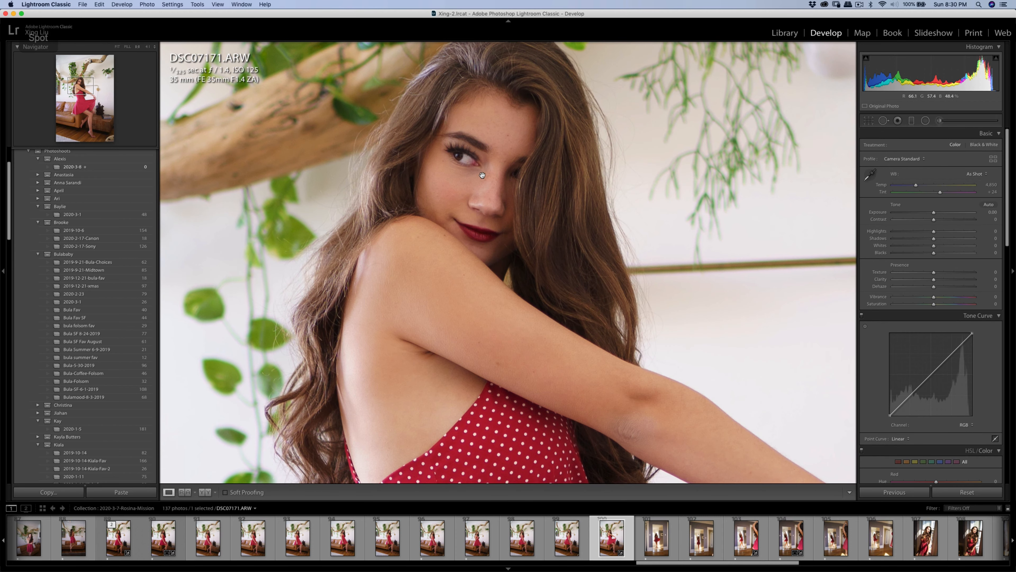
pyautogui.moveTo(482, 174); pyautogui.dragTo(503, 221)
pyautogui.press('k')
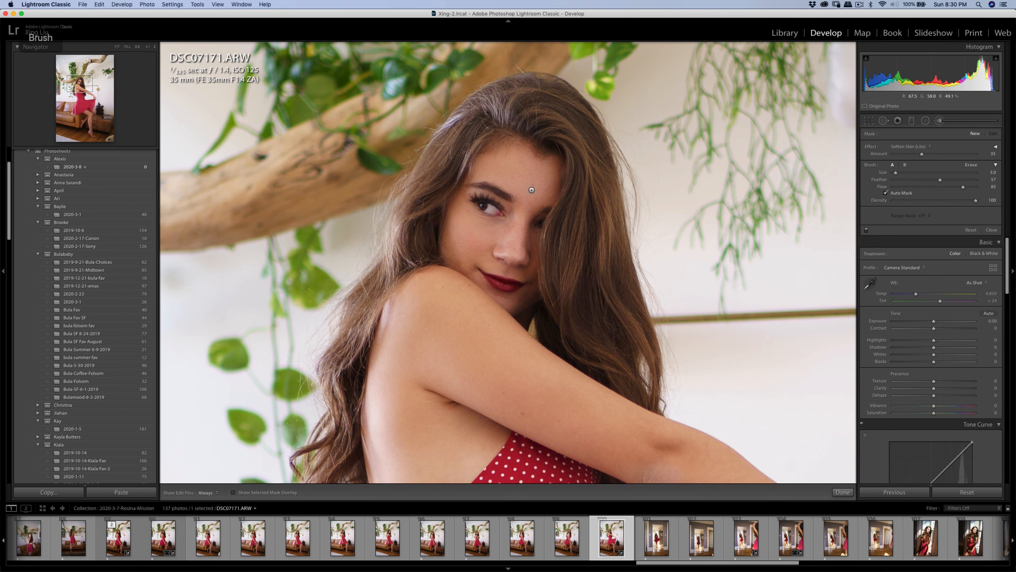
pyautogui.press('h')
pyautogui.press(']')
pyautogui.press(']')
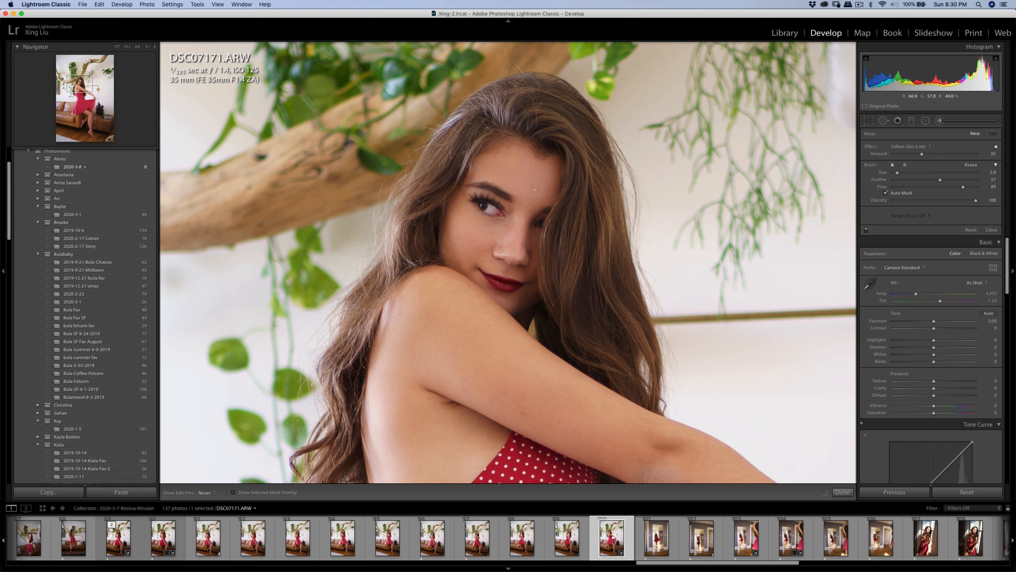
pyautogui.moveTo(535, 190); pyautogui.dragTo(507, 226)
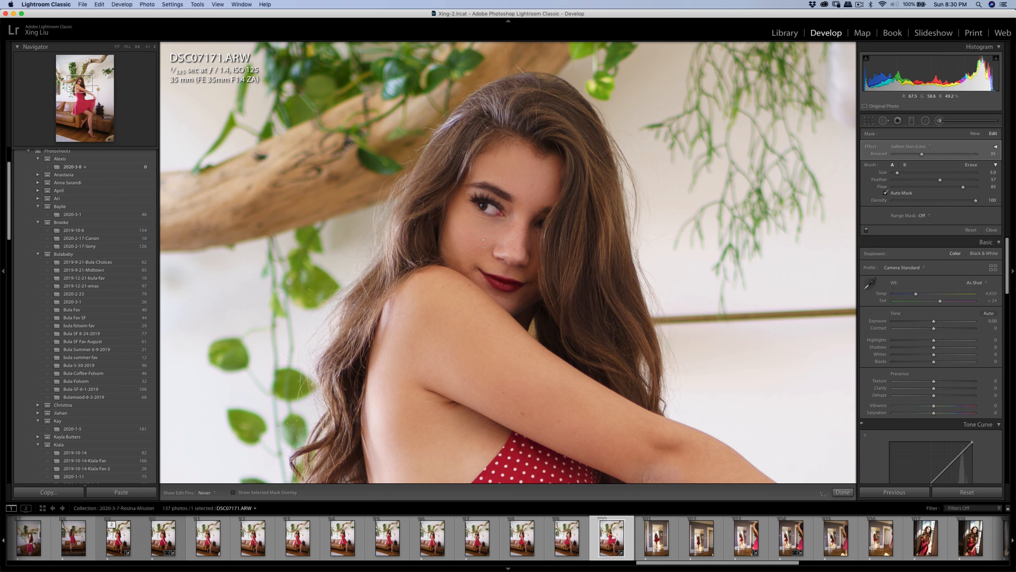
pyautogui.press('h')
pyautogui.press('[')
pyautogui.press('[')
pyautogui.press('q')
pyautogui.press('q')
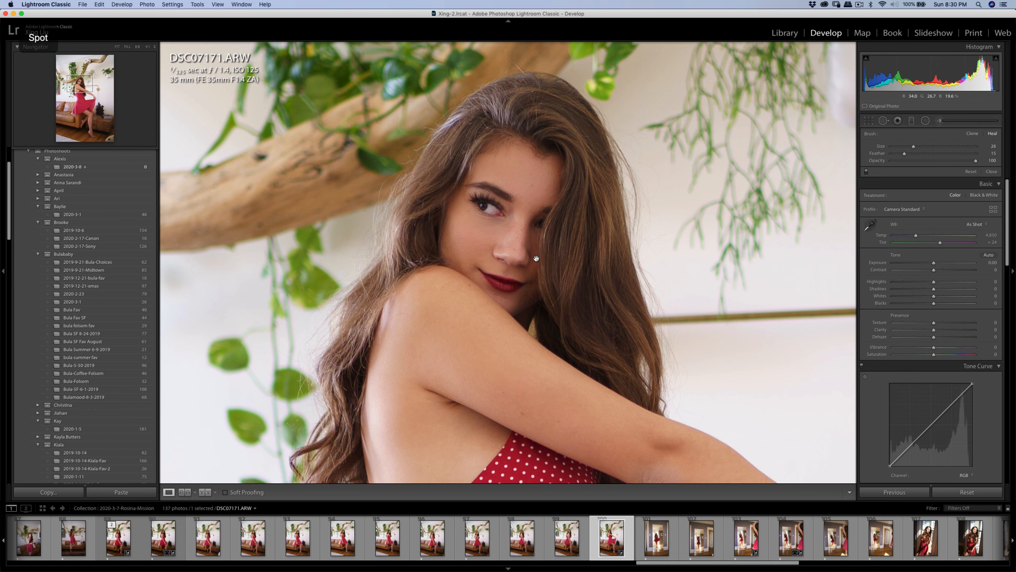
pyautogui.click(537, 267)
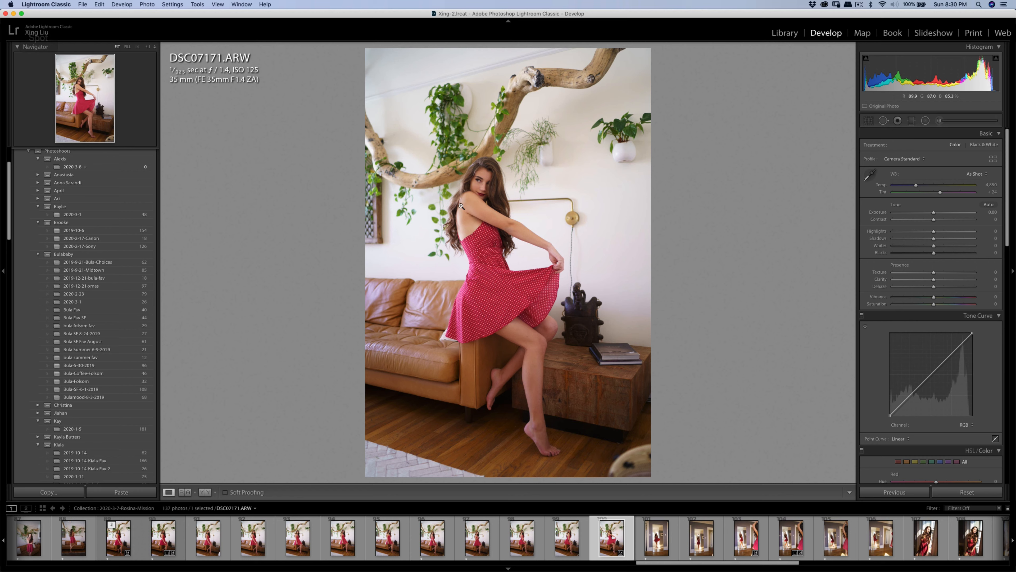
# Reduce the highlights to -18, raise the contrast and lower the exposure very slightly.
pyautogui.moveTo(933, 231)
pyautogui.mouseDown()
pyautogui.moveTo(919, 231)
pyautogui.moveTo(942, 219)
pyautogui.moveTo(933, 216)
pyautogui.mouseUp()
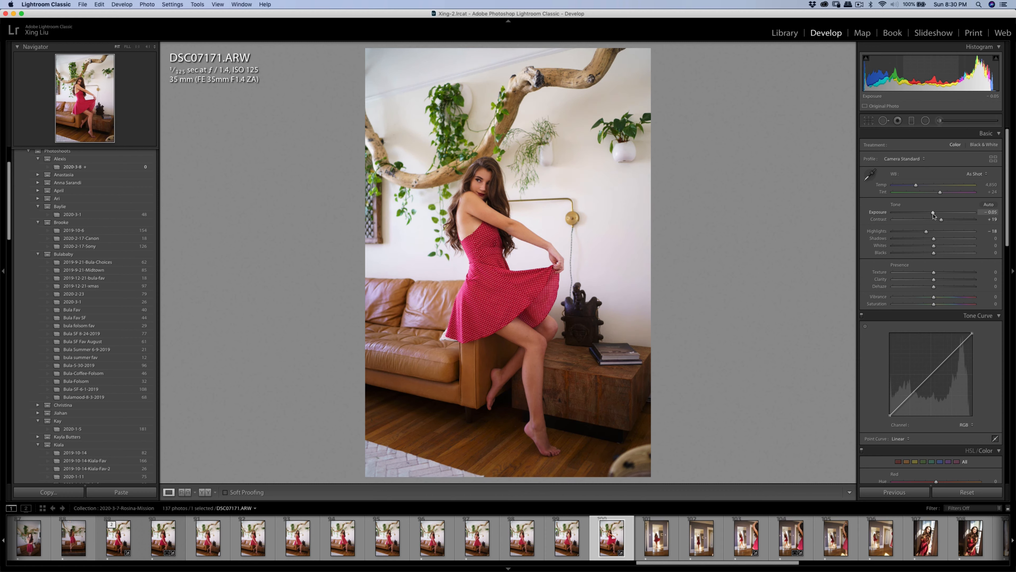
# Mute the plants by setting the green hue to +17, saturation to -67 and luminance to -20.
pyautogui.scroll(-10, 933, 240)
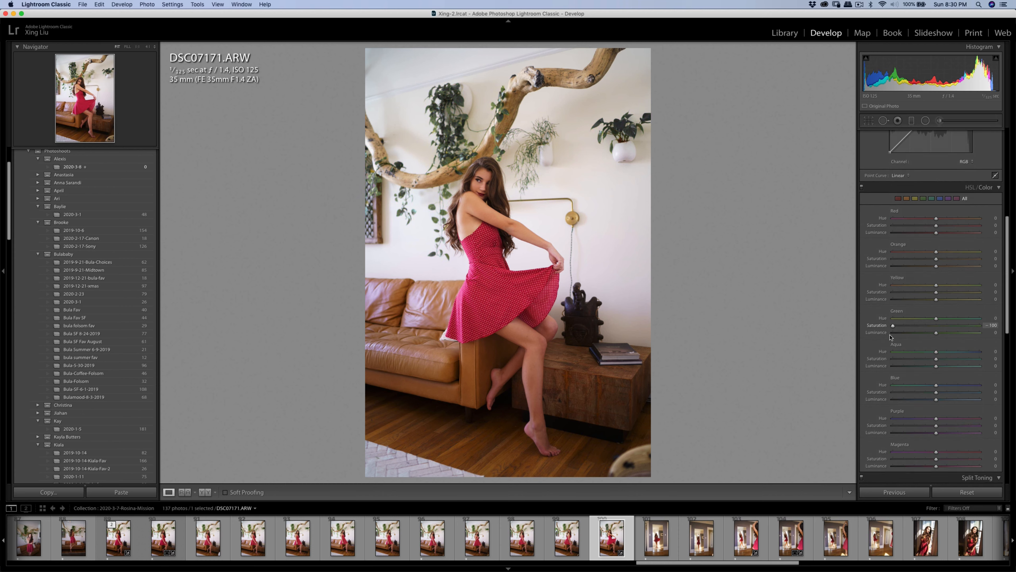
pyautogui.moveTo(913, 340); pyautogui.dragTo(913, 339)
pyautogui.moveTo(912, 325); pyautogui.dragTo(908, 325)
# Straighten the photo to an angle of 0.14 at the Original aspect.
pyautogui.click(869, 121)
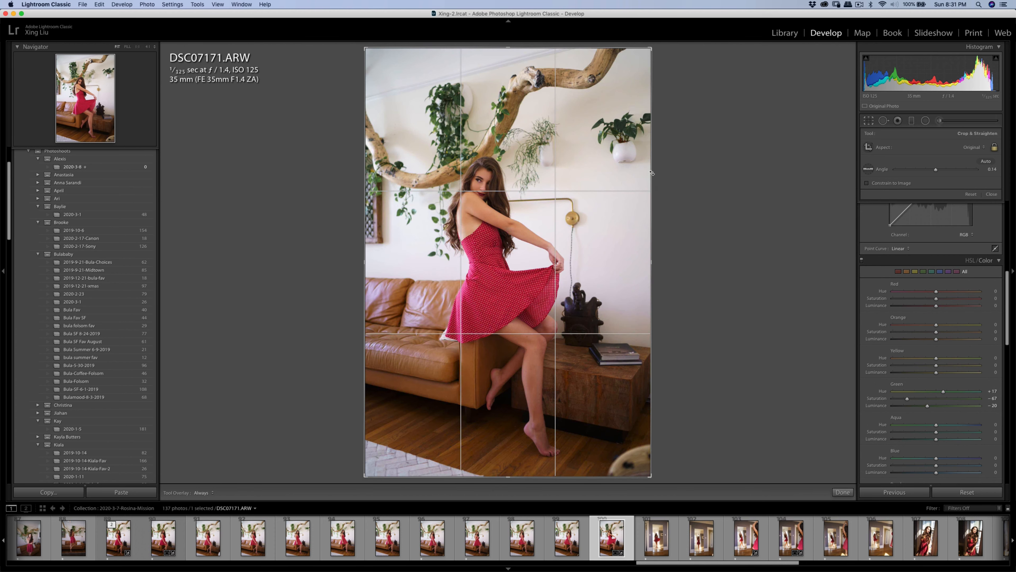
pyautogui.press('r')
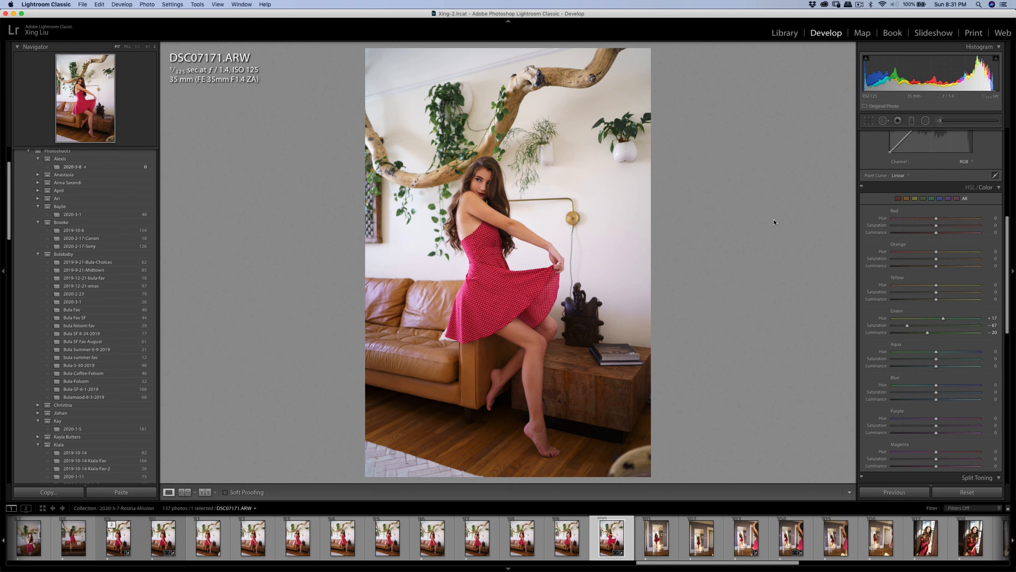
# Lift the shadows around the woman's face and neck with the adjustment brush, using the Shadows effect at amount 14.
pyautogui.click(939, 121)
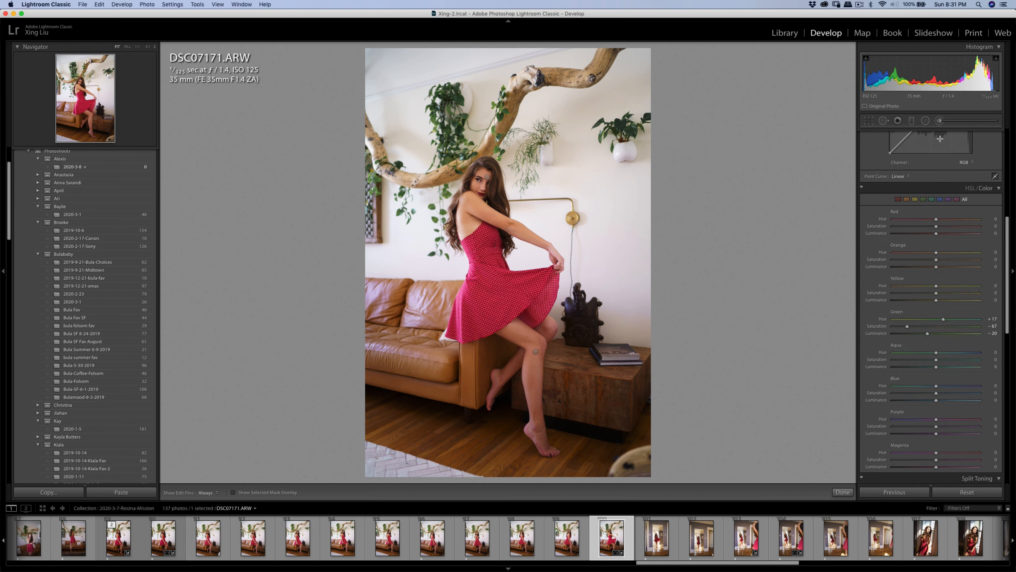
pyautogui.click(920, 147)
pyautogui.click(905, 51)
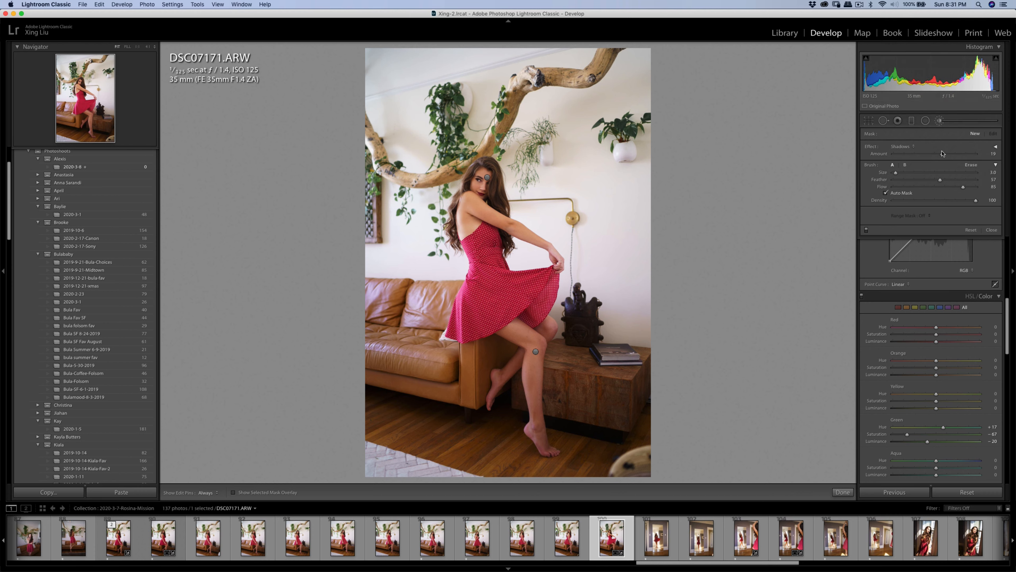
pyautogui.moveTo(942, 154); pyautogui.dragTo(940, 154)
pyautogui.press(']')
pyautogui.press('h')
pyautogui.press('h')
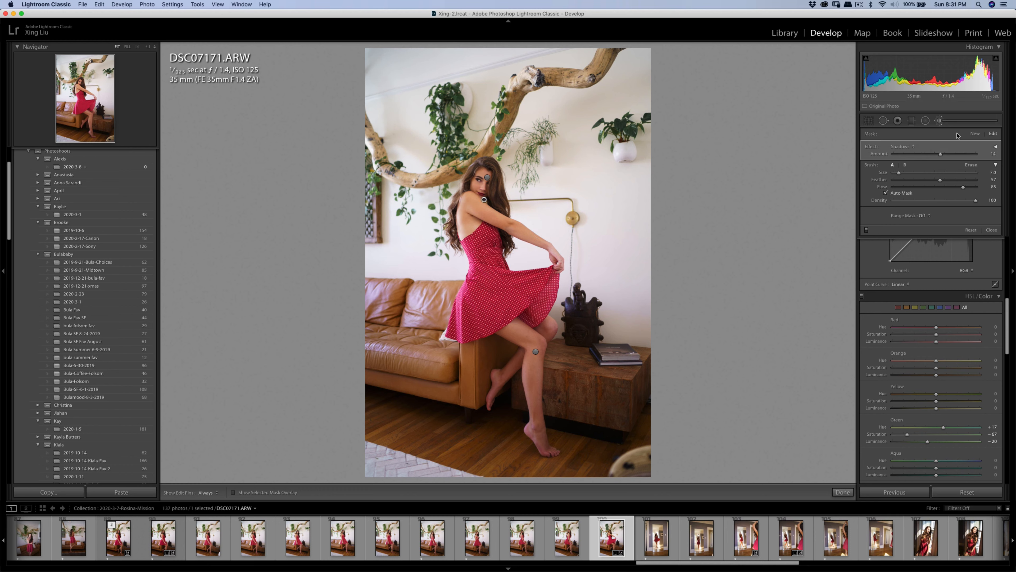
pyautogui.click(940, 121)
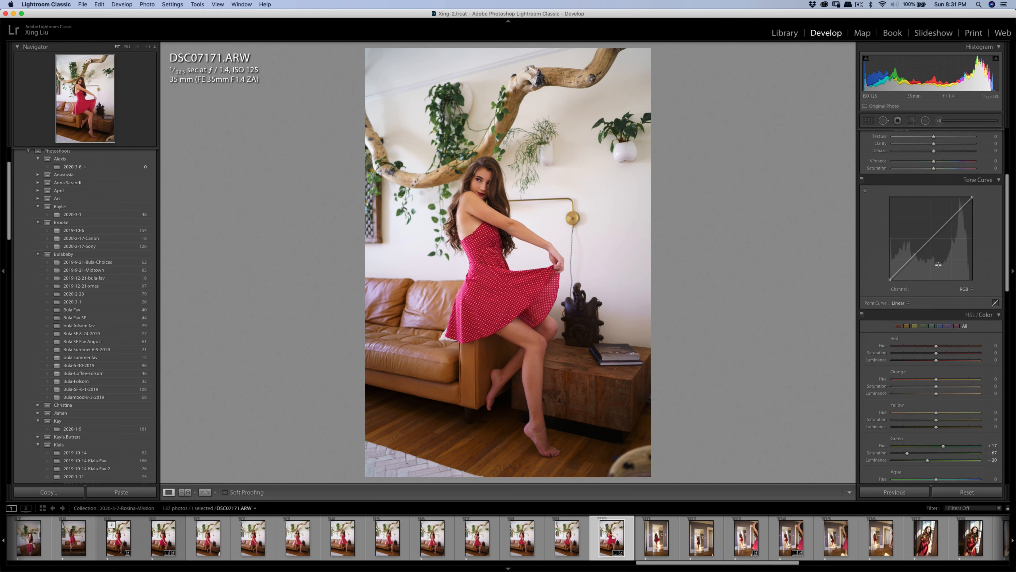
# Crop the photo slightly inward from its upper-left corner, keeping the Original aspect.
pyautogui.scroll(3, 938, 264)
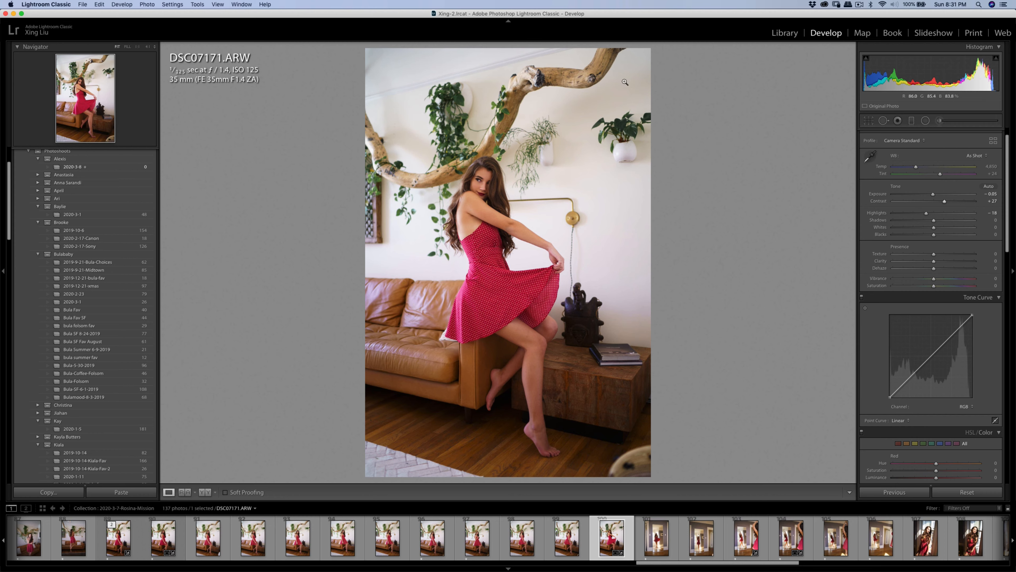
pyautogui.click(868, 120)
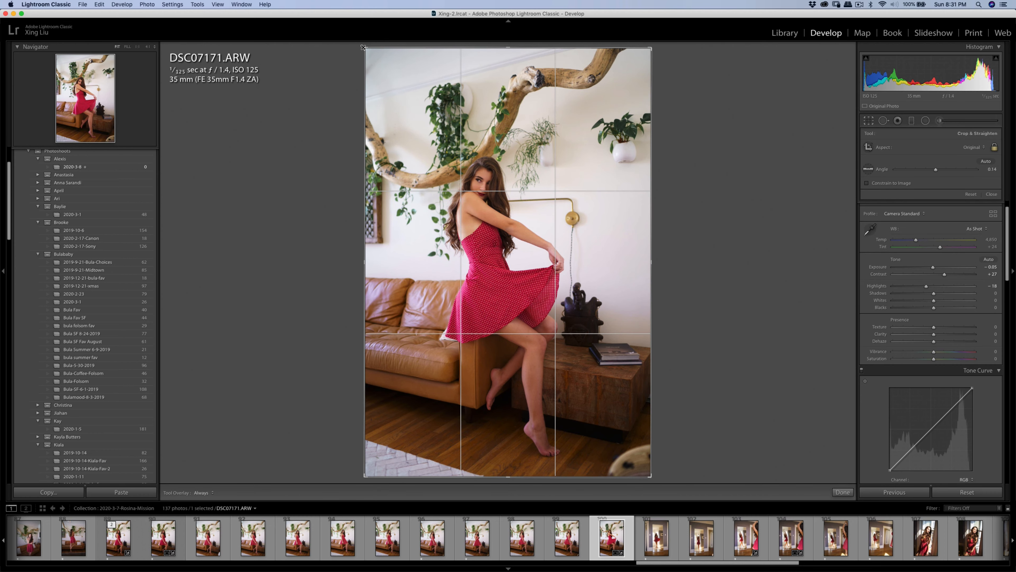
pyautogui.moveTo(364, 47); pyautogui.dragTo(411, 74)
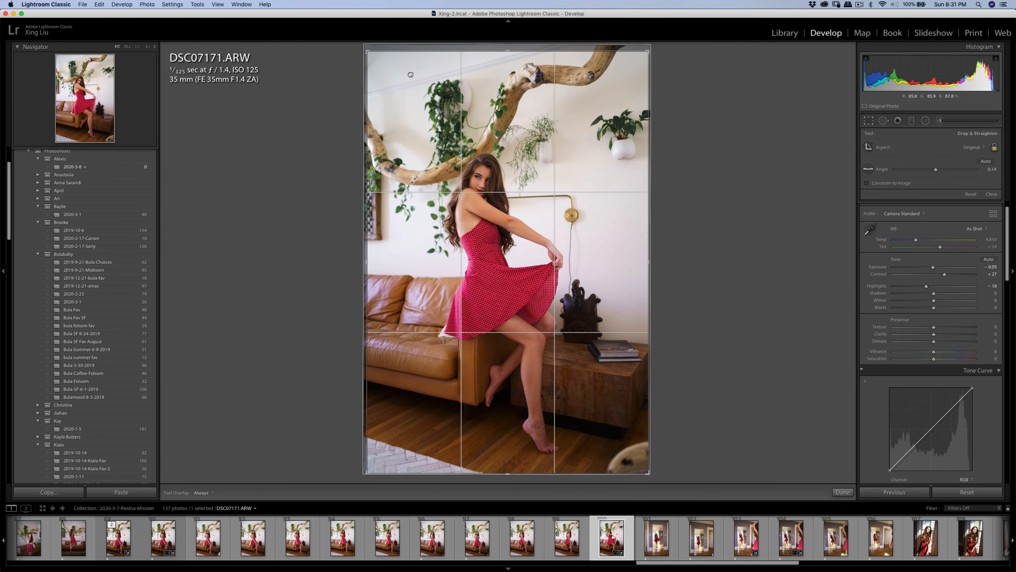
pyautogui.press('Return')
# Send a copy of DSC07171.ARW with Lightroom adjustments to Portraiture 3 for editing.
pyautogui.rightClick(540, 227)
pyautogui.moveTo(580, 289)
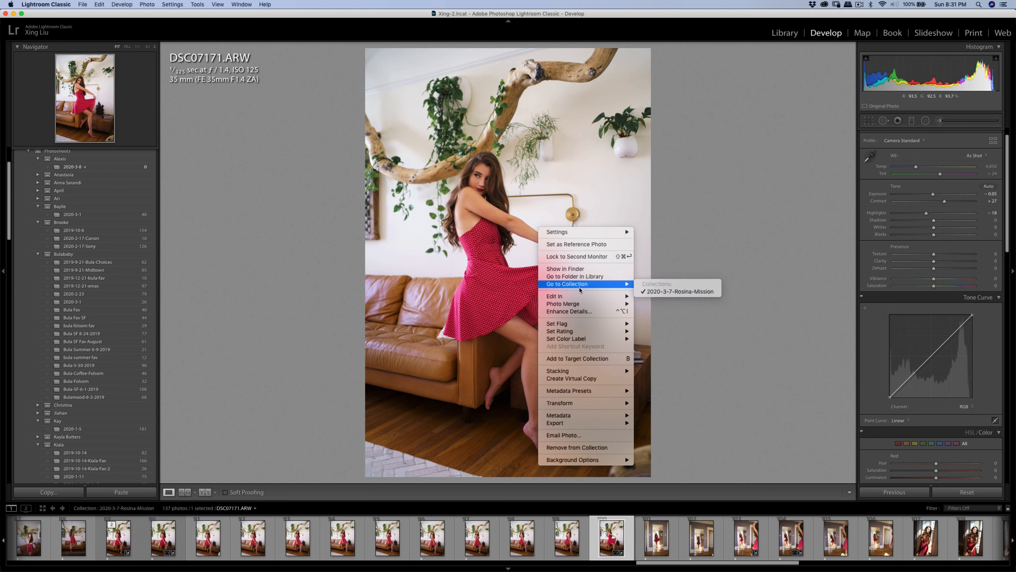
pyautogui.click(663, 313)
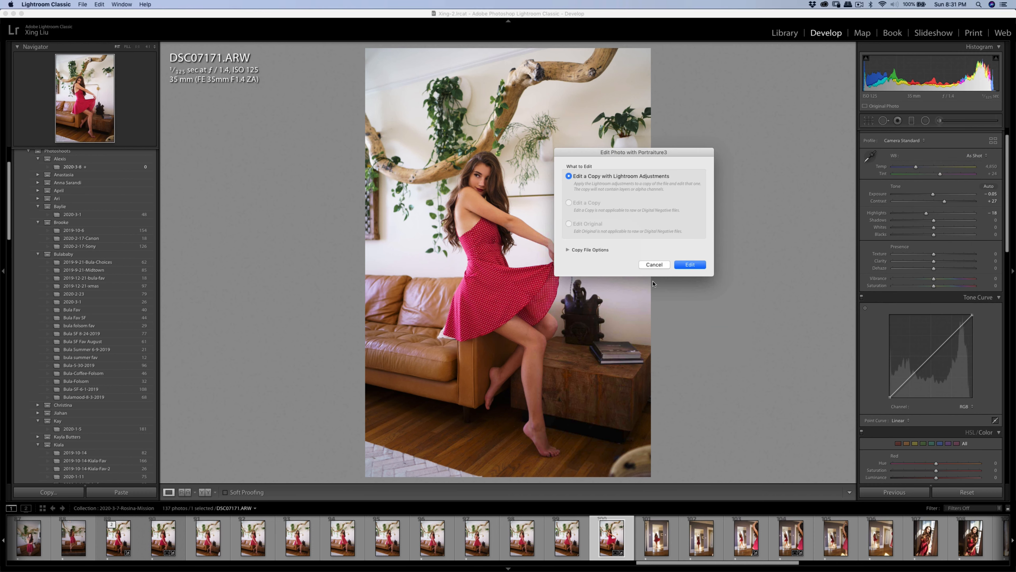
pyautogui.click(687, 266)
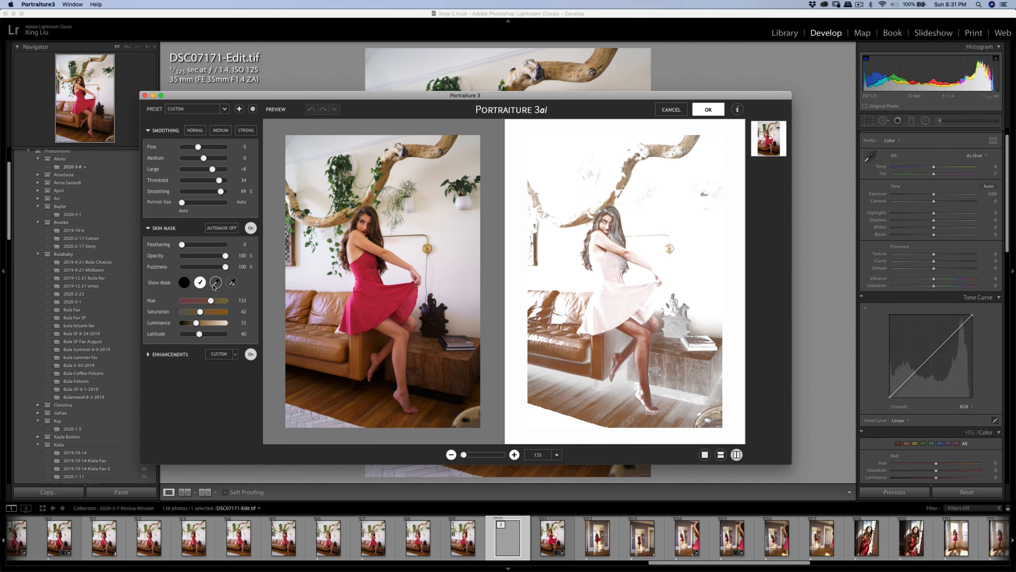
# Sample the woman's facial skin tone for the skin mask and apply the Portraiture smoothing.
pyautogui.click(216, 282)
pyautogui.click(368, 216)
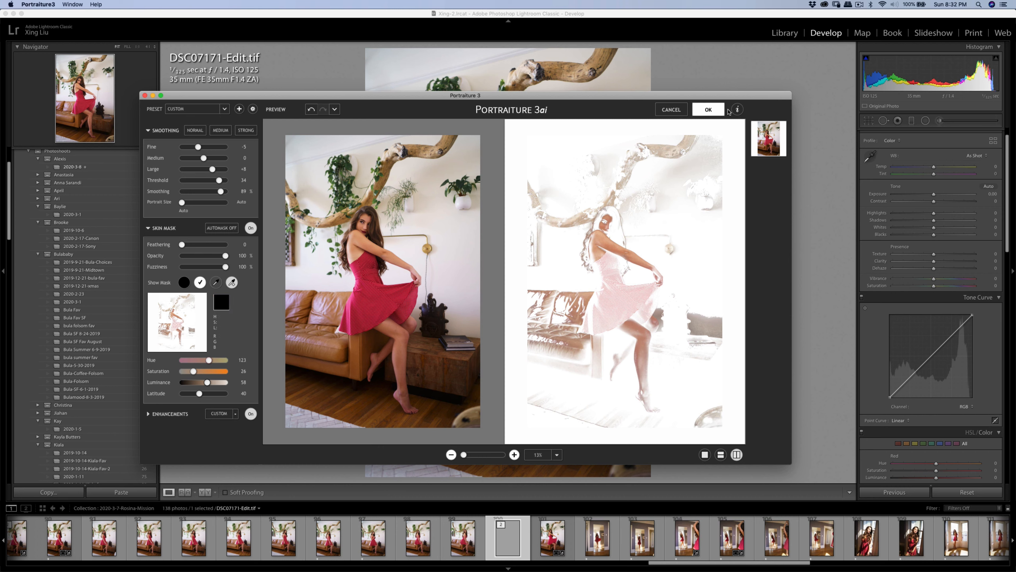
pyautogui.click(709, 110)
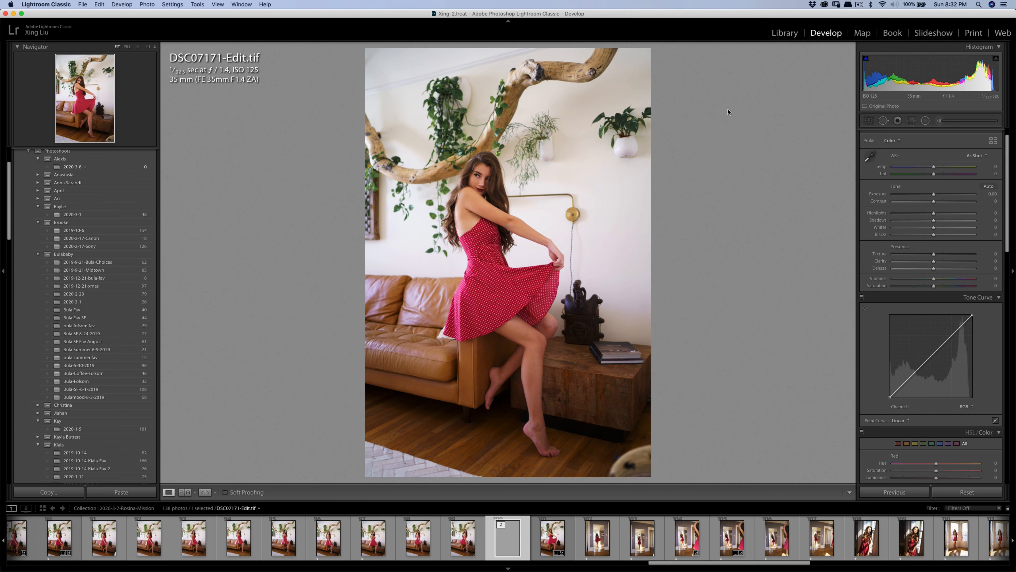
# Export the smoothed DSC07171-Edit.tif to the specified hard drive folder.
pyautogui.click(641, 186)
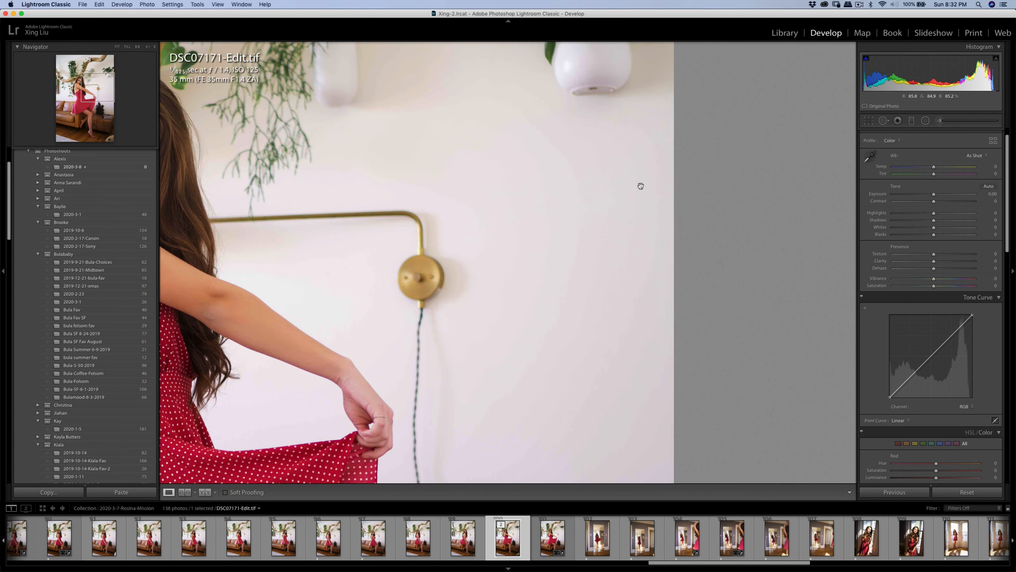
pyautogui.click(640, 209)
pyautogui.press('super+shift+e')
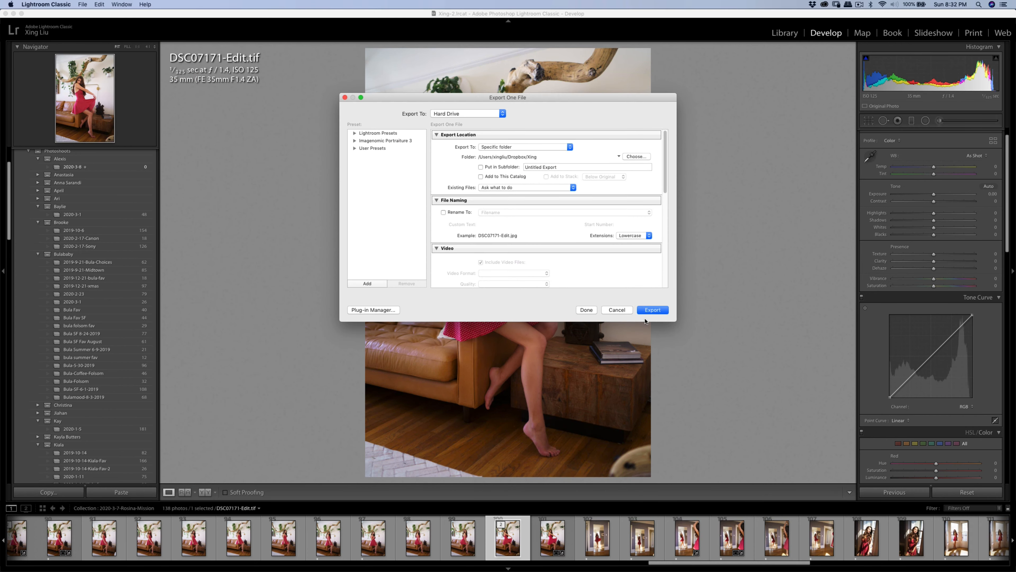
pyautogui.click(663, 312)
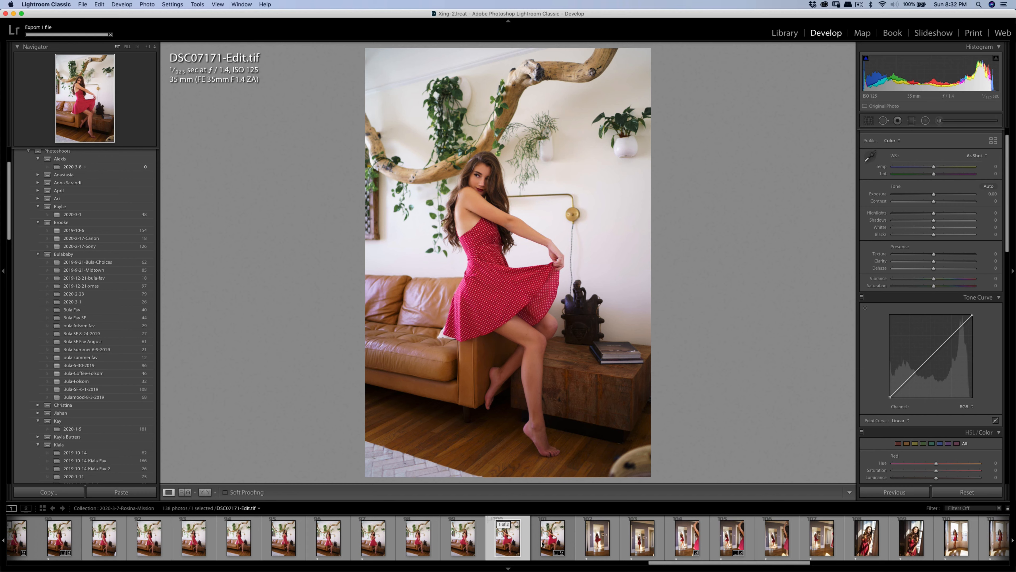
# Copy the develop settings of DSC07171.ARW, without local adjustments, spot removal or crop, and paste them onto DSC07168.ARW.
pyautogui.press('Right')
pyautogui.click(49, 492)
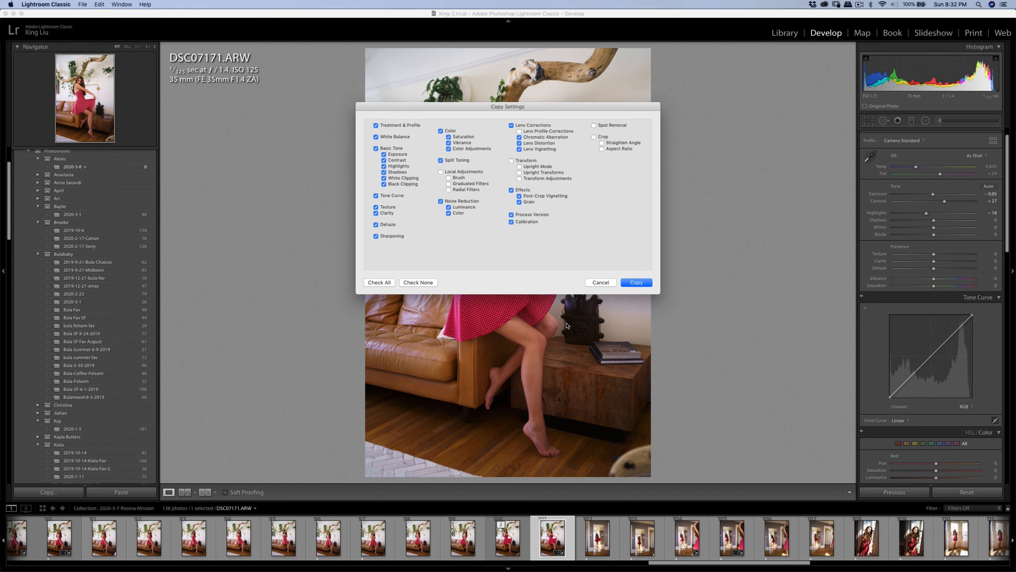
pyautogui.click(643, 284)
pyautogui.click(463, 541)
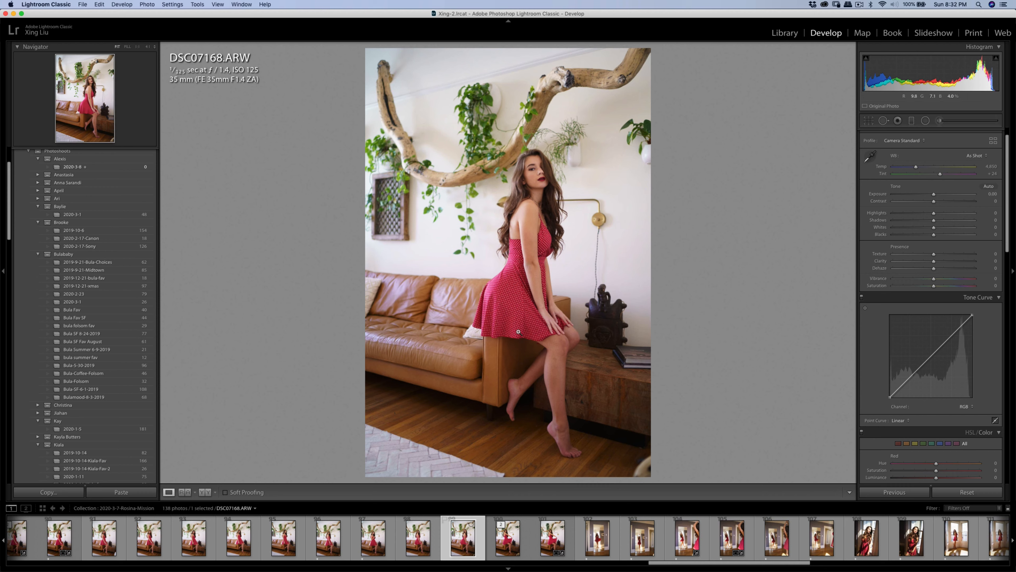
pyautogui.click(106, 492)
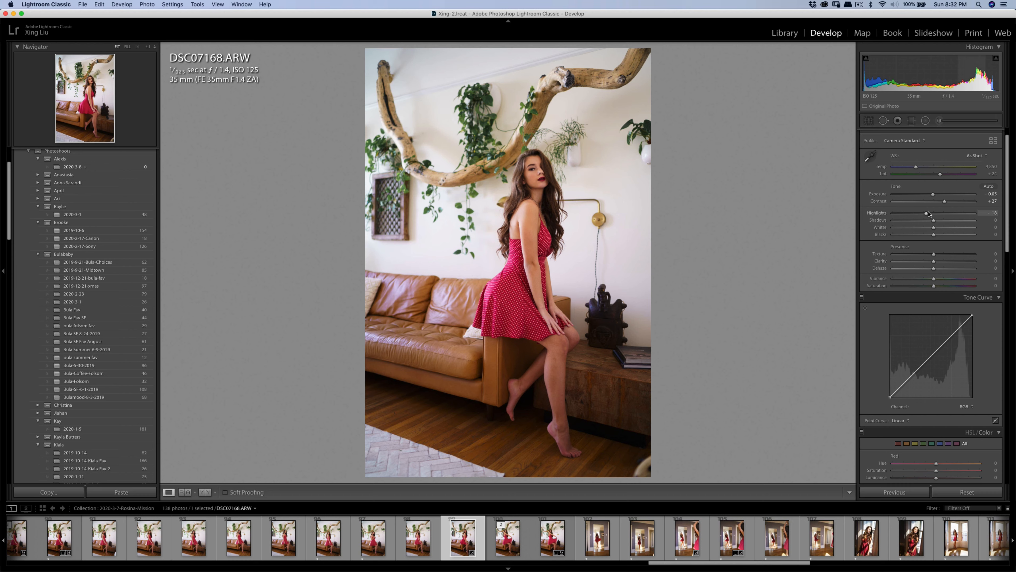
# Fine-tune DSC07168.ARW to exposure -0.20, contrast +31 and highlights -23.
pyautogui.moveTo(927, 213); pyautogui.dragTo(946, 201)
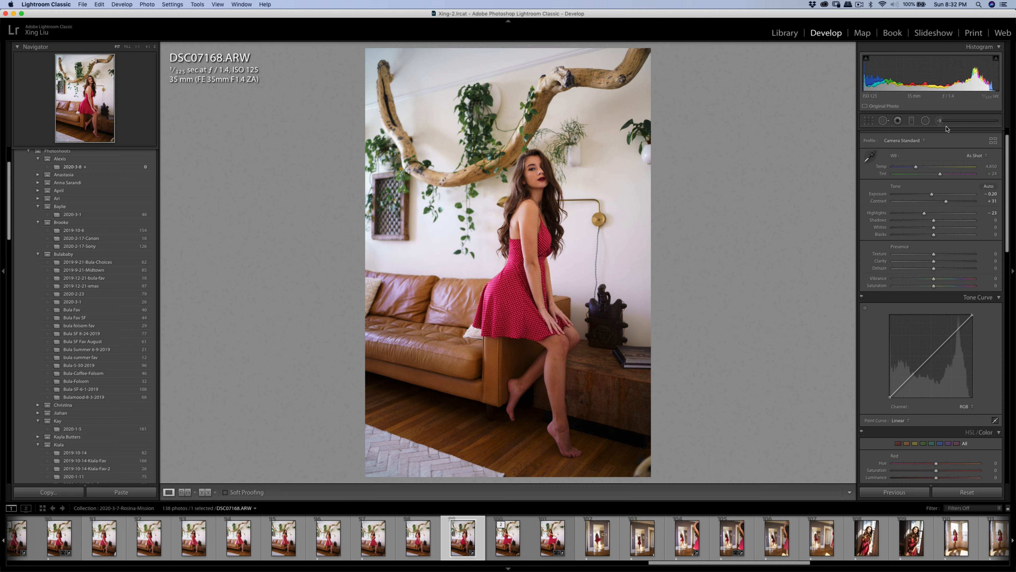
# Brush Shadows 14 onto the woman's arm and body, and start a new Shadows mask around her face and neck.
pyautogui.click(939, 121)
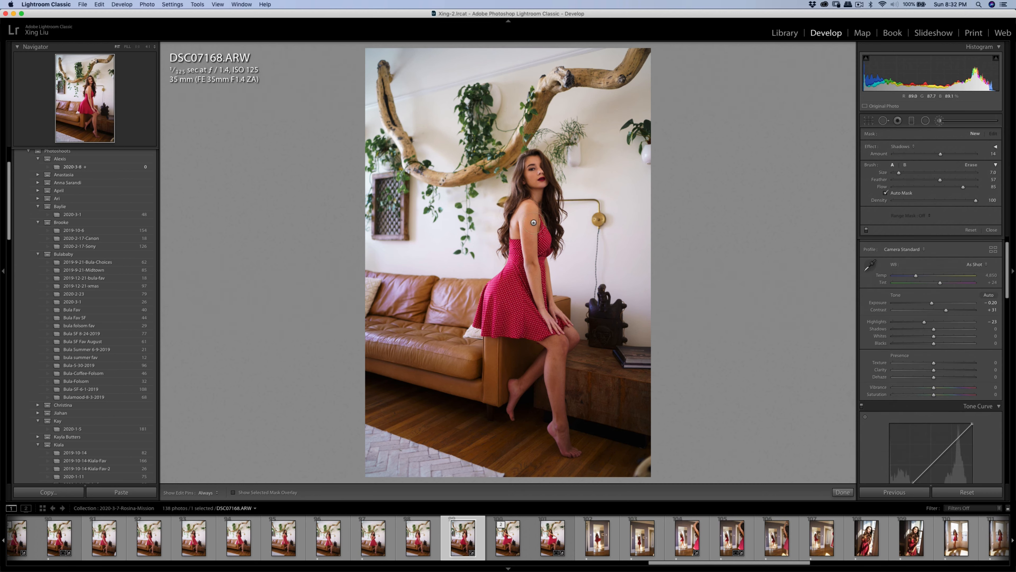
pyautogui.scroll(3, 529, 205)
pyautogui.moveTo(540, 185)
pyautogui.mouseDown()
pyautogui.moveTo(541, 211)
pyautogui.moveTo(522, 245)
pyautogui.moveTo(550, 213)
pyautogui.moveTo(542, 282)
pyautogui.moveTo(541, 349)
pyautogui.mouseUp()
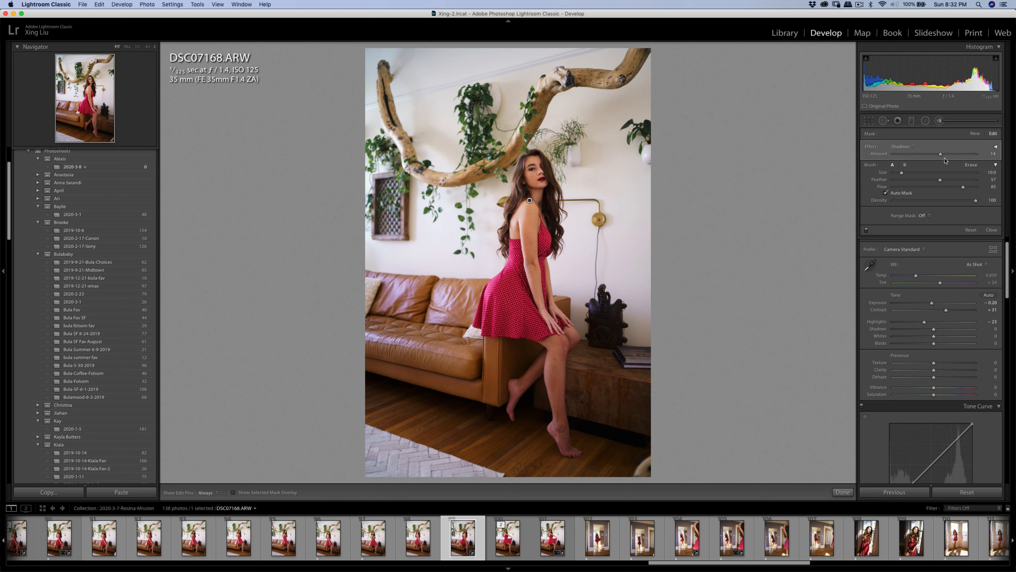
pyautogui.click(968, 134)
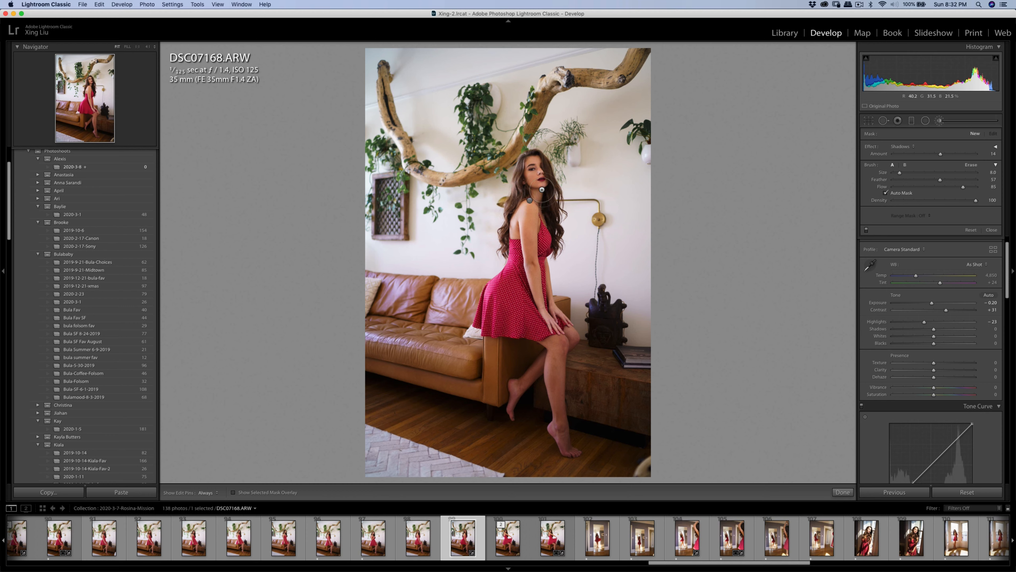
pyautogui.scroll(-2, 541, 193)
# Heal the blemish just below the woman's knee, using clean skin on the same leg as the source.
pyautogui.press('q')
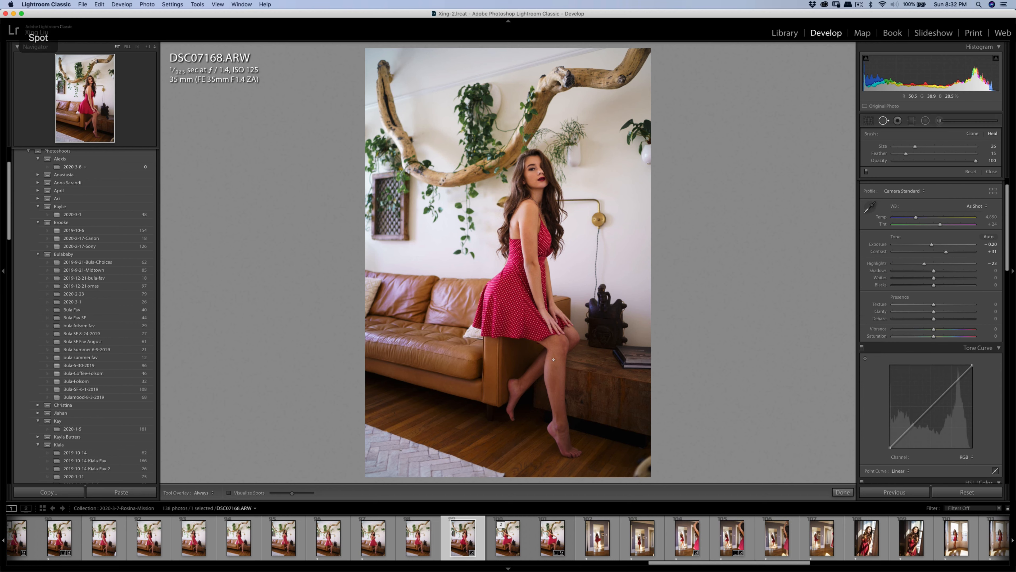
pyautogui.click(554, 359)
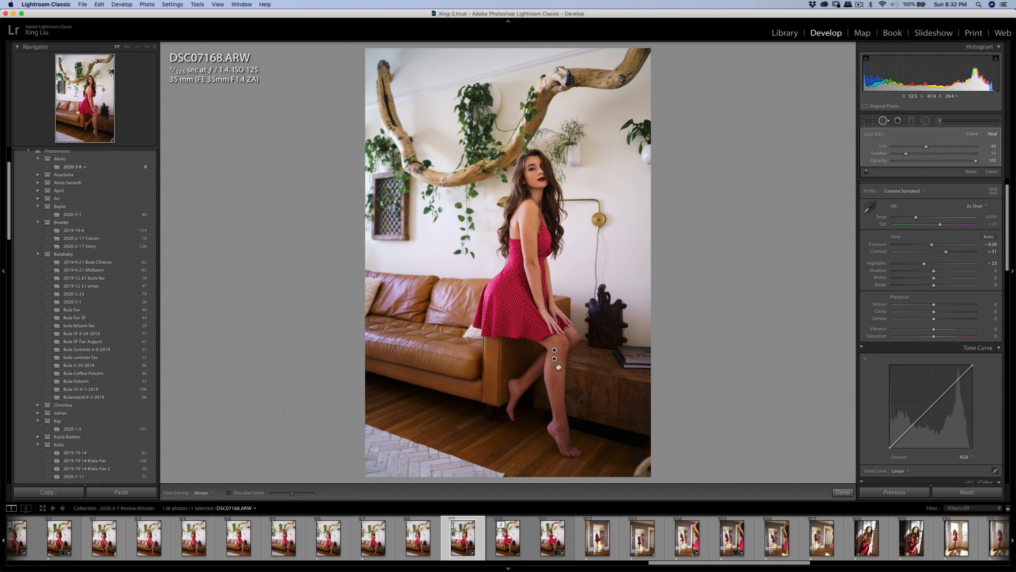
pyautogui.moveTo(555, 351); pyautogui.dragTo(555, 367)
# Brush the Soften Skin (Lite) effect over the woman's lower leg.
pyautogui.press('k')
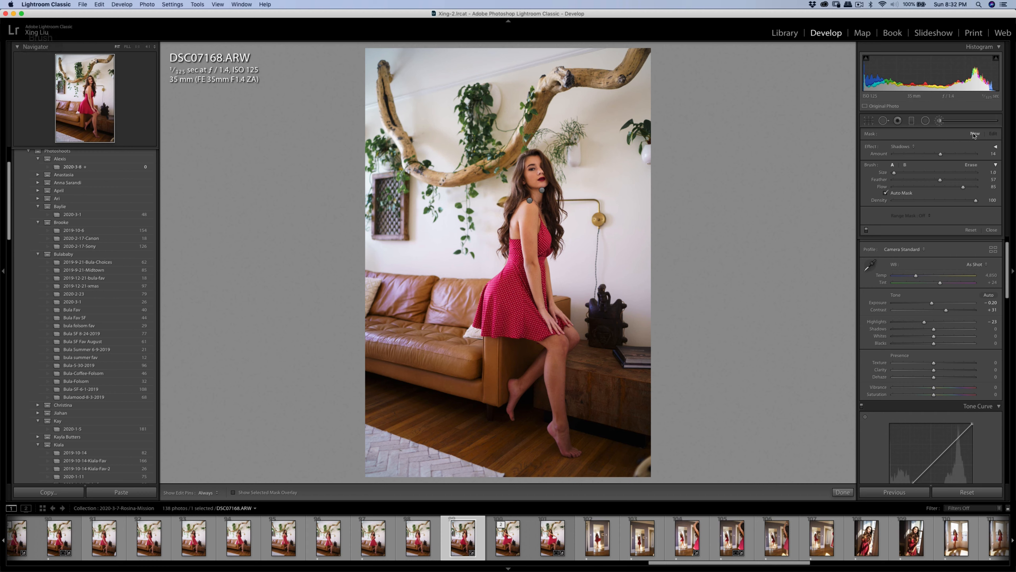
pyautogui.click(904, 146)
pyautogui.click(912, 239)
pyautogui.press('h')
pyautogui.moveTo(561, 444); pyautogui.dragTo(563, 438)
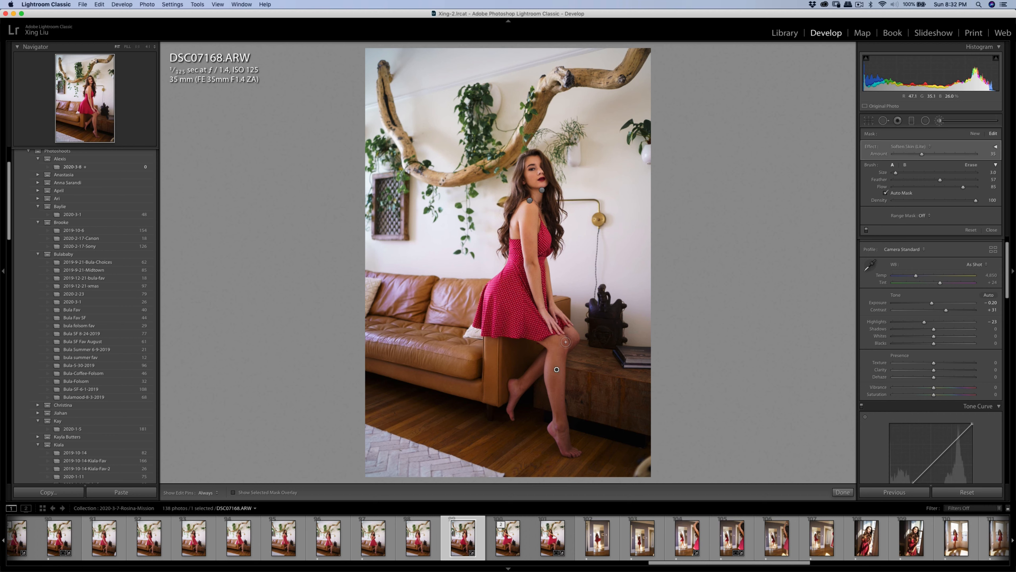
pyautogui.press('h')
# Crop DSC07168.ARW tighter from its upper-left corner in two passes, keeping the original aspect ratio.
pyautogui.press('q')
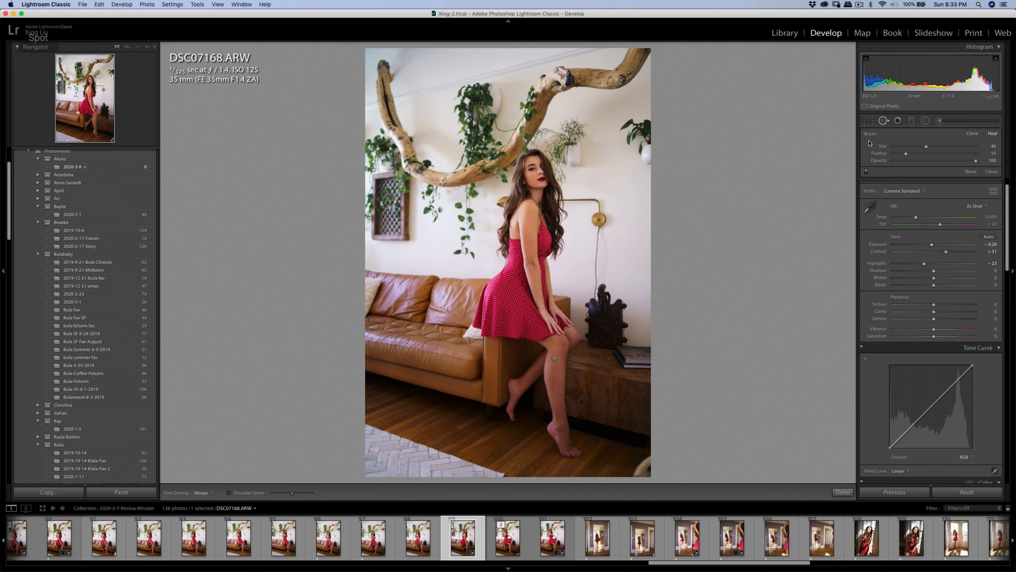
pyautogui.press('r')
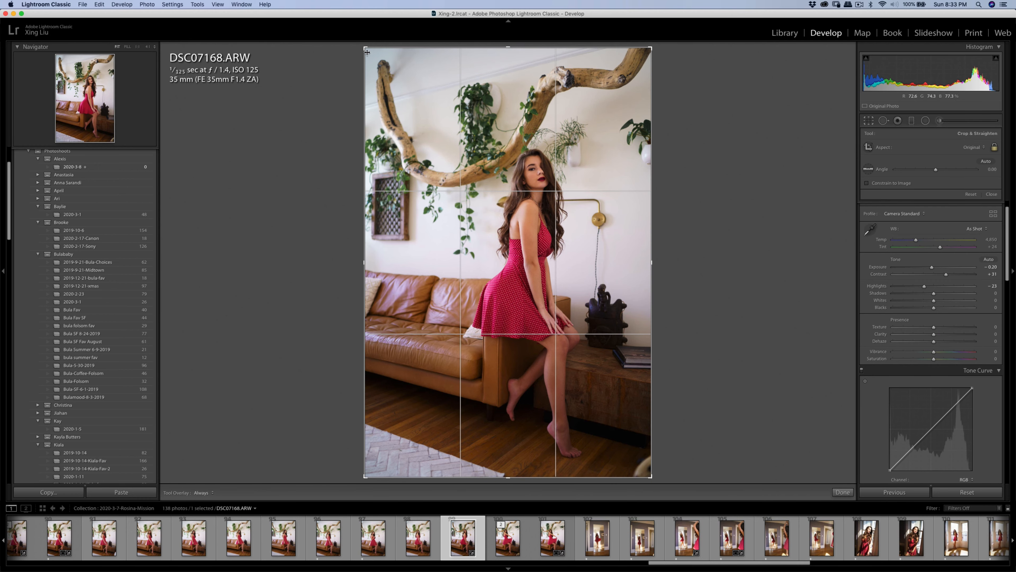
pyautogui.moveTo(368, 50); pyautogui.dragTo(375, 62)
pyautogui.press('r')
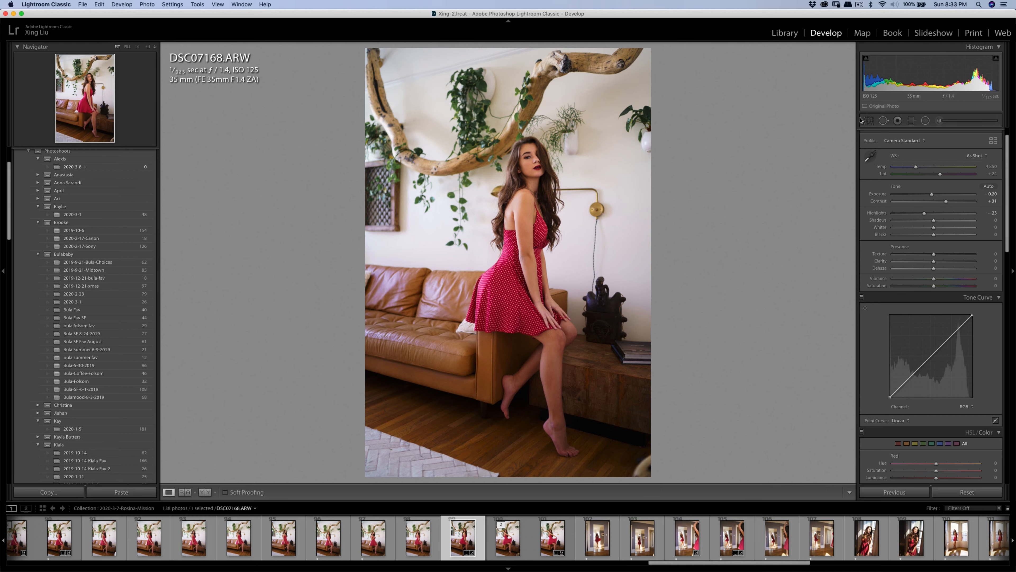
pyautogui.click(868, 120)
pyautogui.moveTo(361, 54); pyautogui.dragTo(378, 68)
pyautogui.press('Return')
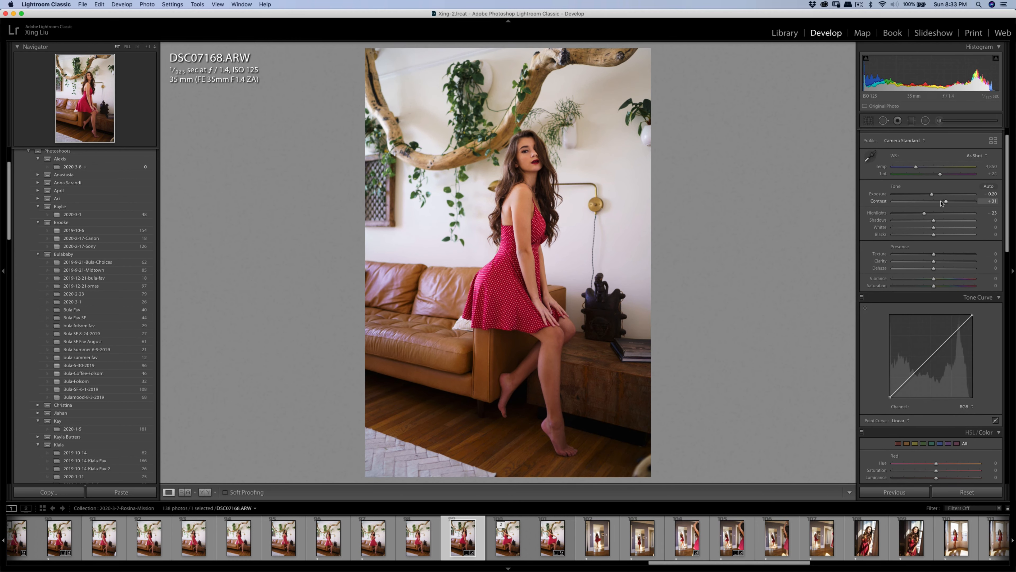
# Set the contrast of DSC07168.ARW to +33.
pyautogui.moveTo(946, 201); pyautogui.dragTo(948, 201)
pyautogui.click(869, 121)
pyautogui.press('r')
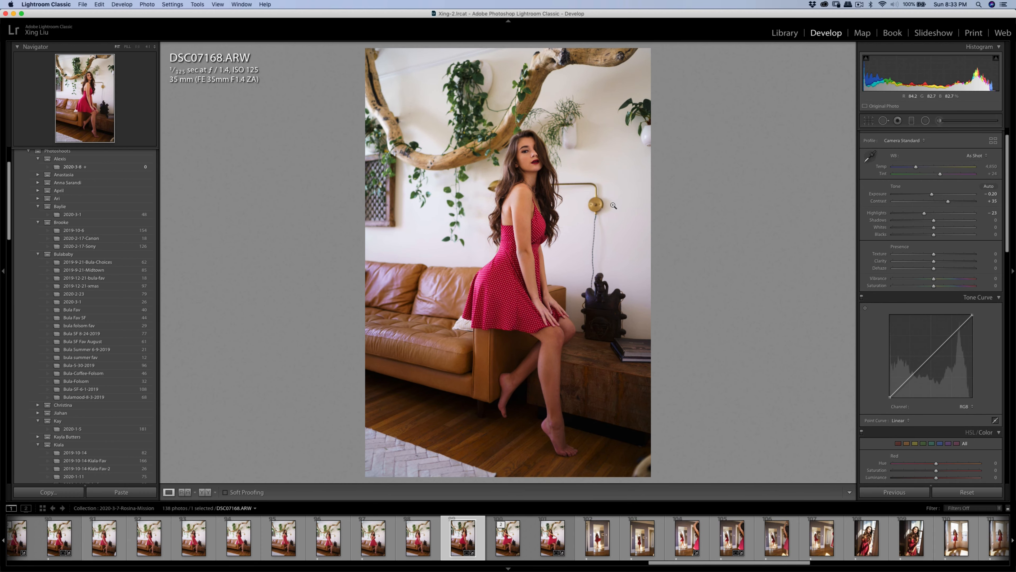
# Open a copy of DSC07168.ARW with Lightroom adjustments in Portraiture 3 for editing.
pyautogui.rightClick(587, 206)
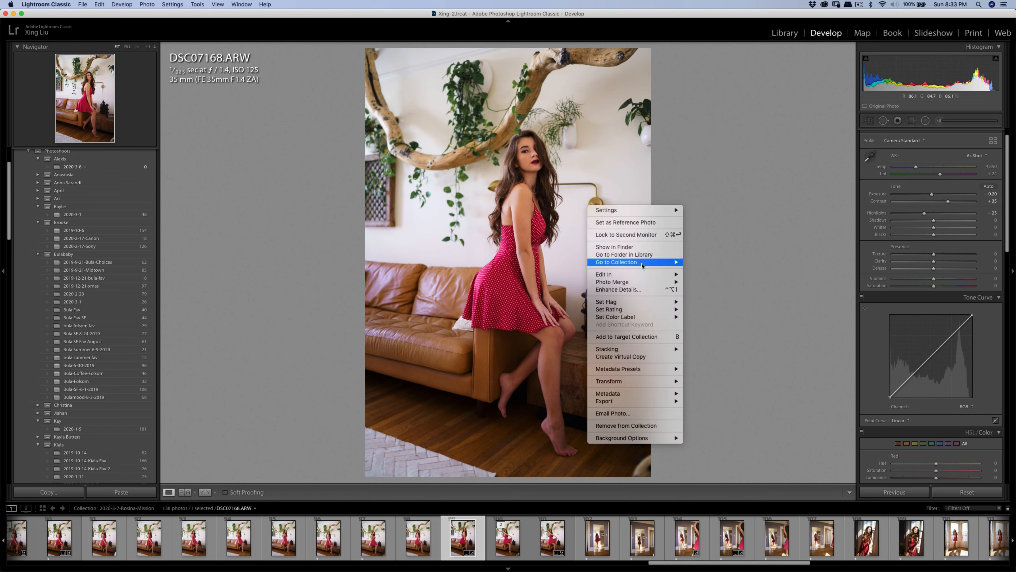
pyautogui.moveTo(640, 274)
pyautogui.click(710, 295)
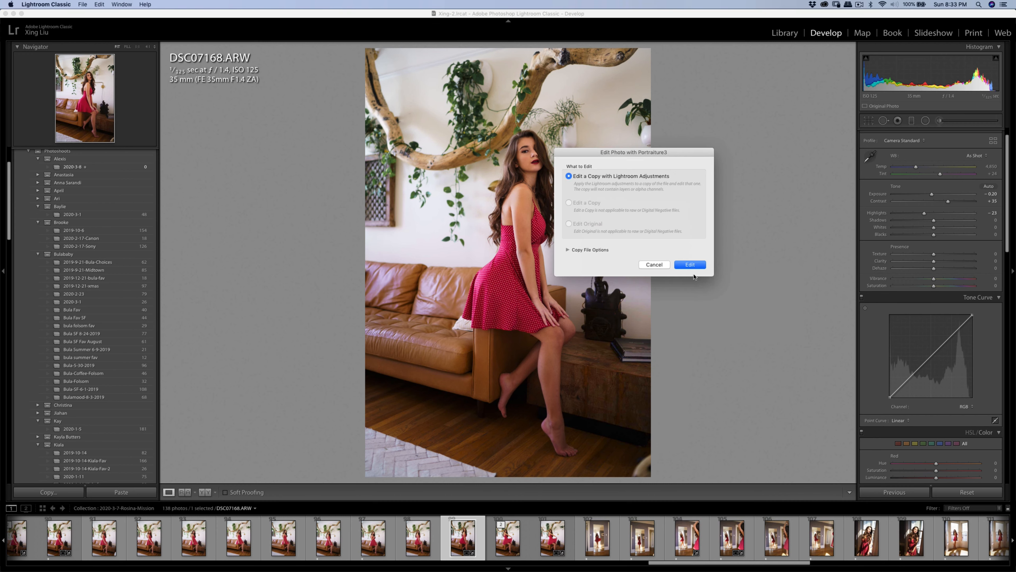
pyautogui.click(691, 265)
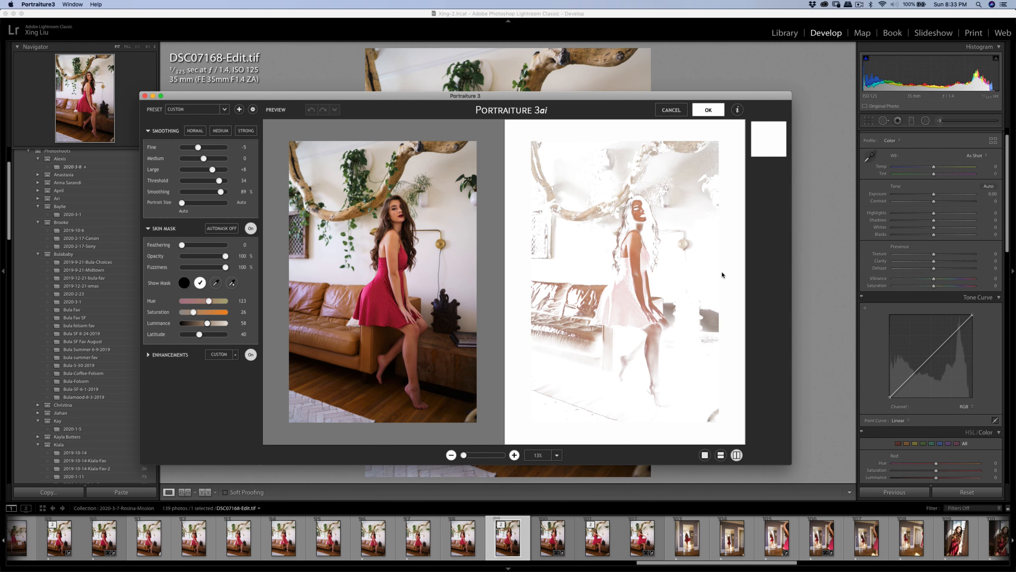
# Sample a skin tone for the skin mask and apply the Portraiture smoothing to DSC07168-Edit.tif.
pyautogui.click(216, 283)
pyautogui.click(365, 216)
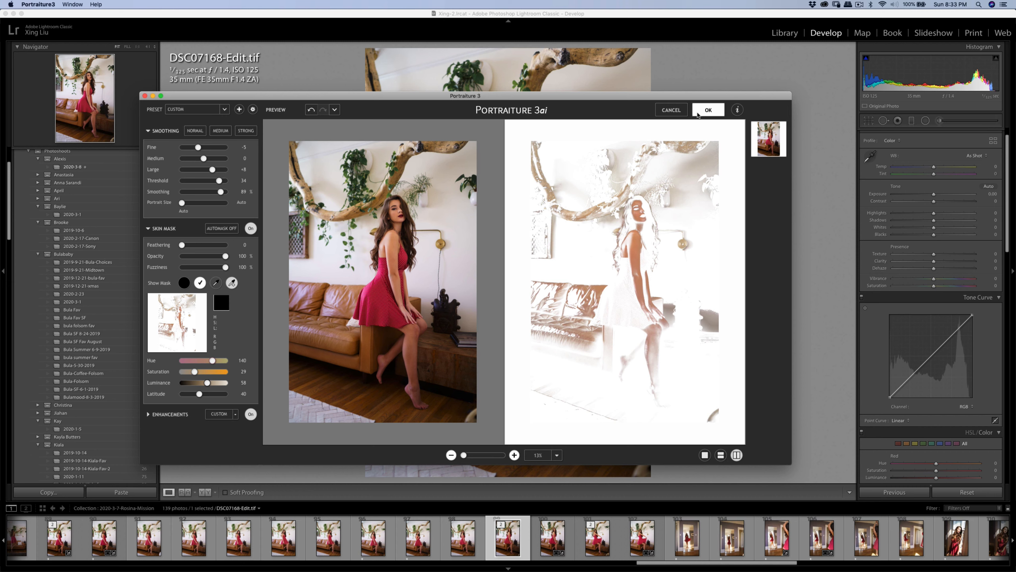
pyautogui.click(697, 115)
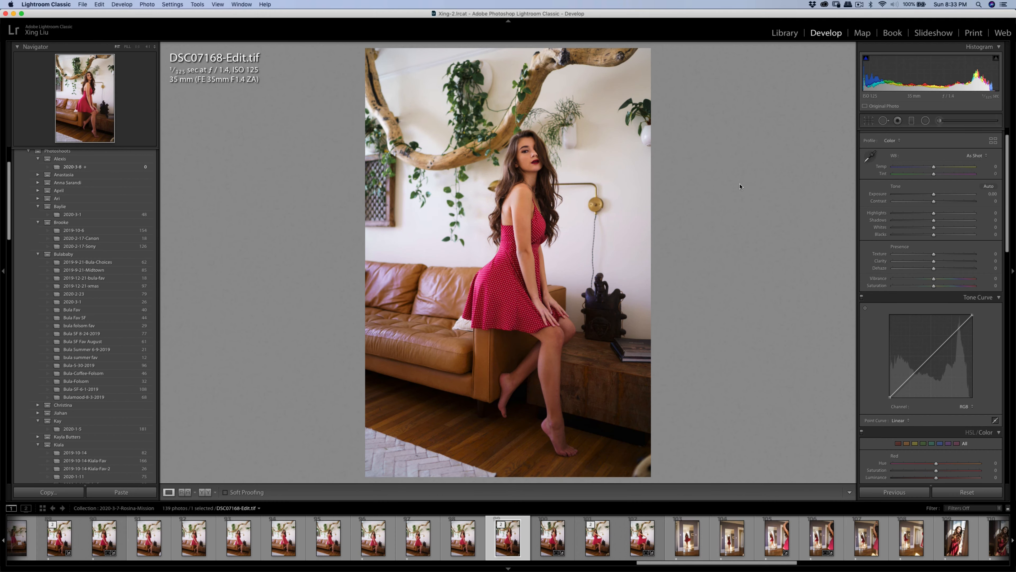
# Export DSC07168-Edit.tif to the specified folder on the hard drive.
pyautogui.press('super+shift+e')
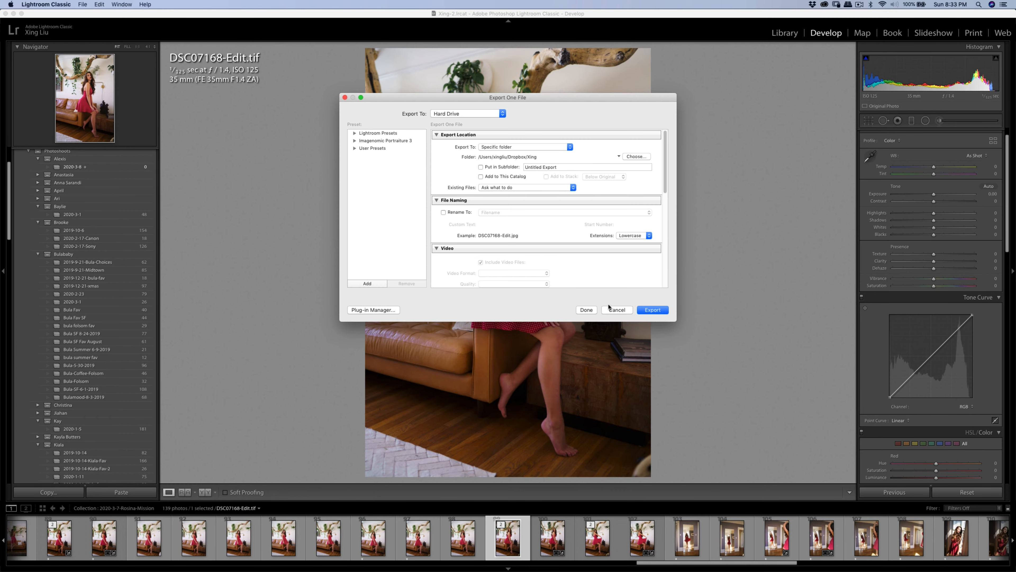
pyautogui.click(609, 309)
pyautogui.press('super+shift+e')
pyautogui.click(653, 310)
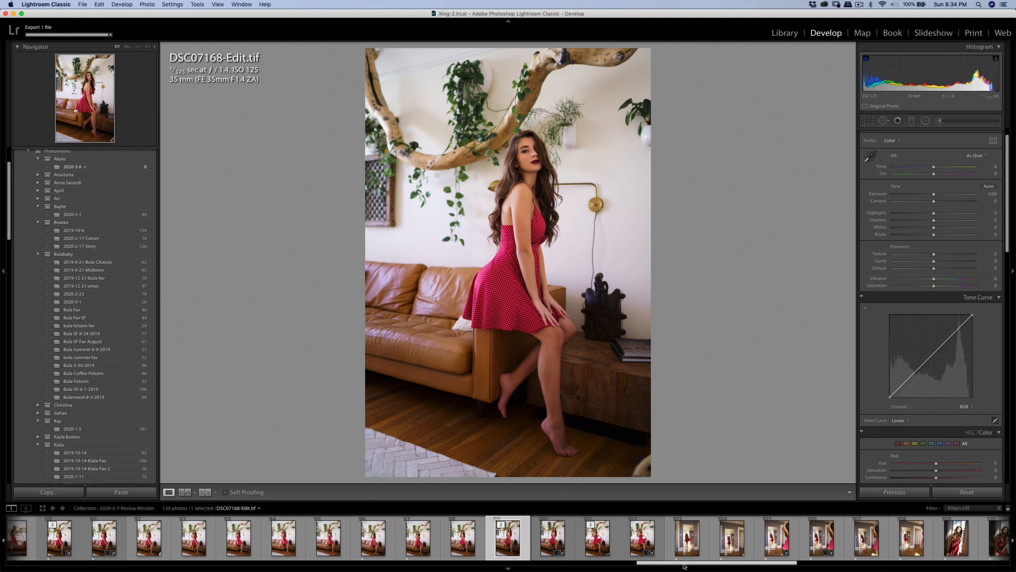
# Browse the mirror shots in the collection and select DSC07176.ARW for editing.
pyautogui.hscroll(6, 683, 565)
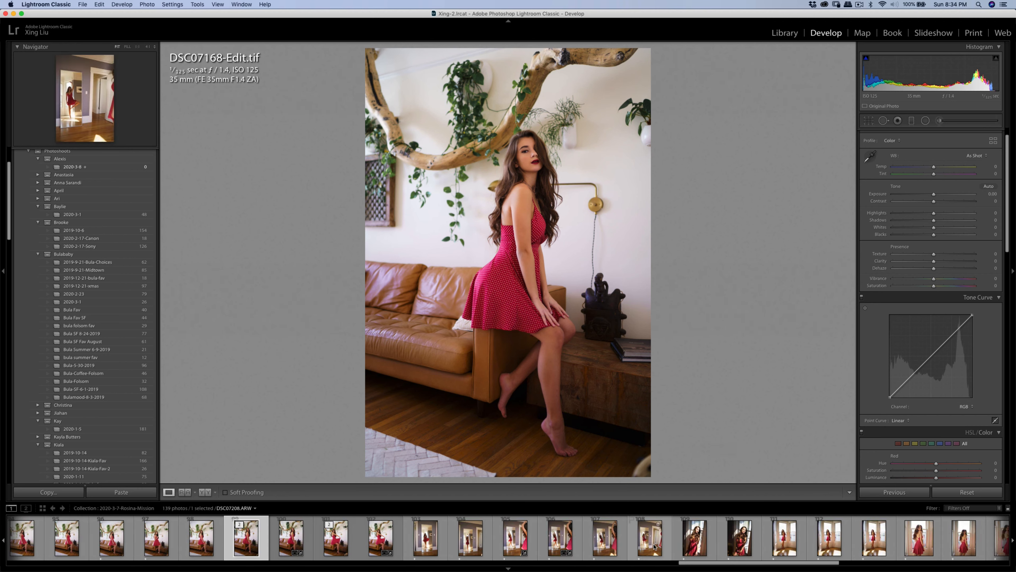
pyautogui.click(654, 547)
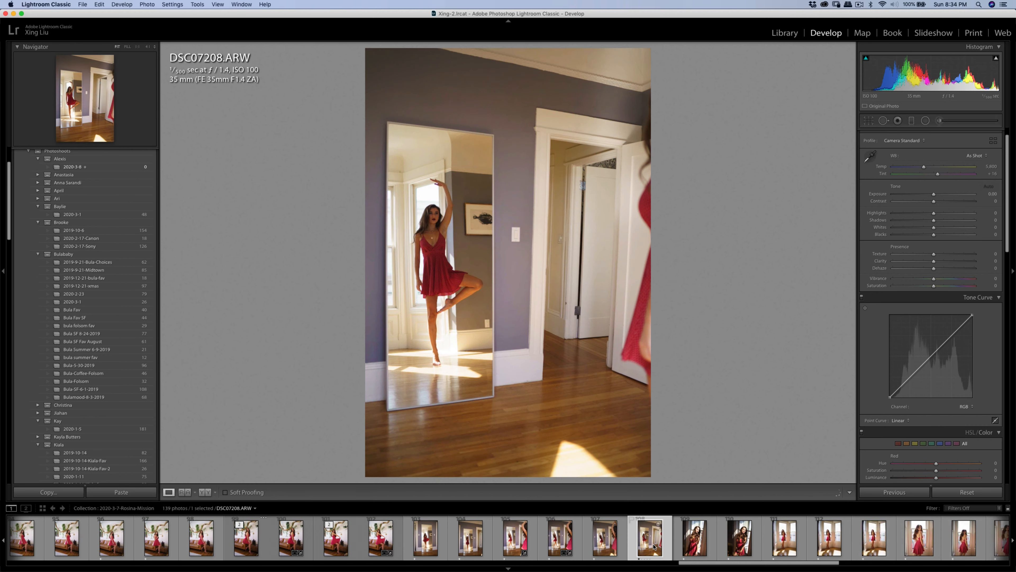
pyautogui.click(532, 545)
pyautogui.click(433, 541)
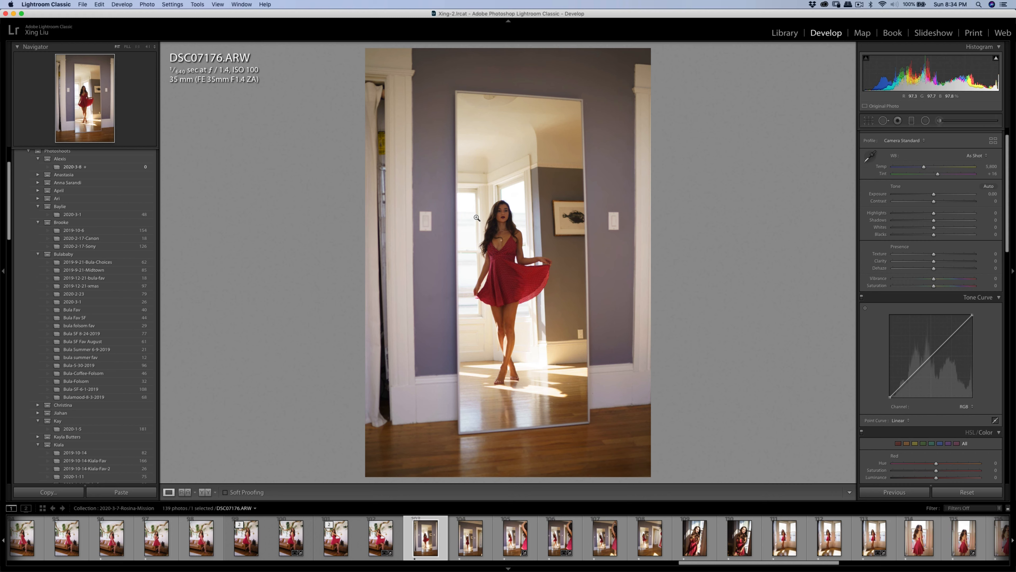
# Heal away the wall switches on both sides of the mirror and dab Soften Skin (Lite) above the right one.
pyautogui.press('q')
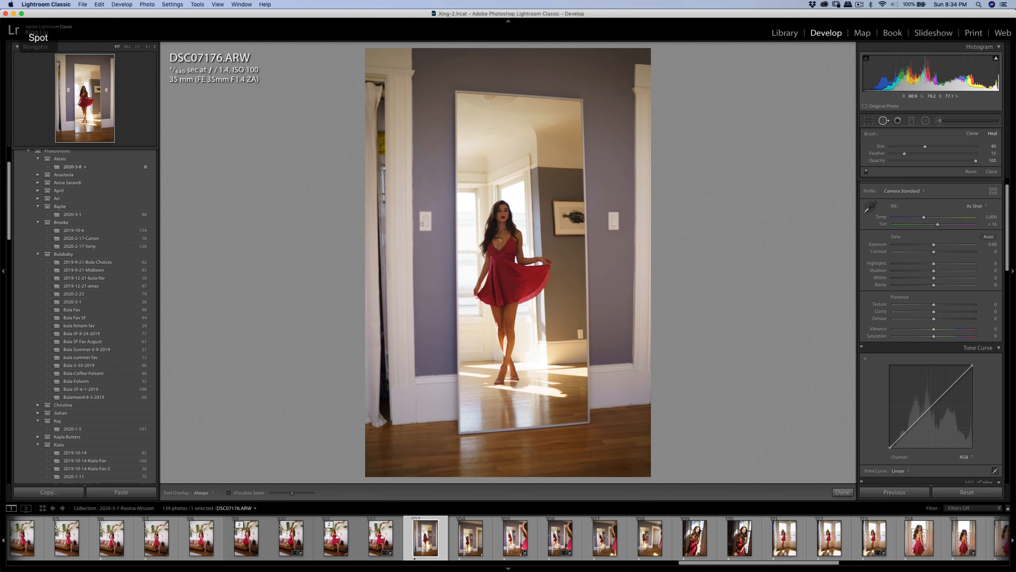
pyautogui.click(422, 214)
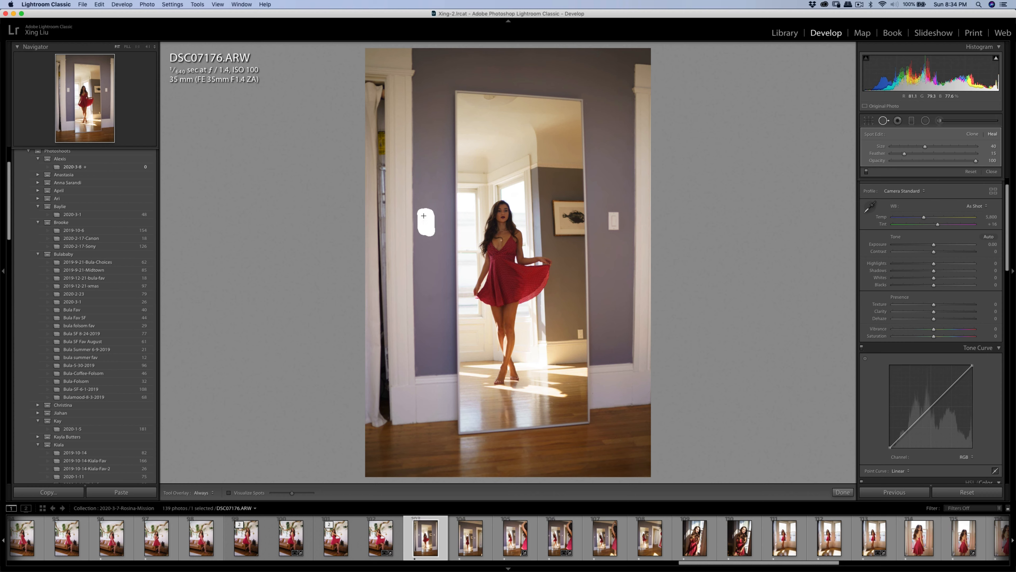
pyautogui.moveTo(424, 216); pyautogui.dragTo(428, 229)
pyautogui.press('q')
pyautogui.press('q')
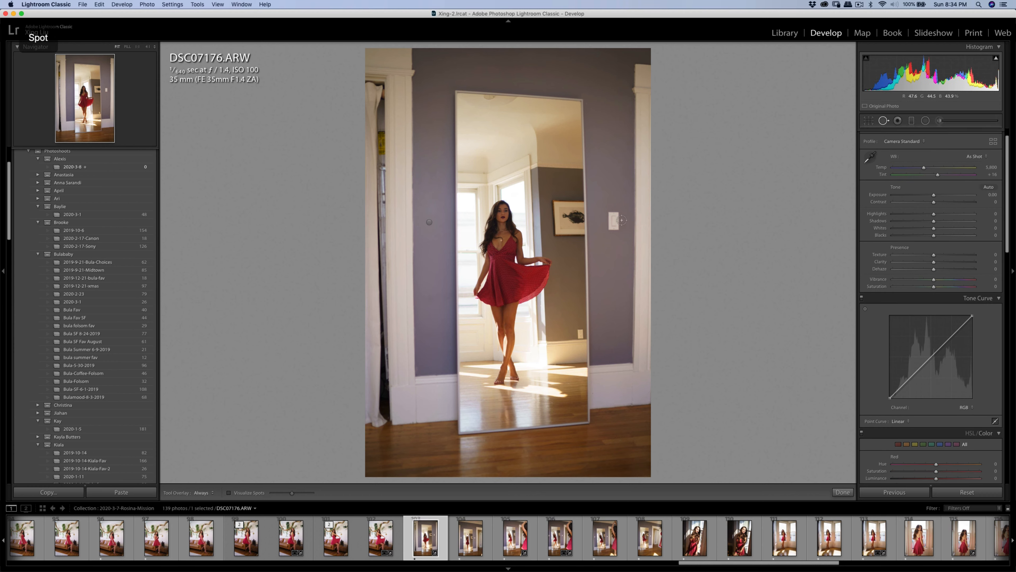
pyautogui.moveTo(612, 214); pyautogui.dragTo(613, 232)
pyautogui.press('k')
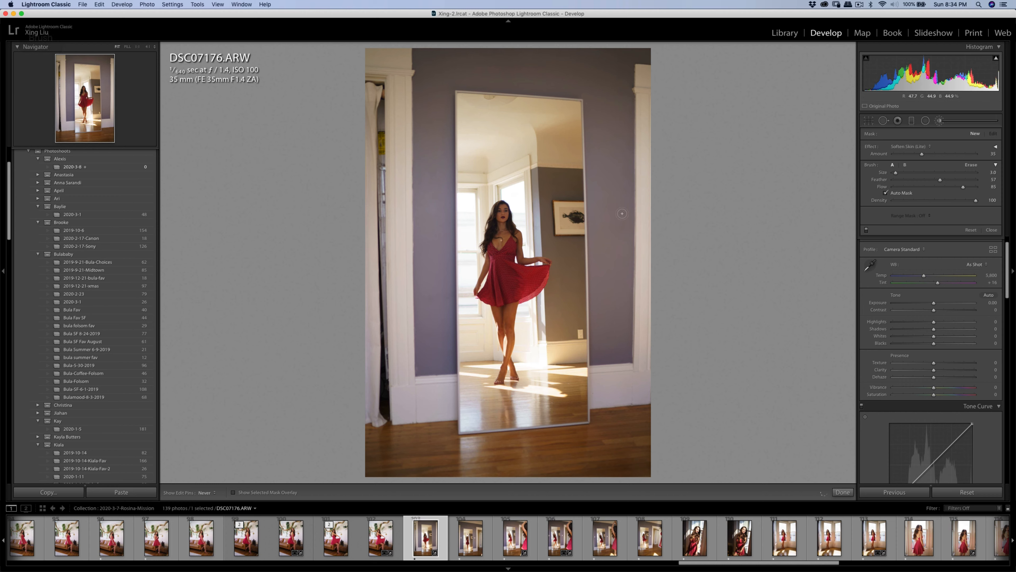
pyautogui.click(613, 190)
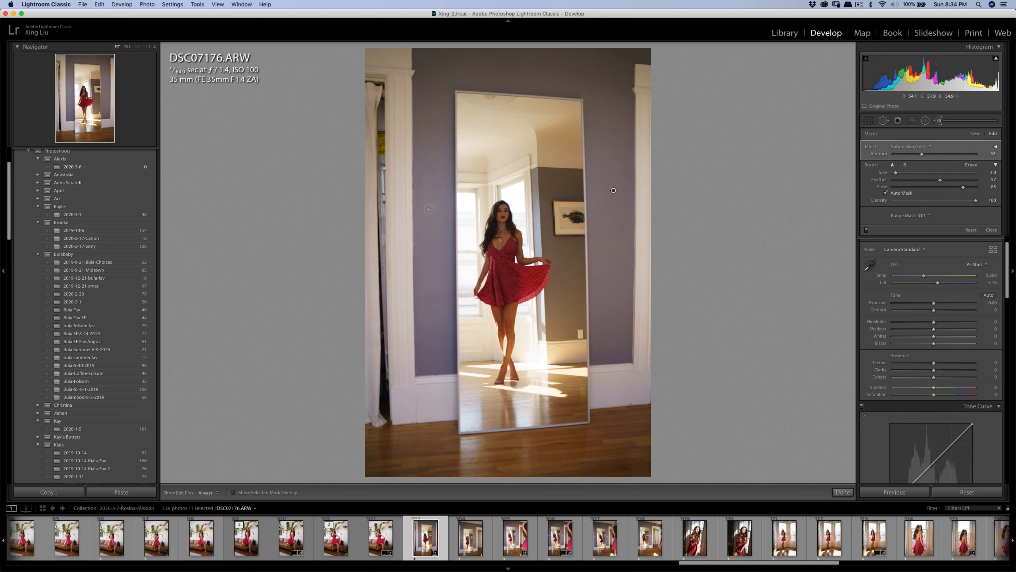
# Set the tone of DSC07176.ARW to contrast +13, highlights -21 and shadows +17.
pyautogui.press('q')
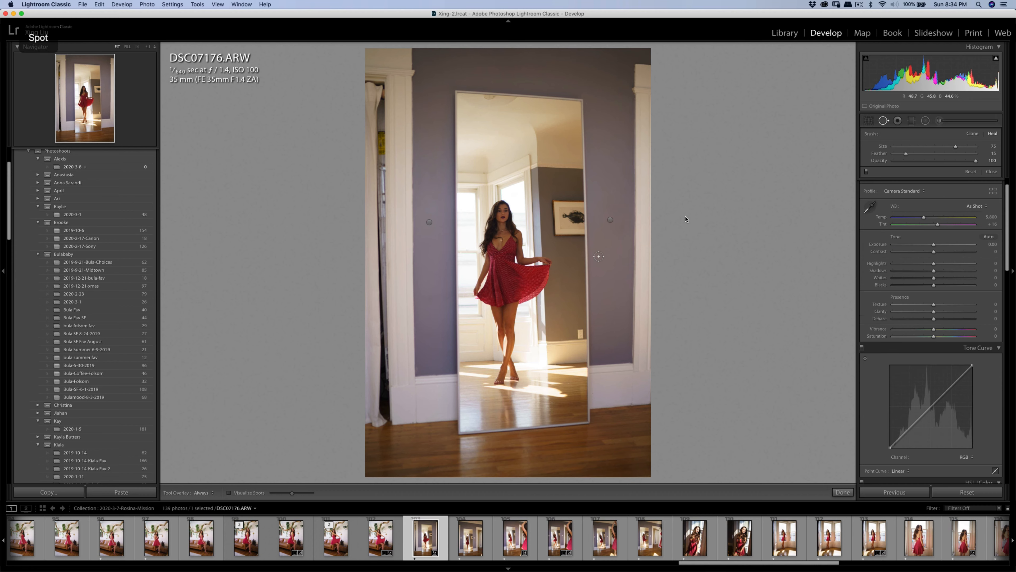
pyautogui.press('q')
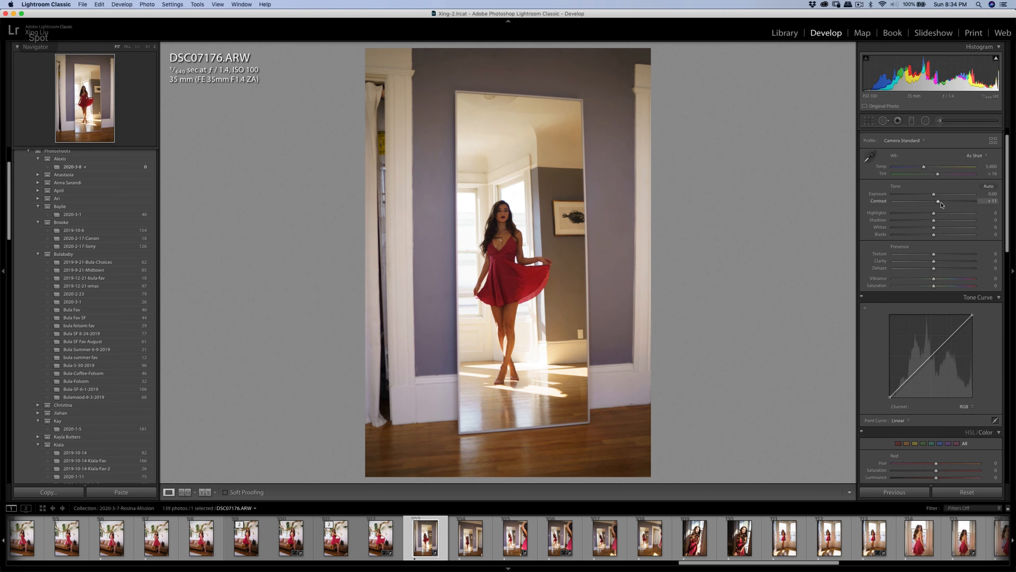
pyautogui.moveTo(934, 202)
pyautogui.mouseDown()
pyautogui.moveTo(943, 222)
pyautogui.moveTo(925, 214)
pyautogui.mouseUp()
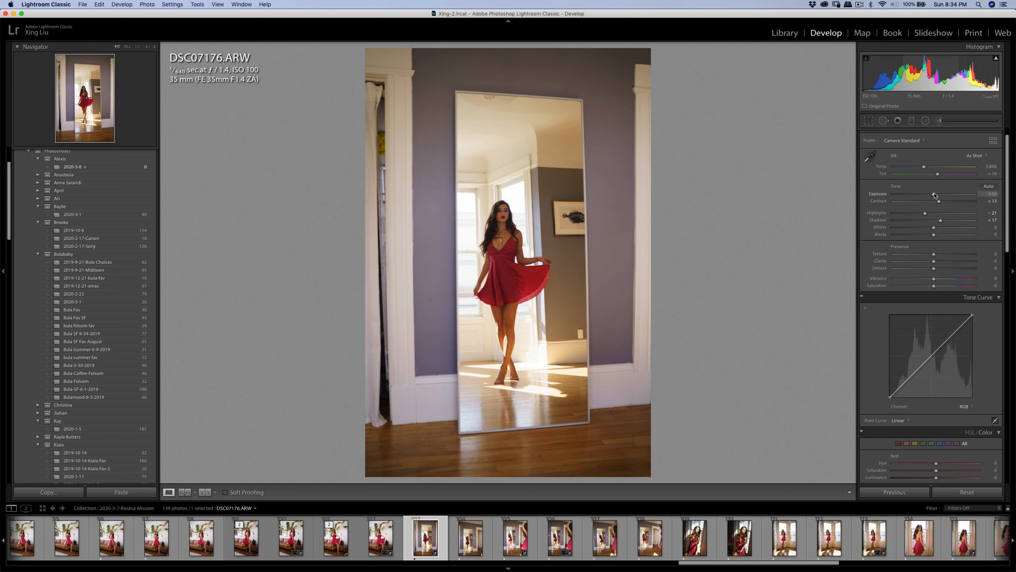
# Switch the adjustment brush to the Shadows effect at 14 and paint over the woman's face and upper body.
pyautogui.click(939, 120)
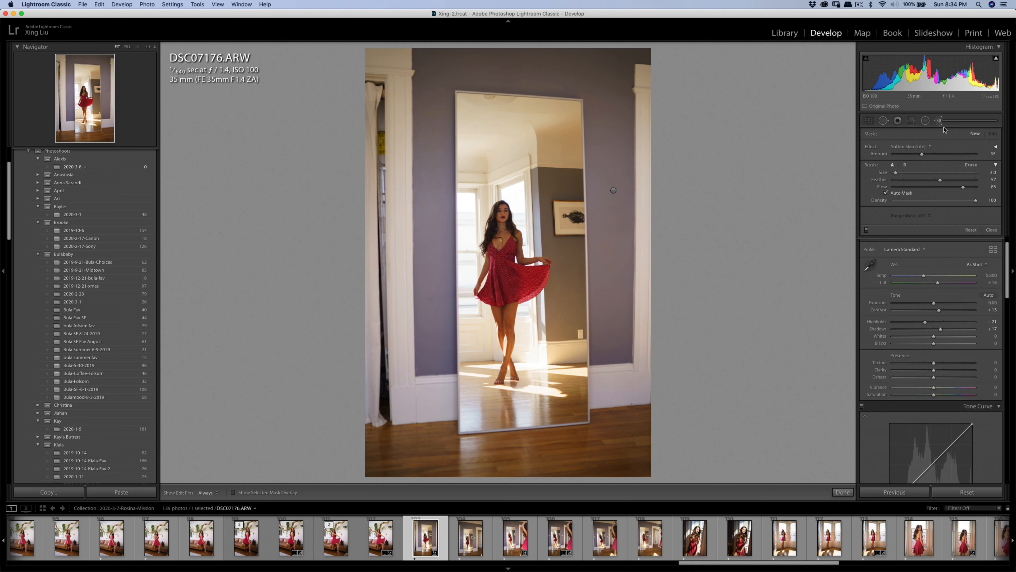
pyautogui.click(921, 147)
pyautogui.click(929, 46)
pyautogui.click(919, 147)
pyautogui.click(920, 153)
pyautogui.press('h')
pyautogui.moveTo(501, 216); pyautogui.dragTo(489, 284)
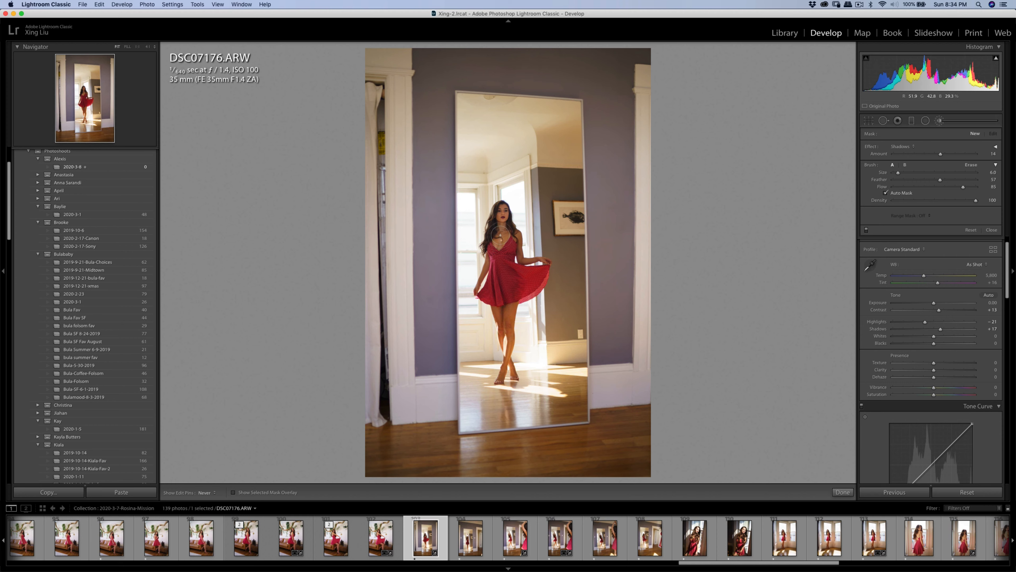
pyautogui.press('h')
# Crop DSC07176.ARW slightly tighter around the mirror in its original aspect ratio, trimming the curtain edge.
pyautogui.press('r')
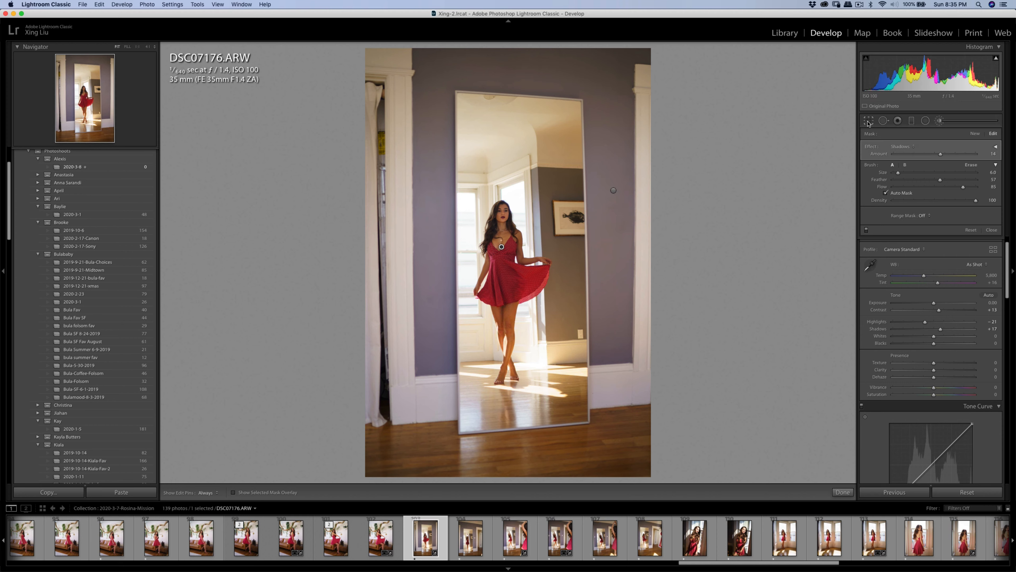
pyautogui.moveTo(654, 52); pyautogui.dragTo(648, 57)
pyautogui.moveTo(601, 100); pyautogui.dragTo(468, 71)
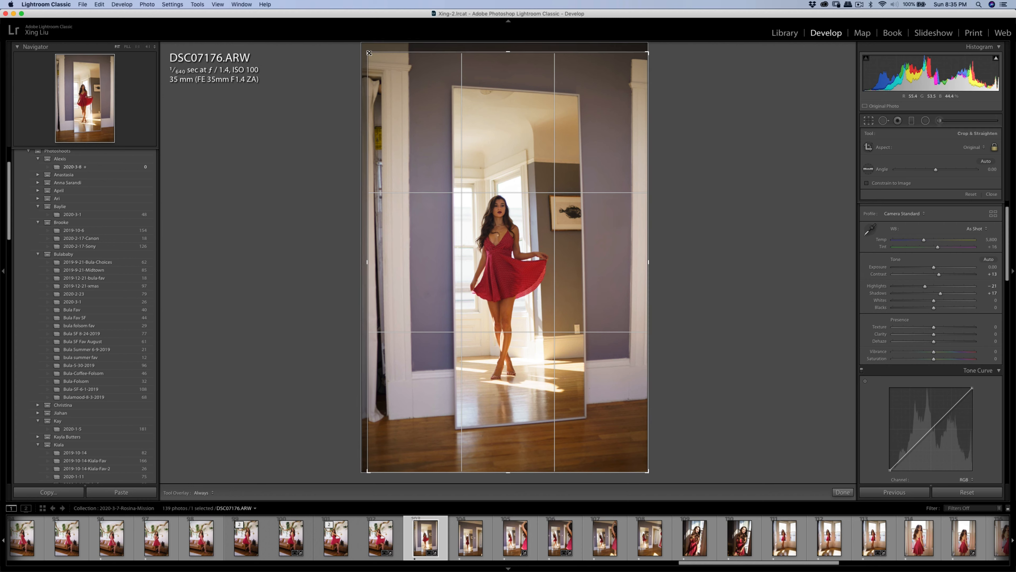
pyautogui.moveTo(368, 53); pyautogui.dragTo(371, 55)
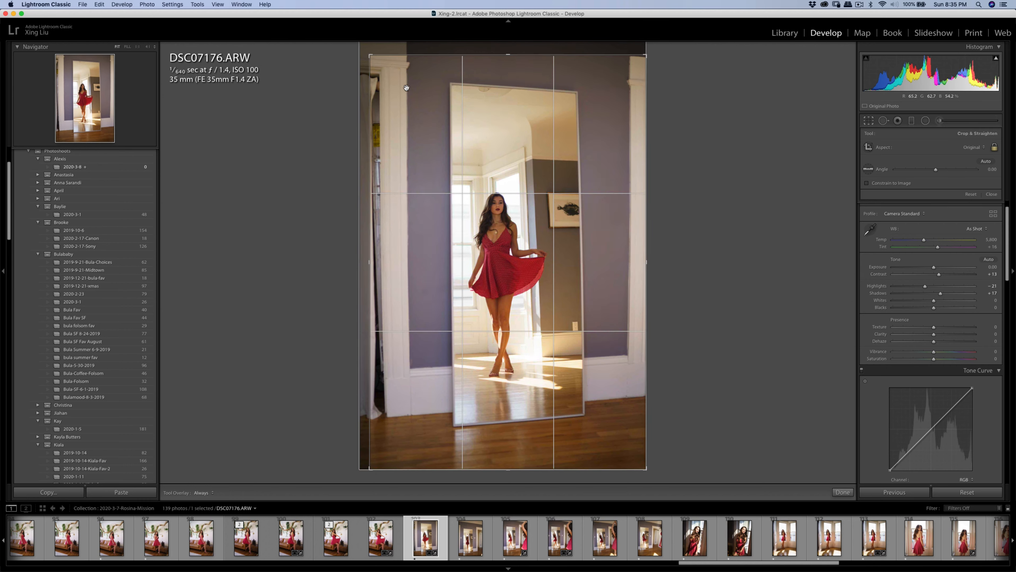
pyautogui.press('Return')
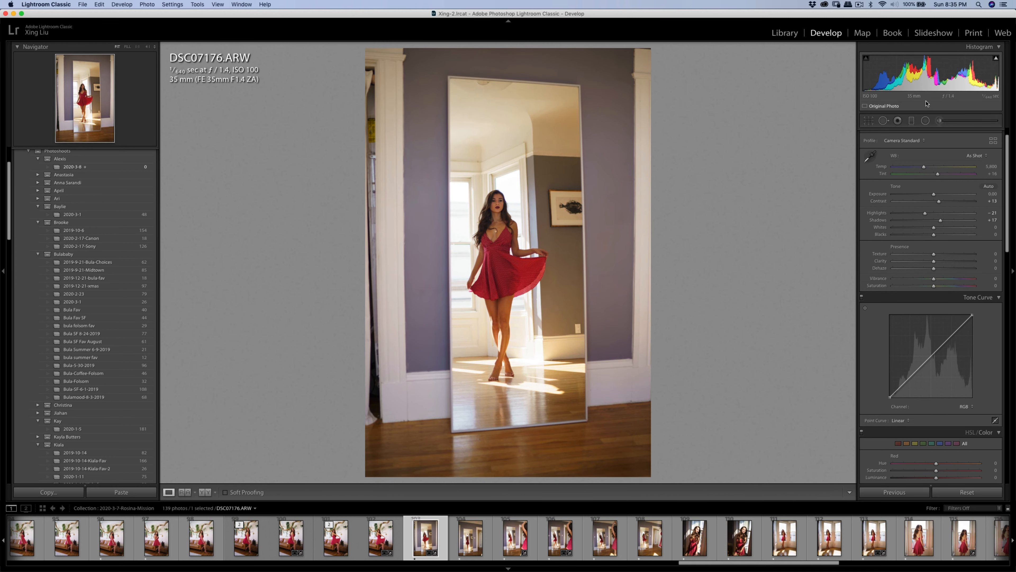
# Recrop the photo to the 4 x 5 / 8 x 10 aspect ratio, tightly framing the mirror and the woman's reflection.
pyautogui.click(868, 120)
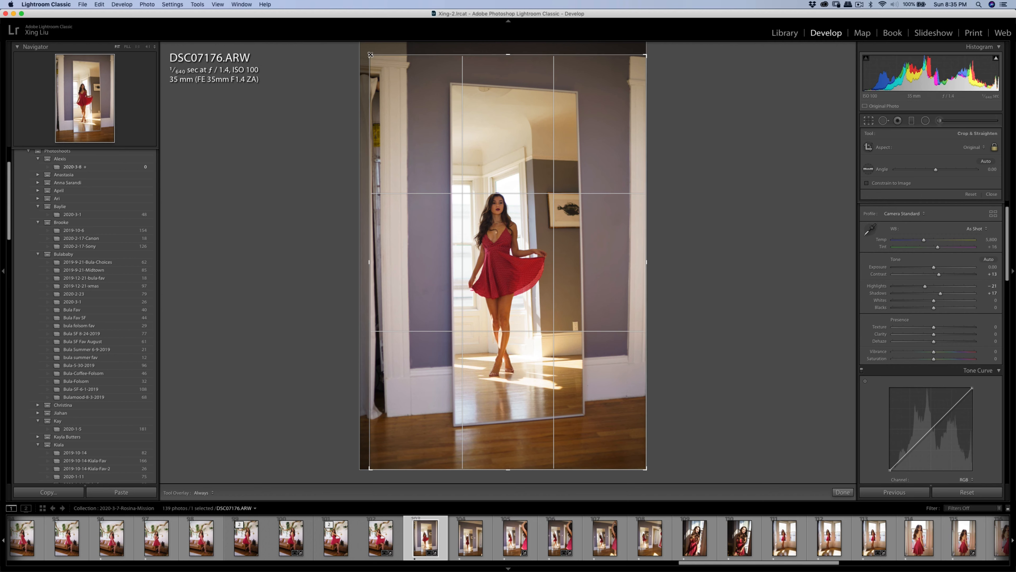
pyautogui.moveTo(375, 57); pyautogui.dragTo(378, 64)
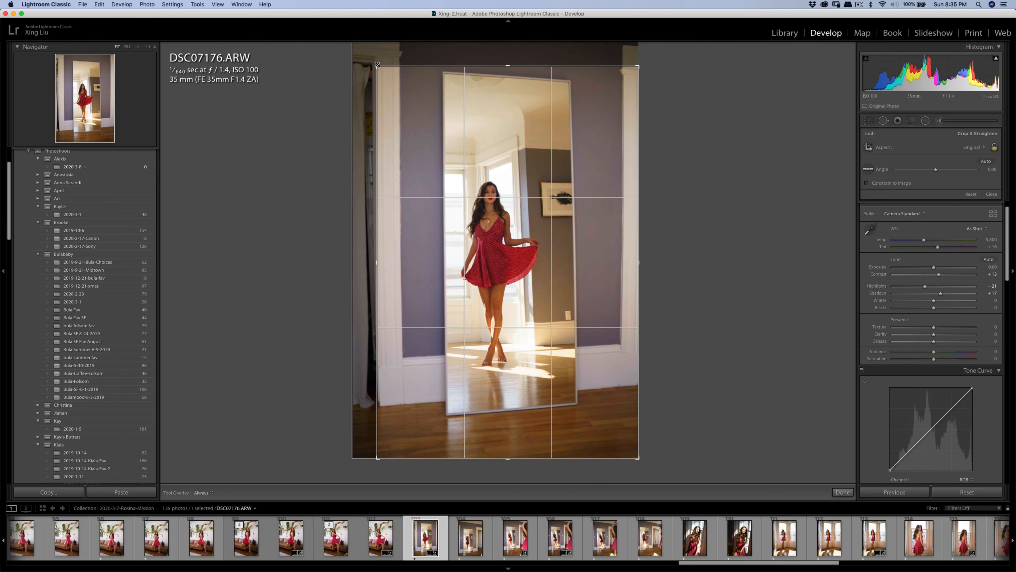
pyautogui.moveTo(462, 156); pyautogui.dragTo(464, 171)
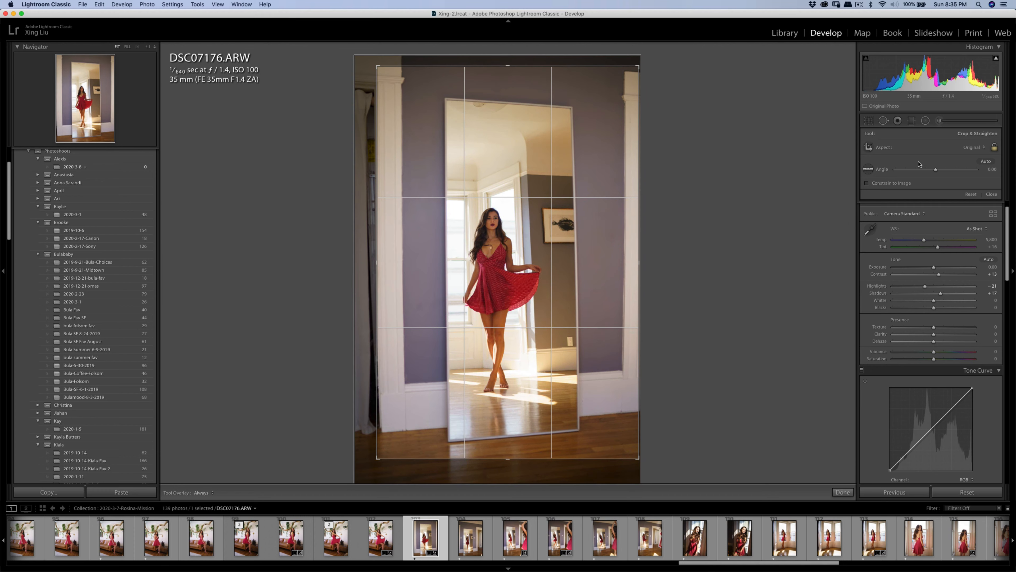
pyautogui.click(975, 147)
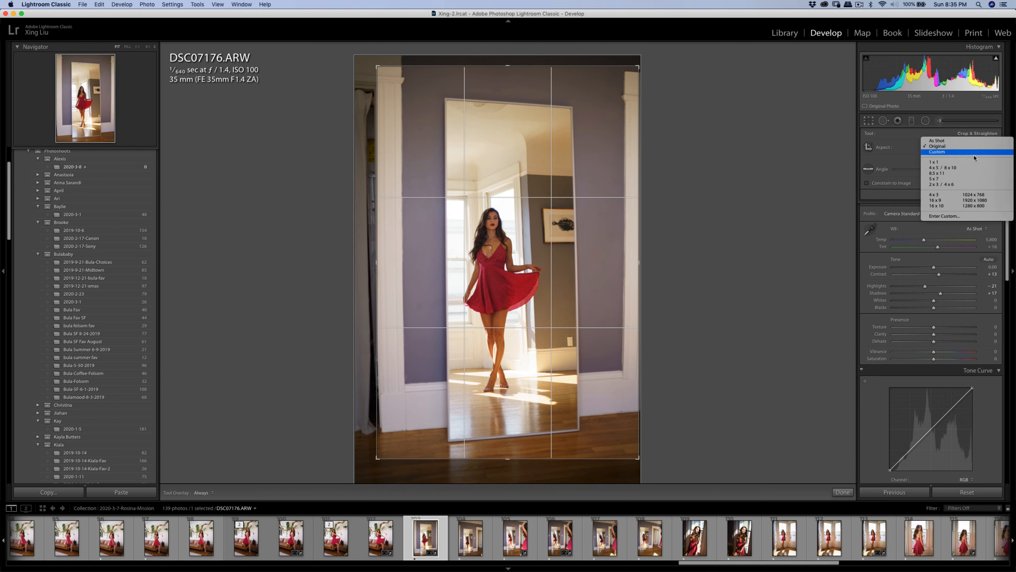
pyautogui.click(972, 172)
pyautogui.moveTo(523, 272); pyautogui.dragTo(520, 257)
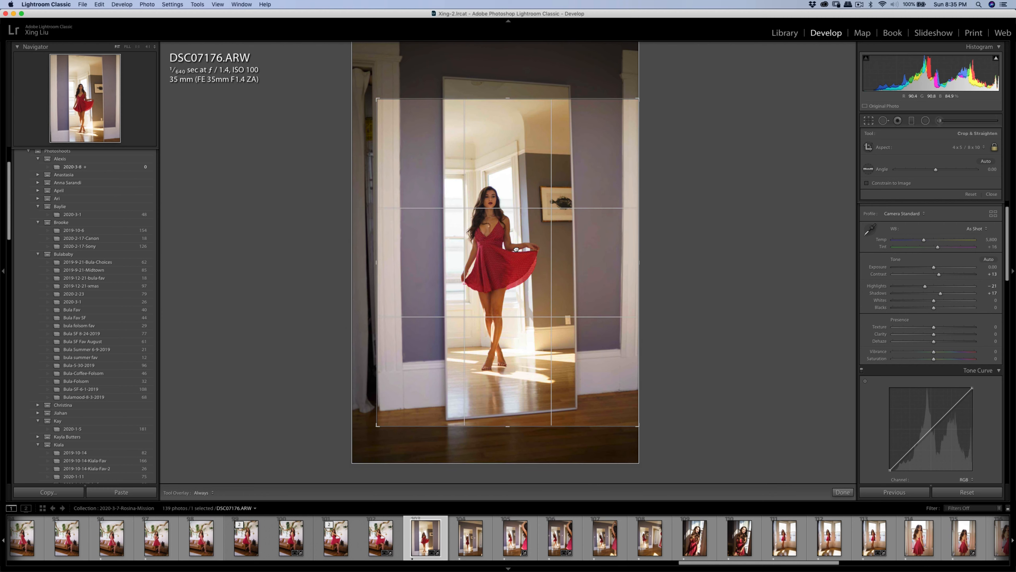
pyautogui.moveTo(637, 99); pyautogui.dragTo(625, 116)
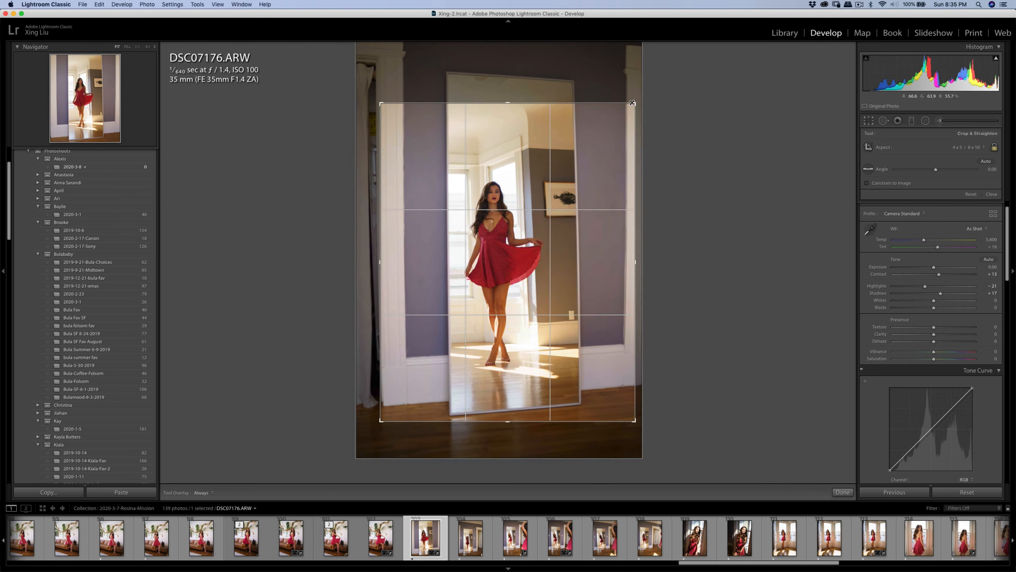
pyautogui.moveTo(600, 148); pyautogui.dragTo(599, 158)
pyautogui.press('Return')
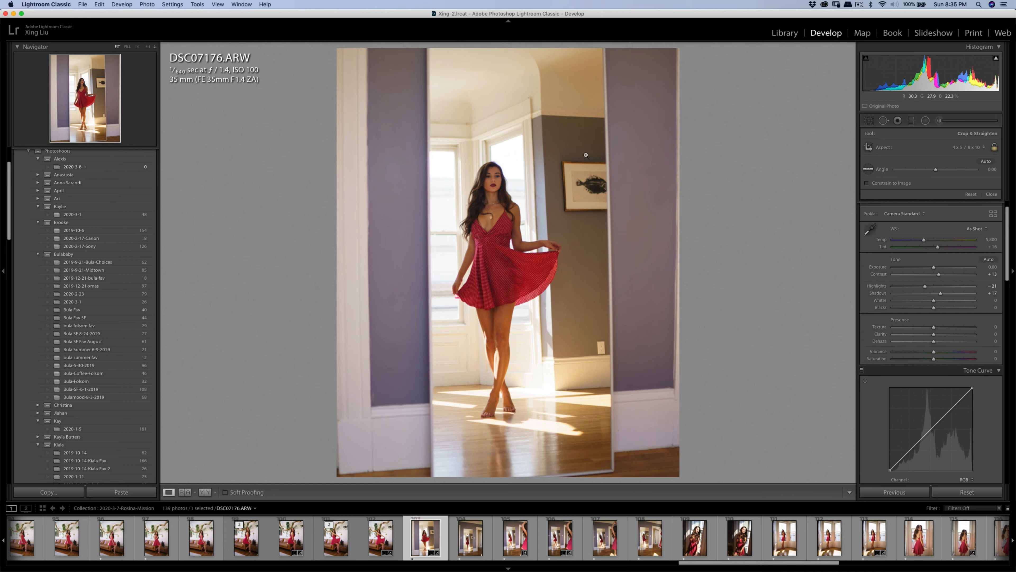
# Check the woman's face up close and refine the 4 x 5 crop so the mirror sits centred in the frame.
pyautogui.click(504, 184)
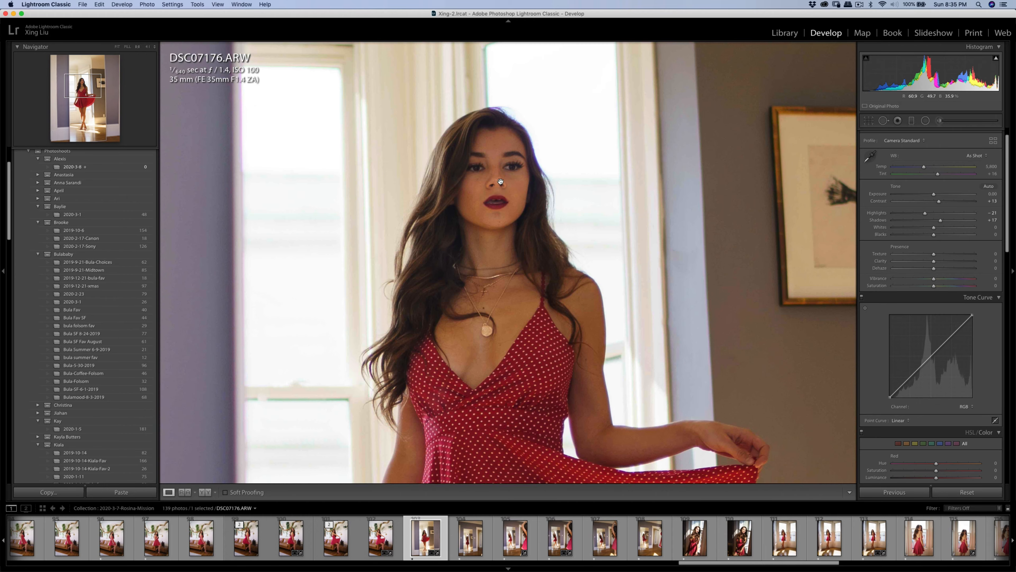
pyautogui.click(510, 190)
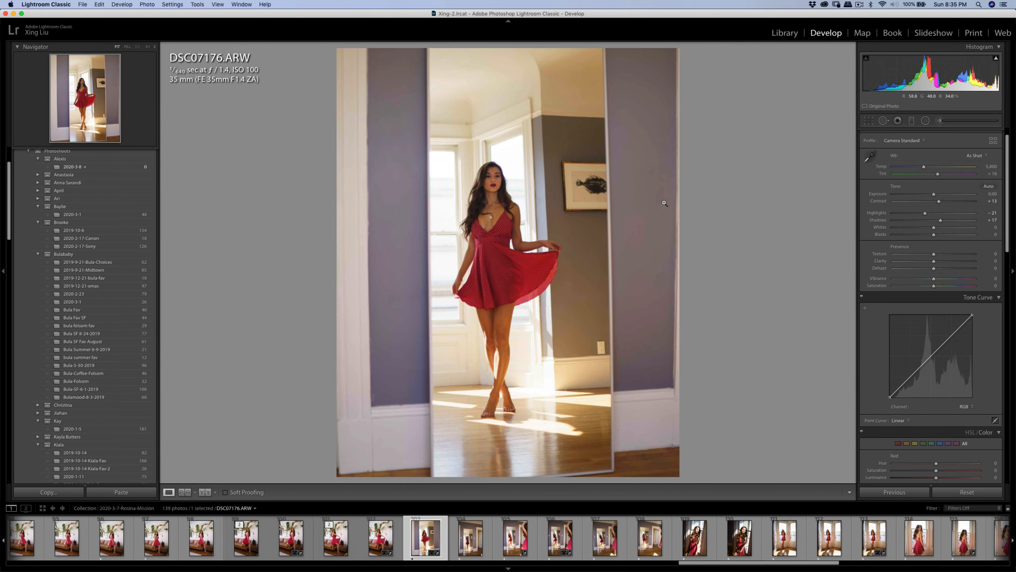
pyautogui.click(871, 123)
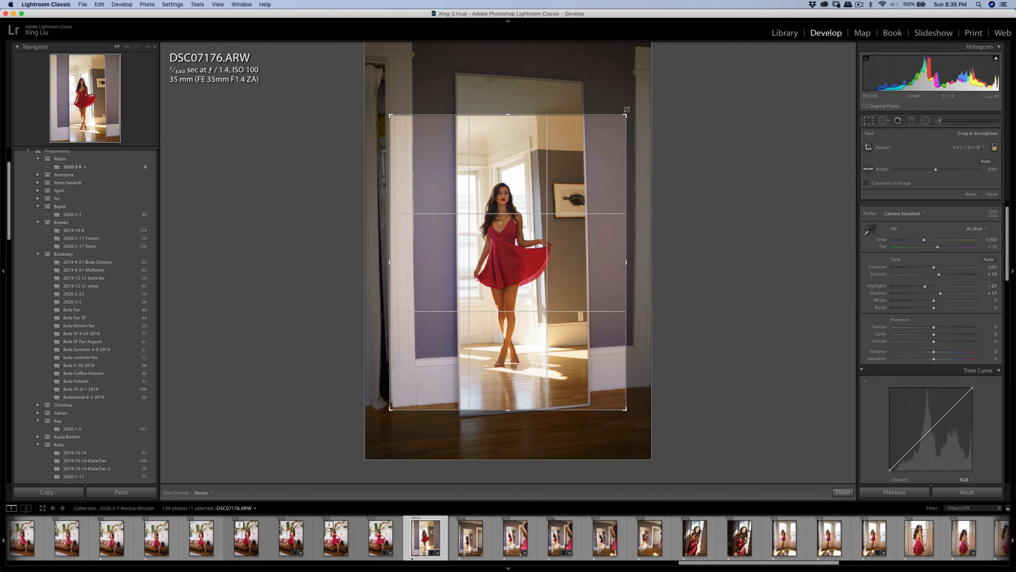
pyautogui.moveTo(586, 168); pyautogui.dragTo(579, 165)
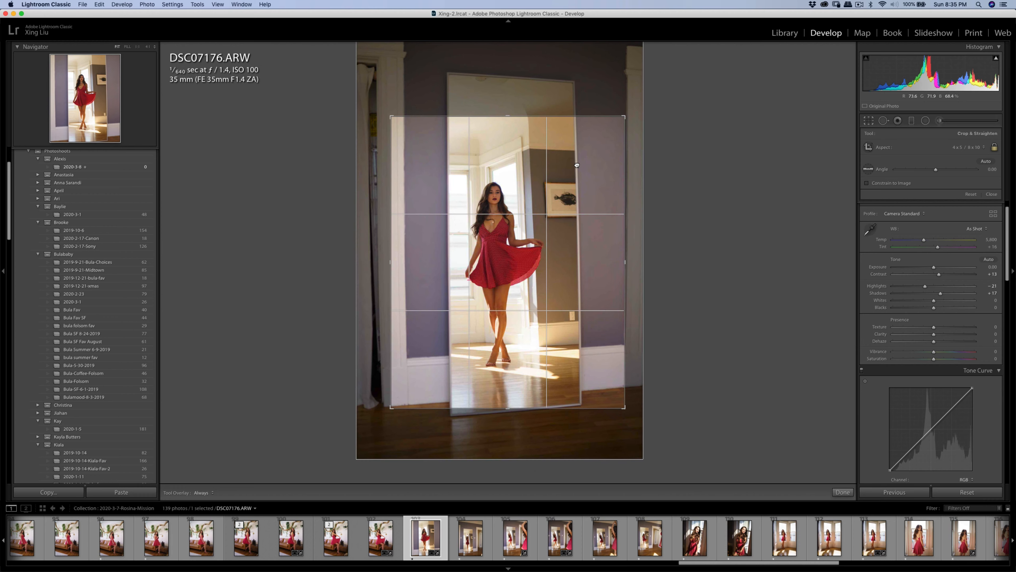
pyautogui.press('Return')
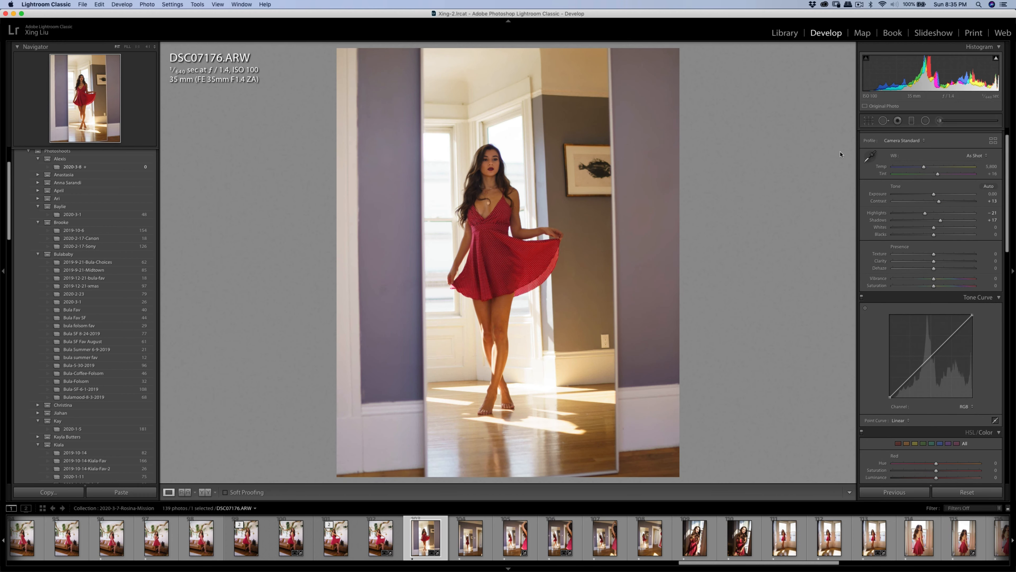
pyautogui.click(868, 121)
pyautogui.moveTo(790, 143); pyautogui.dragTo(789, 145)
pyautogui.press('Return')
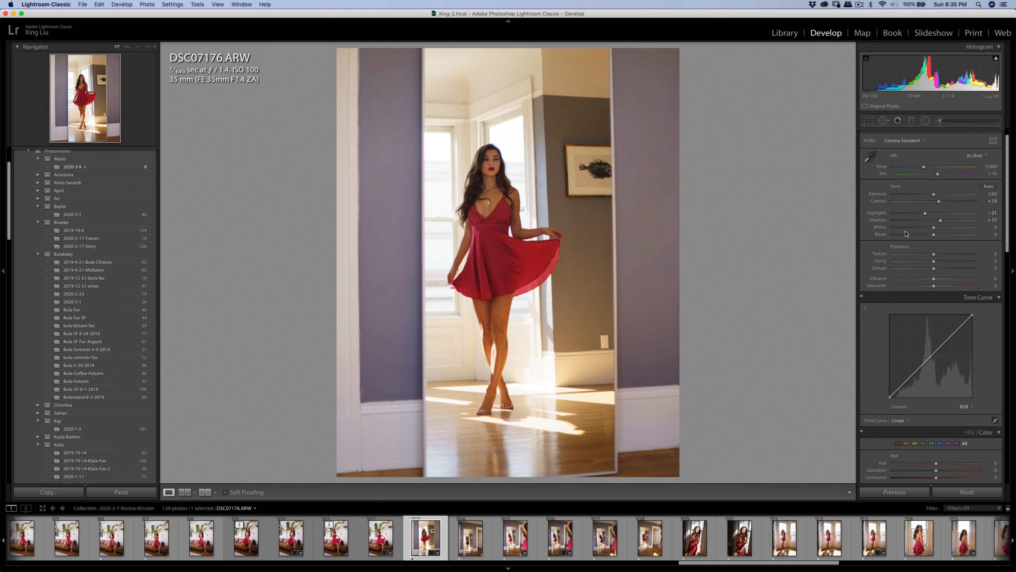
# Lower the highlights to -26 and set the yellows to hue -17, saturation -76 and luminance +9.
pyautogui.moveTo(943, 206); pyautogui.dragTo(923, 213)
pyautogui.scroll(-10, 946, 226)
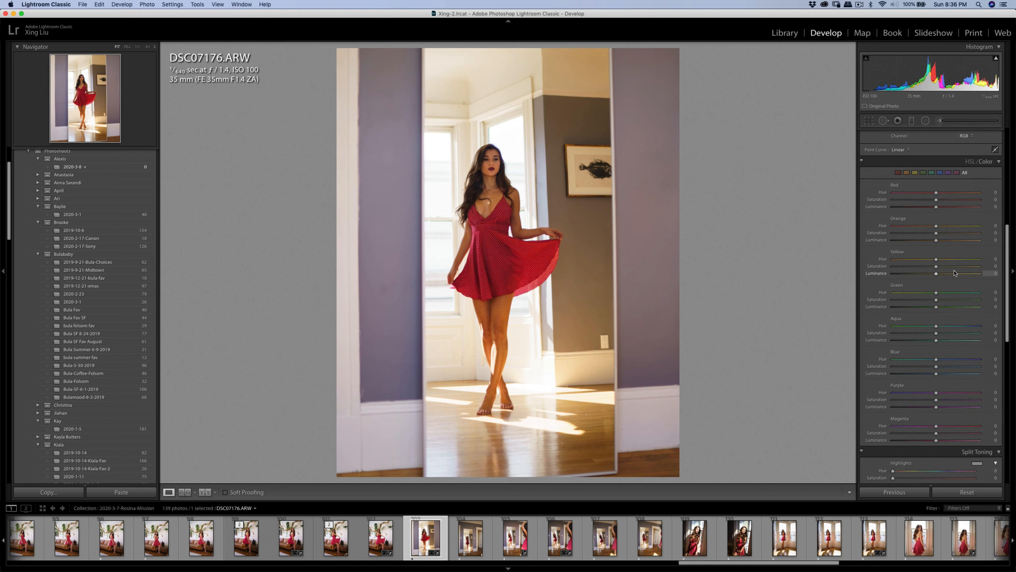
pyautogui.moveTo(935, 266); pyautogui.dragTo(906, 267)
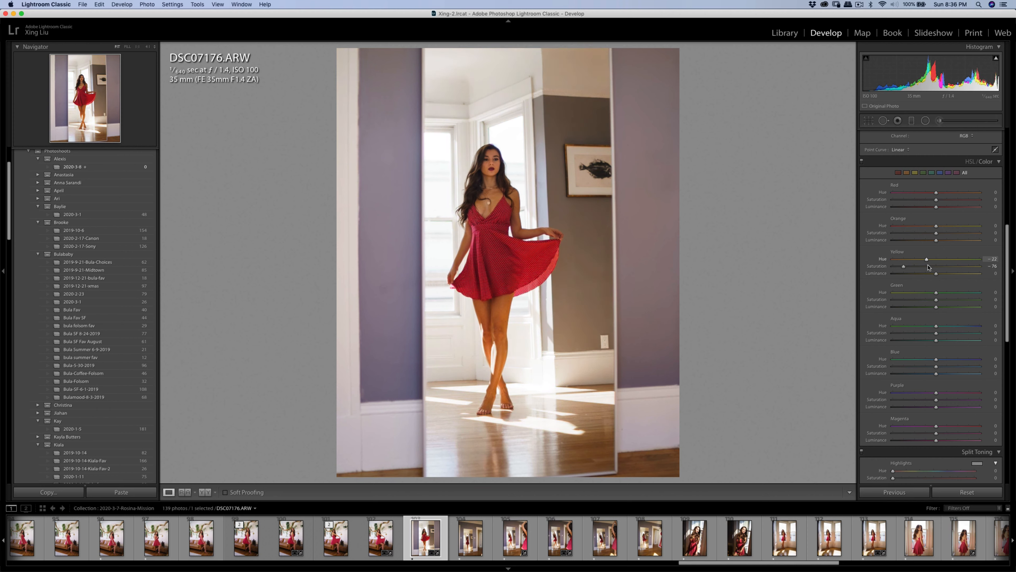
pyautogui.moveTo(933, 275); pyautogui.dragTo(939, 276)
# Brush the Shadows effect at 8 over the woman's hair and chest, and raise the photo's contrast to +36.
pyautogui.click(939, 121)
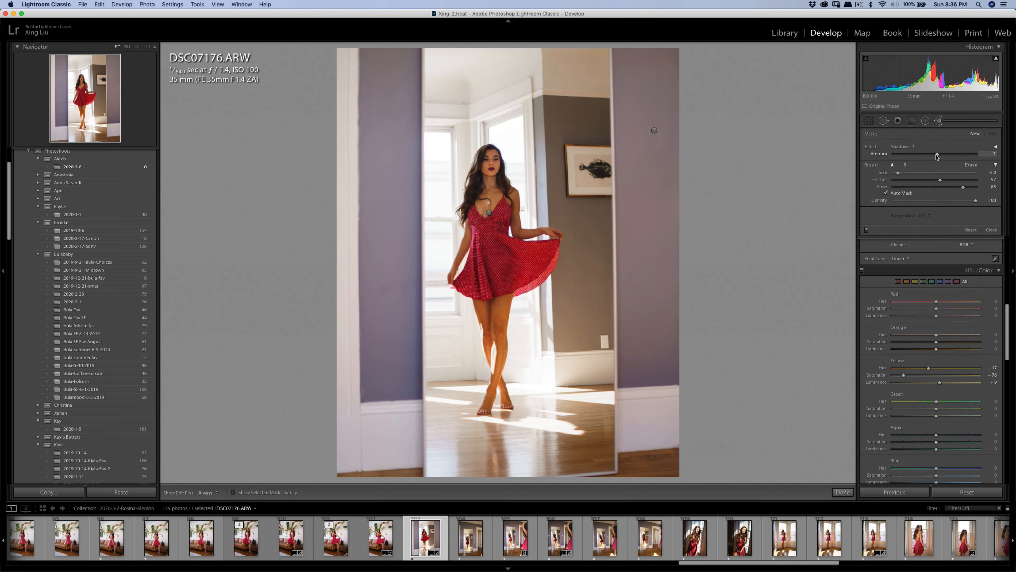
pyautogui.moveTo(937, 157); pyautogui.dragTo(935, 155)
pyautogui.press('h')
pyautogui.moveTo(472, 199)
pyautogui.mouseDown()
pyautogui.moveTo(483, 179)
pyautogui.moveTo(503, 186)
pyautogui.moveTo(515, 220)
pyautogui.moveTo(500, 218)
pyautogui.mouseUp()
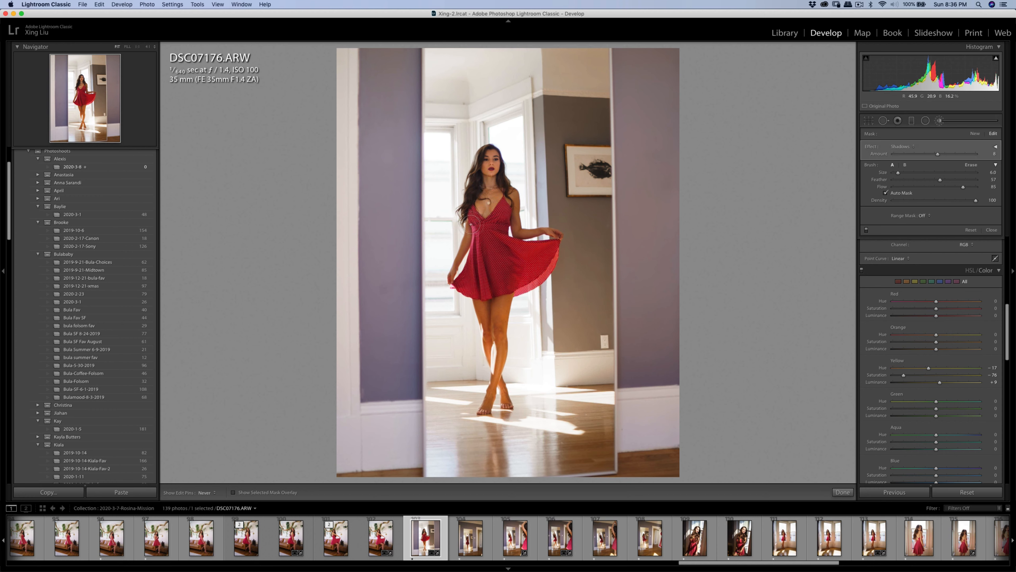
pyautogui.click(939, 121)
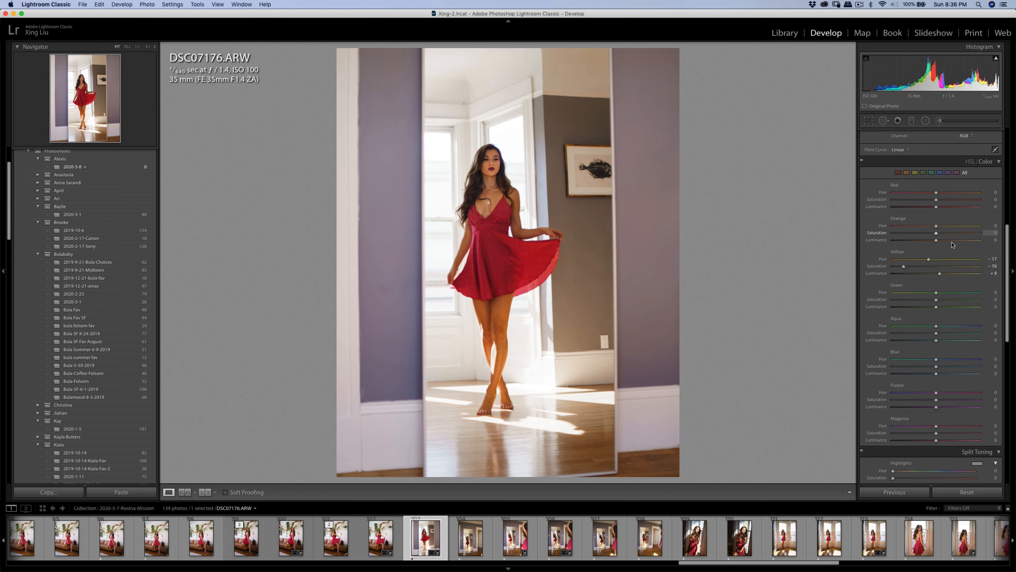
pyautogui.scroll(6, 974, 249)
pyautogui.moveTo(945, 142); pyautogui.dragTo(947, 144)
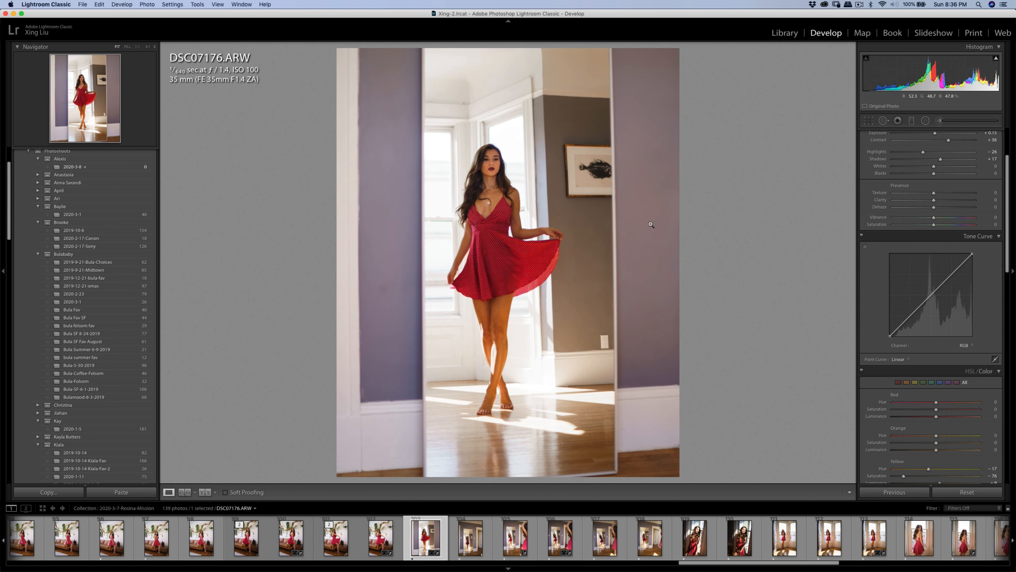
# Smooth the skin in Portraiture3 on a copy of DSC07176.ARW with Lightroom adjustments, and export the resulting photo.
pyautogui.rightClick(568, 204)
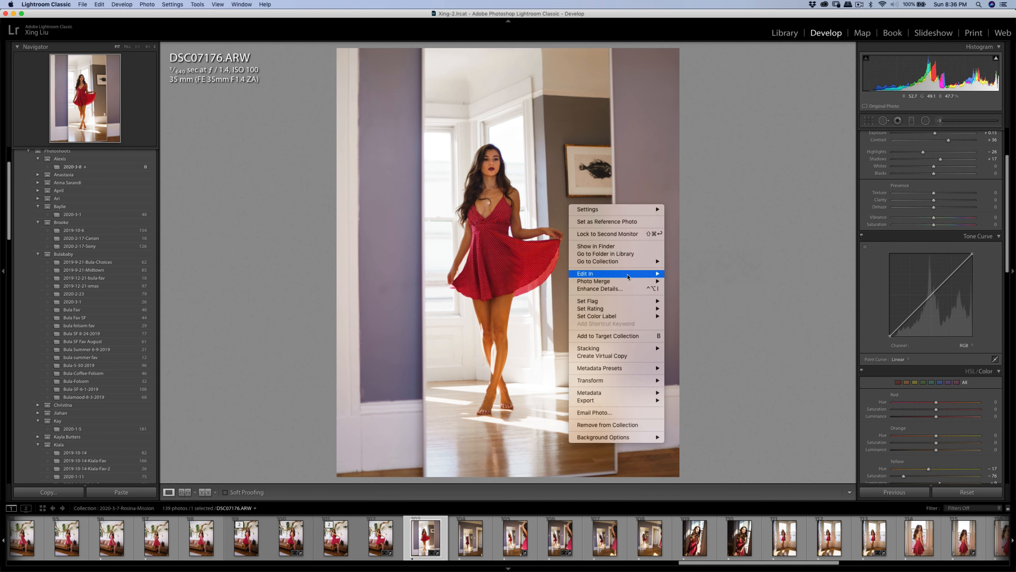
pyautogui.moveTo(630, 276)
pyautogui.click(684, 281)
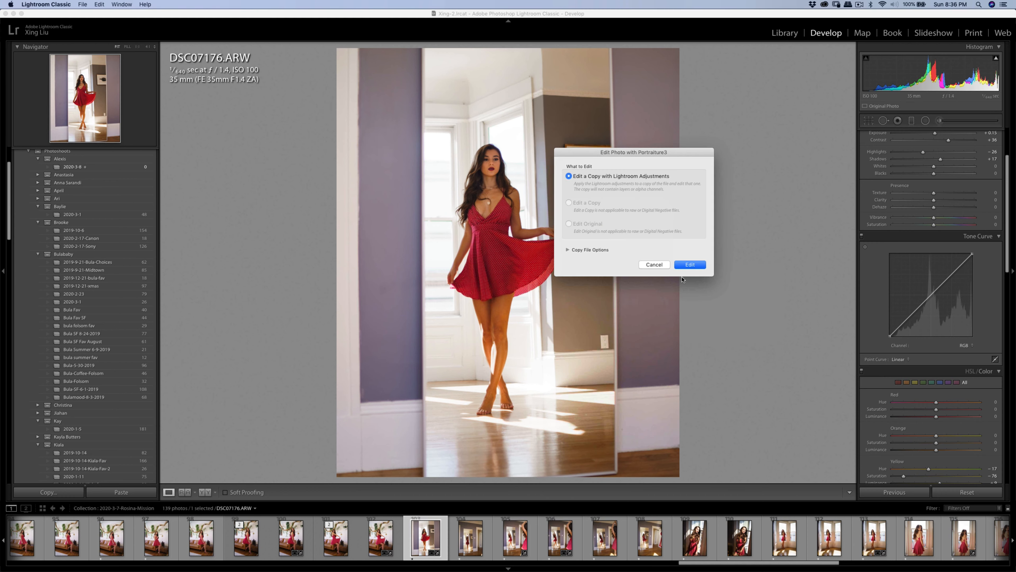
pyautogui.click(688, 265)
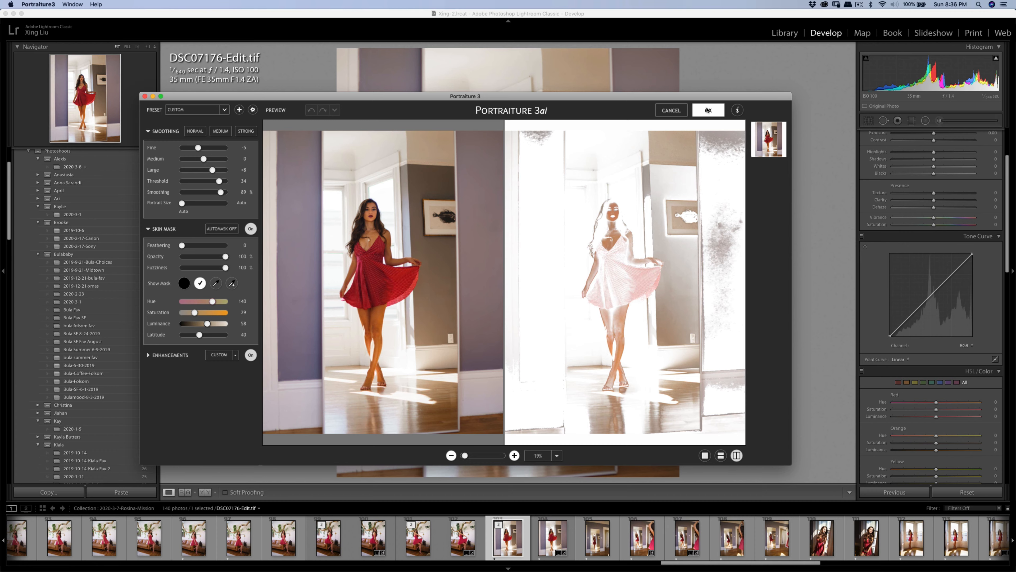
pyautogui.click(707, 110)
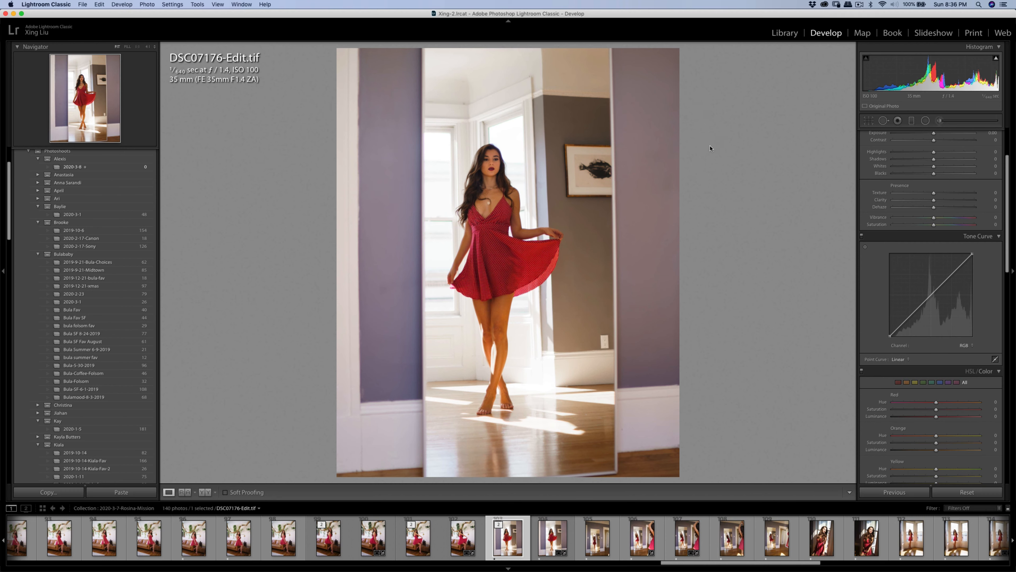
pyautogui.press('super+shift+e')
pyautogui.click(661, 313)
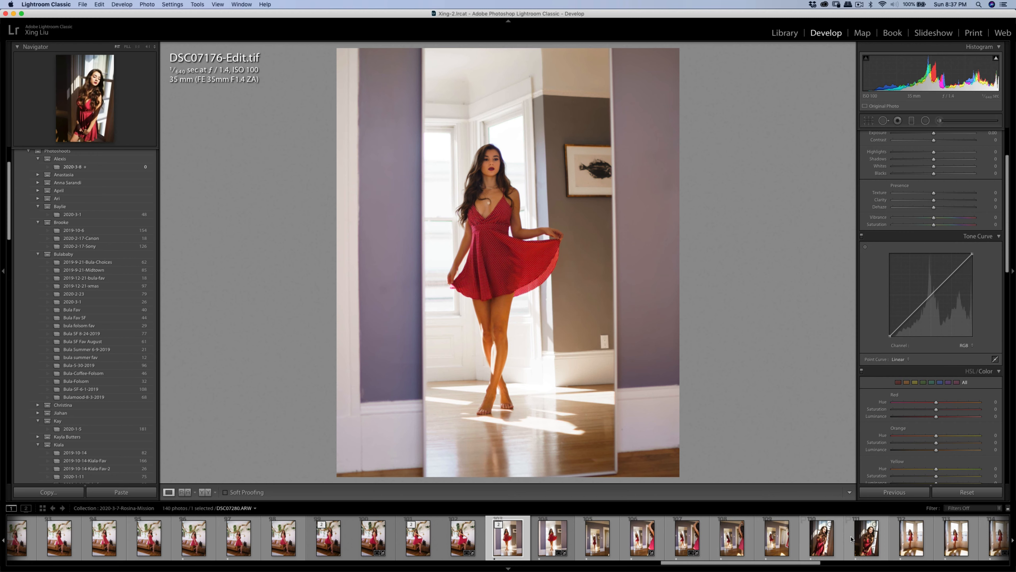
# Browse the window, mirror, sofa and white fur shots in the collection for another photo to edit.
pyautogui.click(867, 538)
pyautogui.click(829, 538)
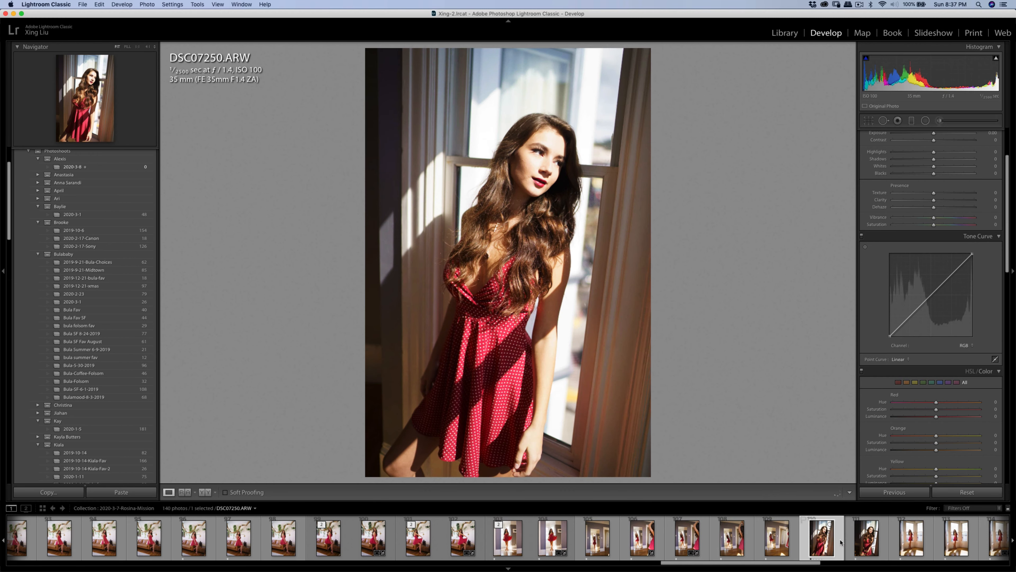
pyautogui.click(903, 545)
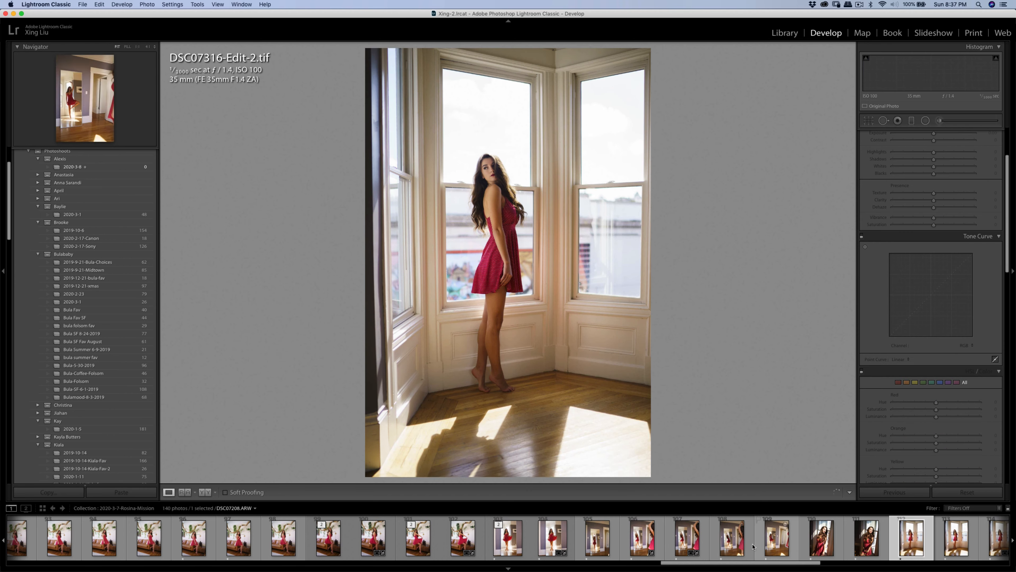
pyautogui.click(732, 543)
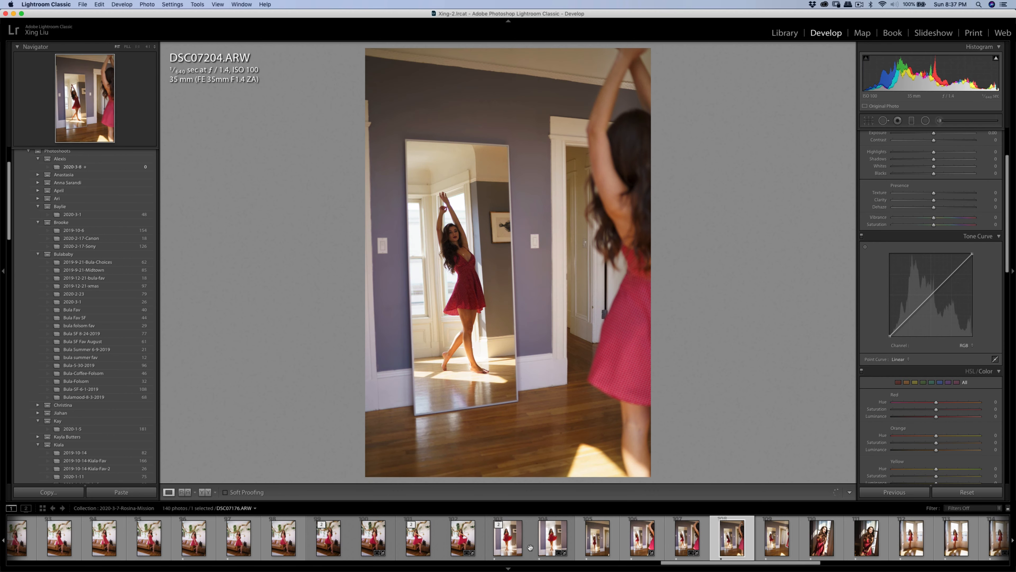
pyautogui.click(424, 540)
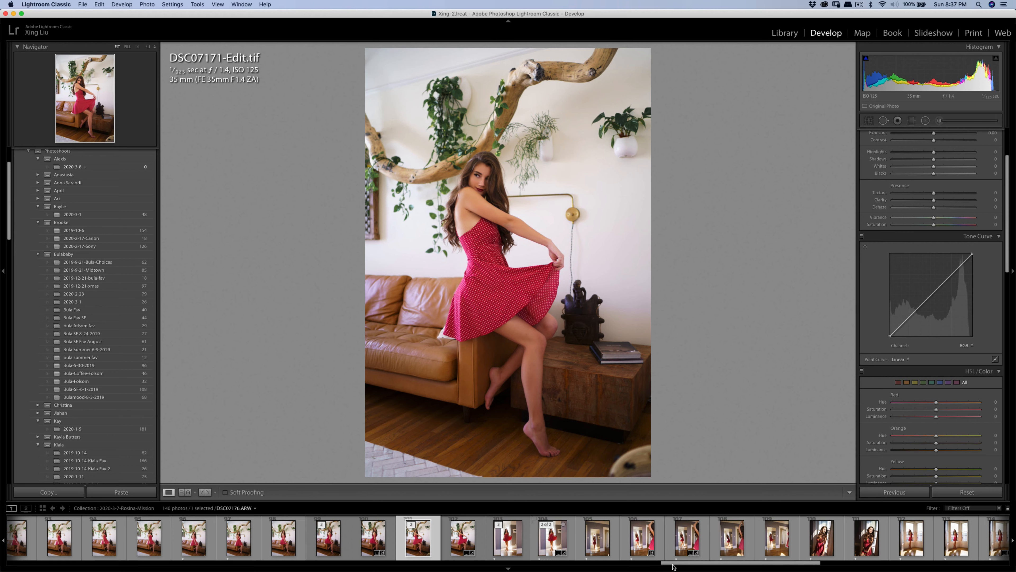
pyautogui.moveTo(781, 563); pyautogui.dragTo(991, 560)
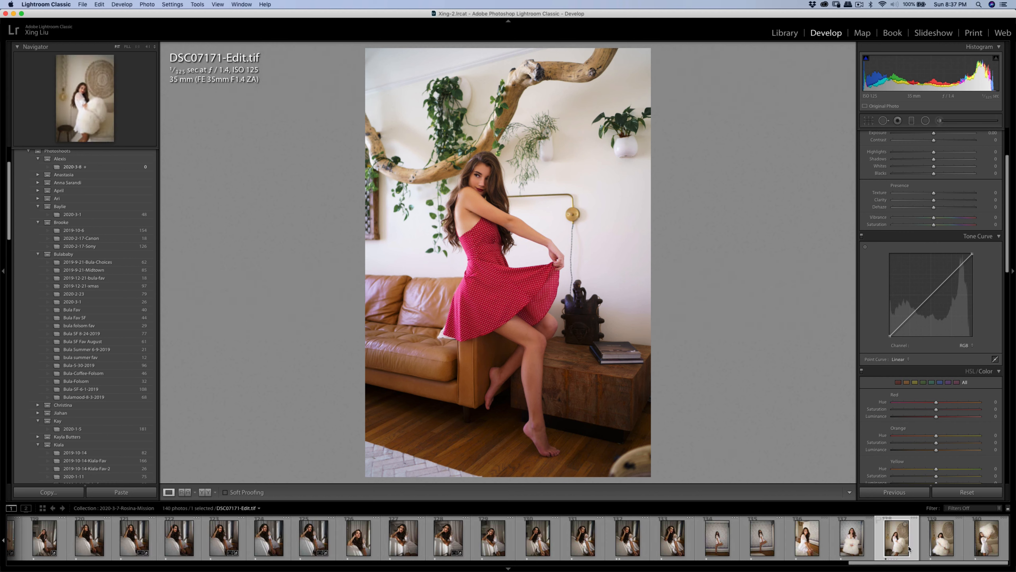
pyautogui.click(941, 549)
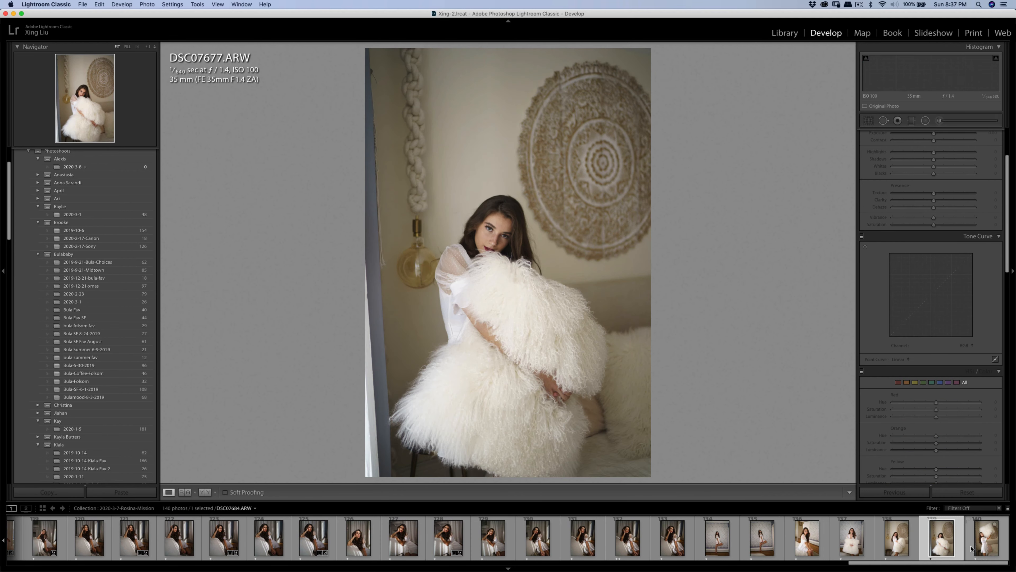
pyautogui.click(842, 546)
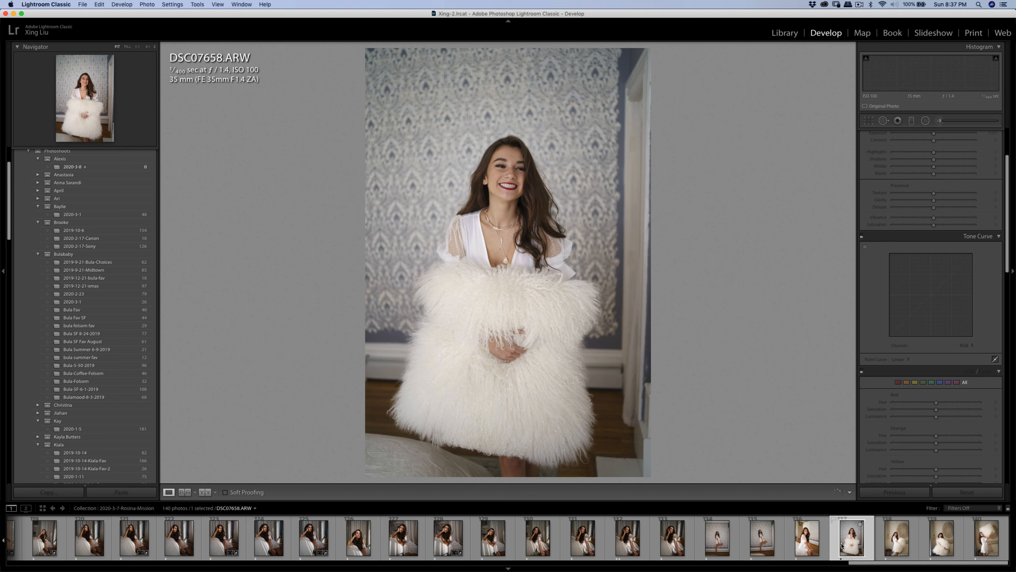